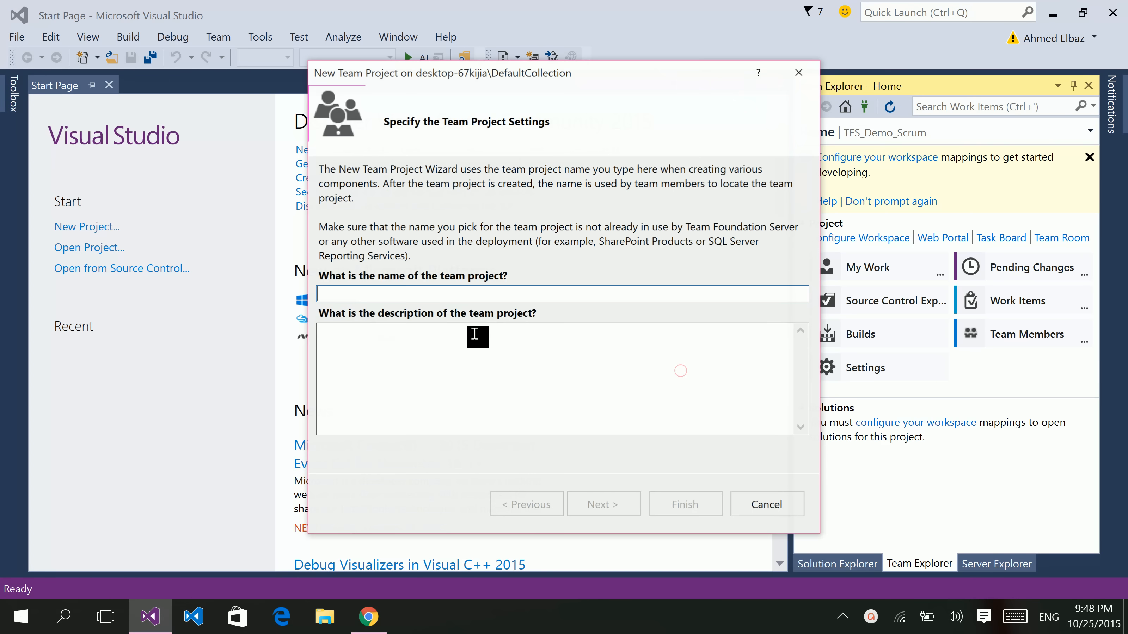
- Name the new team project demo and show the list of available process templates
{"action": "left_click", "coordinate": [534, 291]}
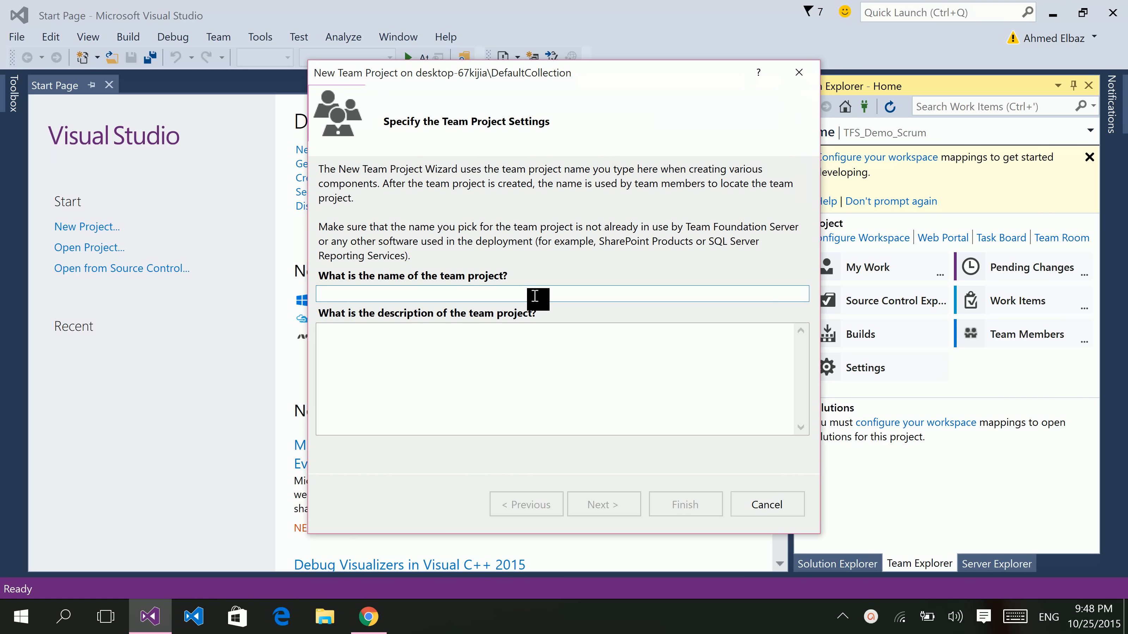
{"action": "type", "text": "demo"}
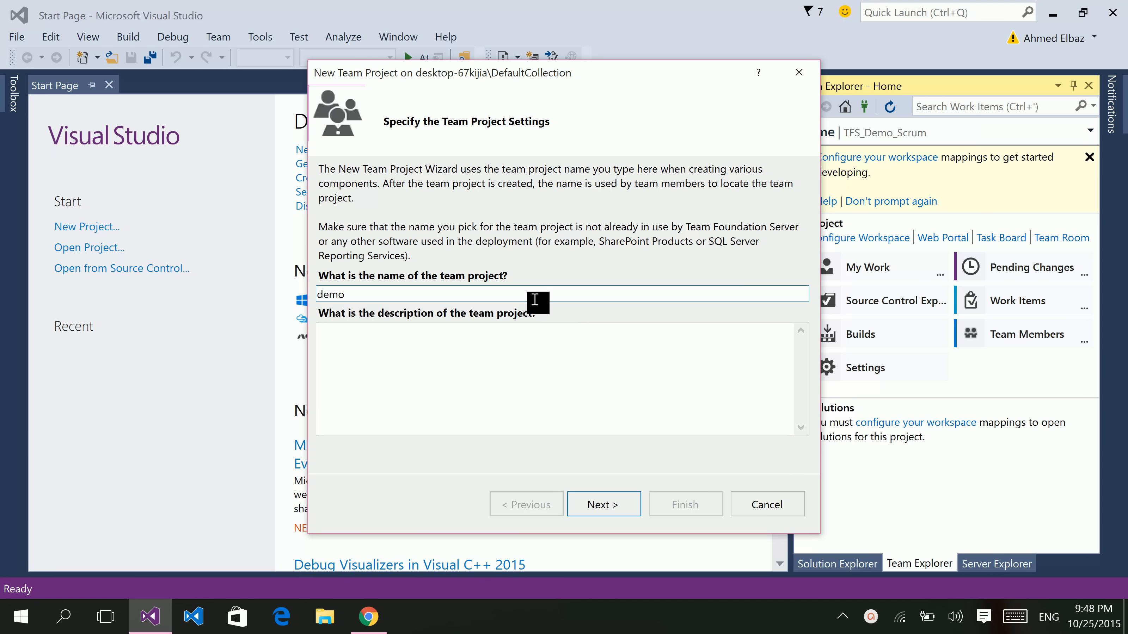
{"action": "key", "text": "Return"}
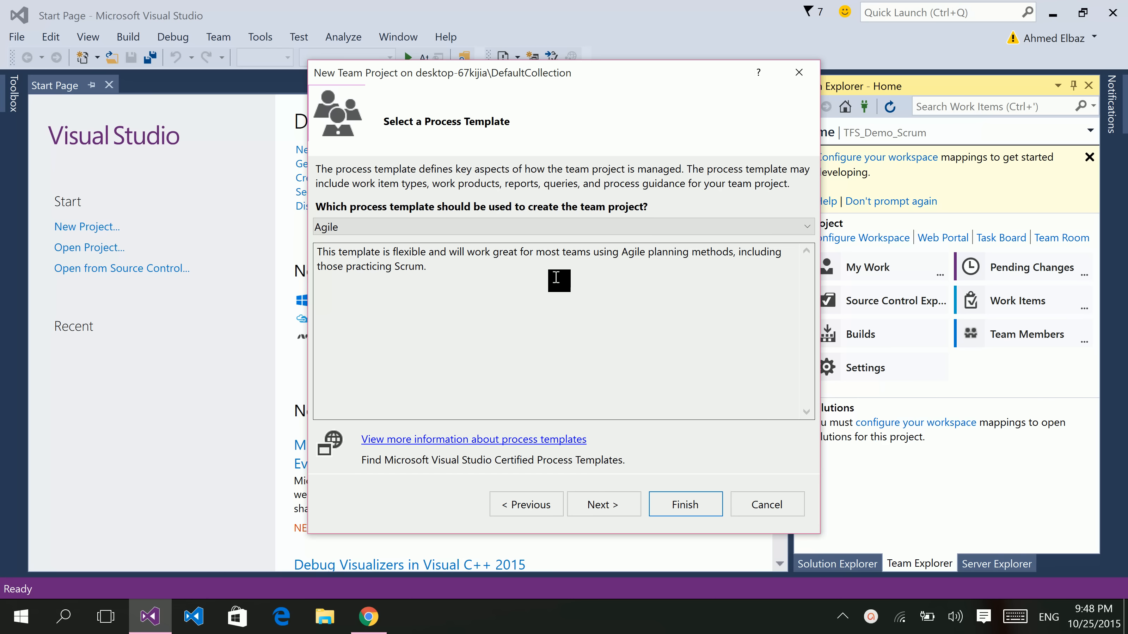
{"action": "left_click", "coordinate": [563, 230]}
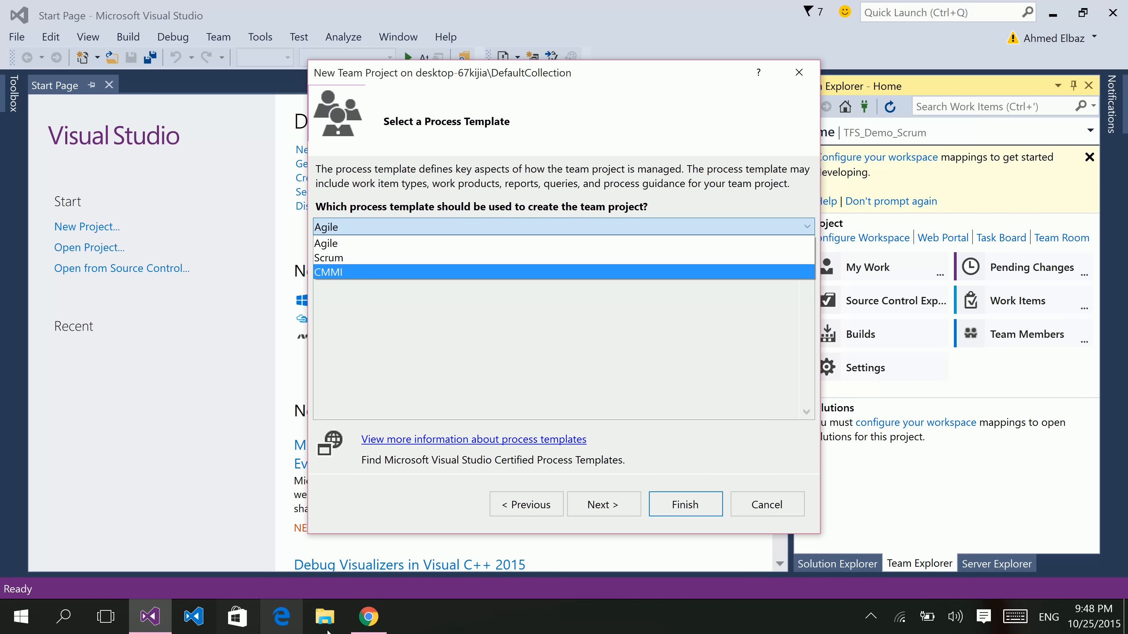
- Switch to Chrome and read the MSDN article on choosing a process, down to the Scrum process description
{"action": "left_click", "coordinate": [369, 617]}
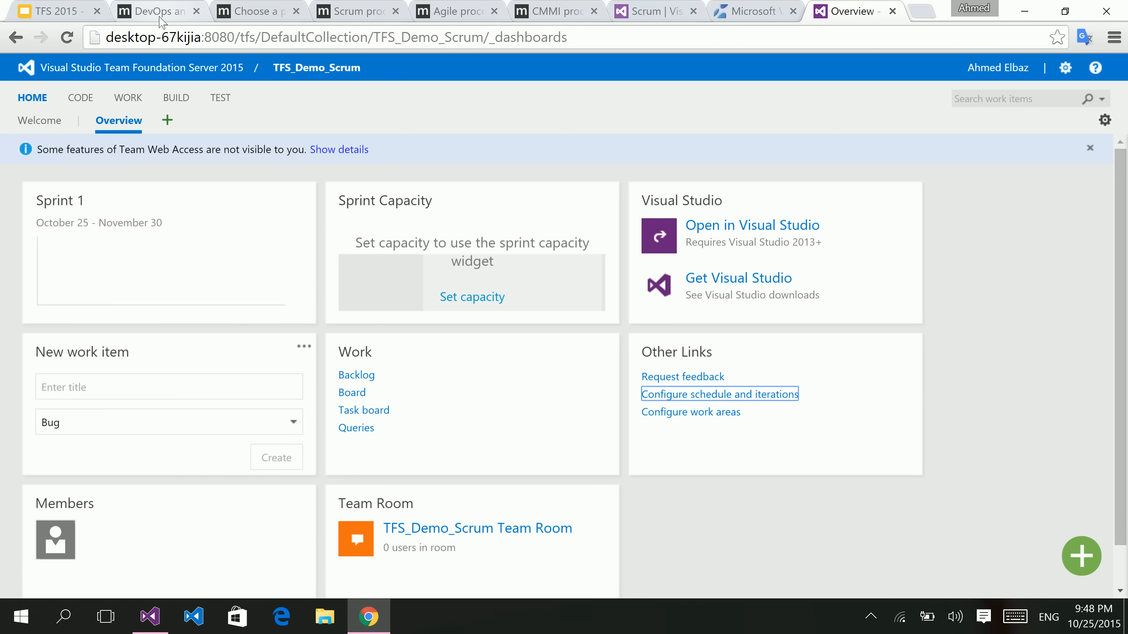
{"action": "left_click", "coordinate": [244, 12]}
{"action": "scroll", "coordinate": [302, 240], "scroll_direction": "up", "scroll_amount": 5}
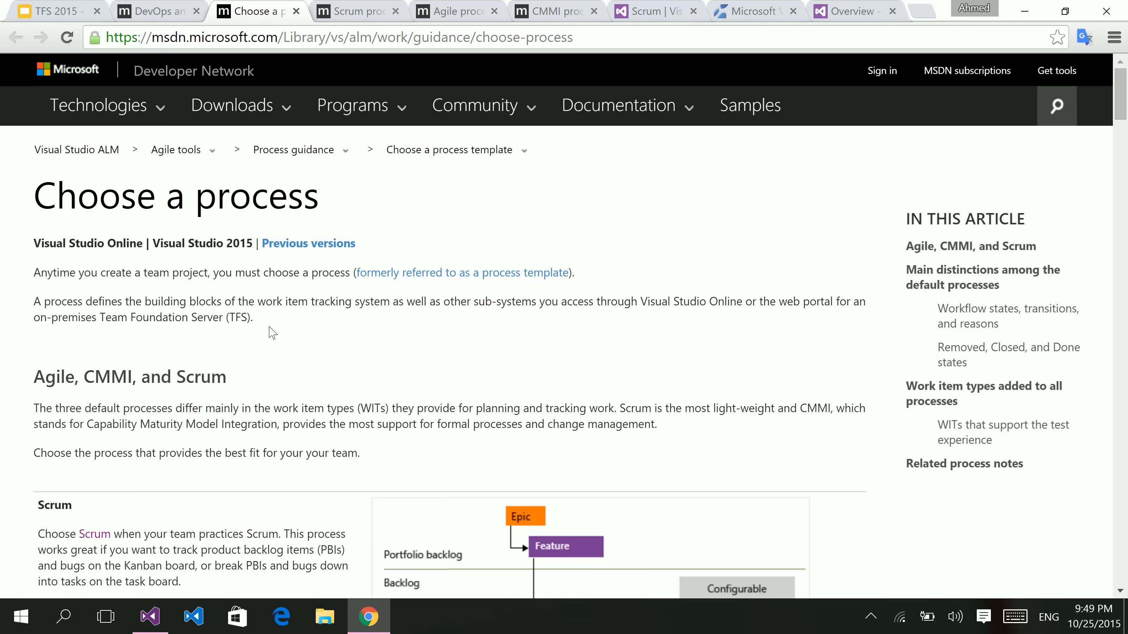
{"action": "scroll", "coordinate": [270, 331], "scroll_direction": "down", "scroll_amount": 3}
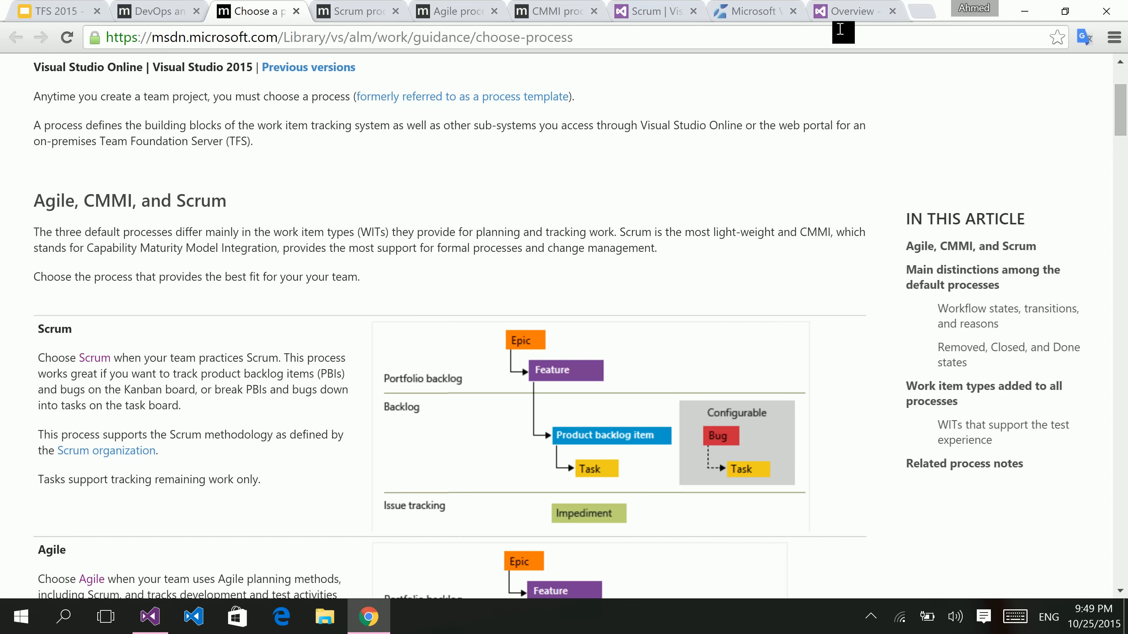
- Open the work areas configuration from the TFS_Demo_Scrum overview dashboard and check the actions available for the root area
{"action": "left_click", "coordinate": [850, 14]}
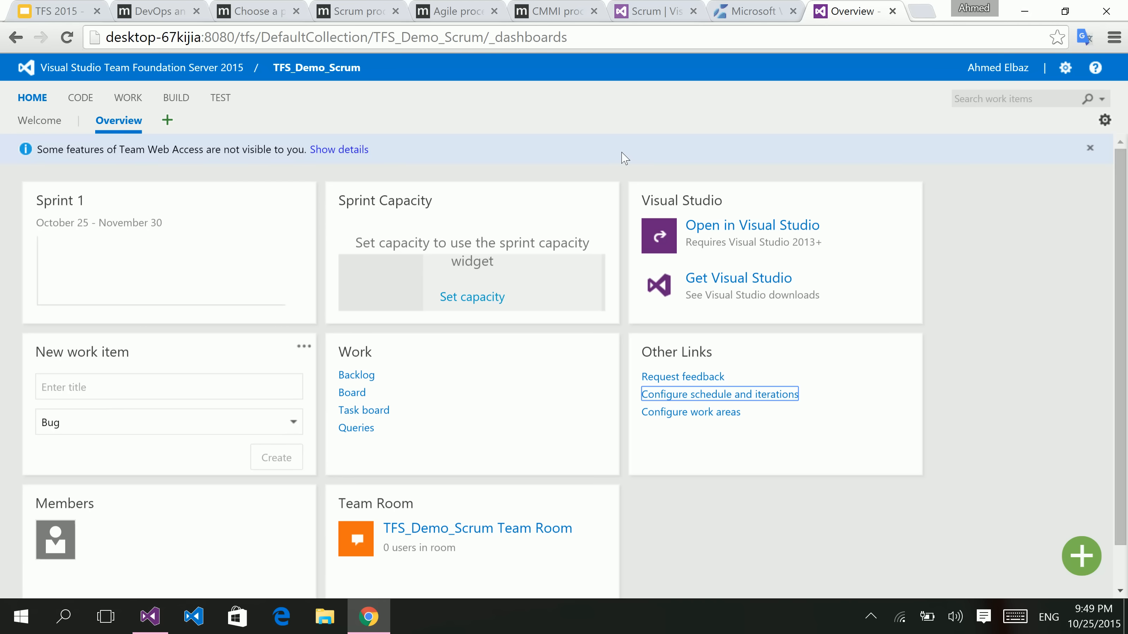
{"action": "left_click", "coordinate": [784, 476]}
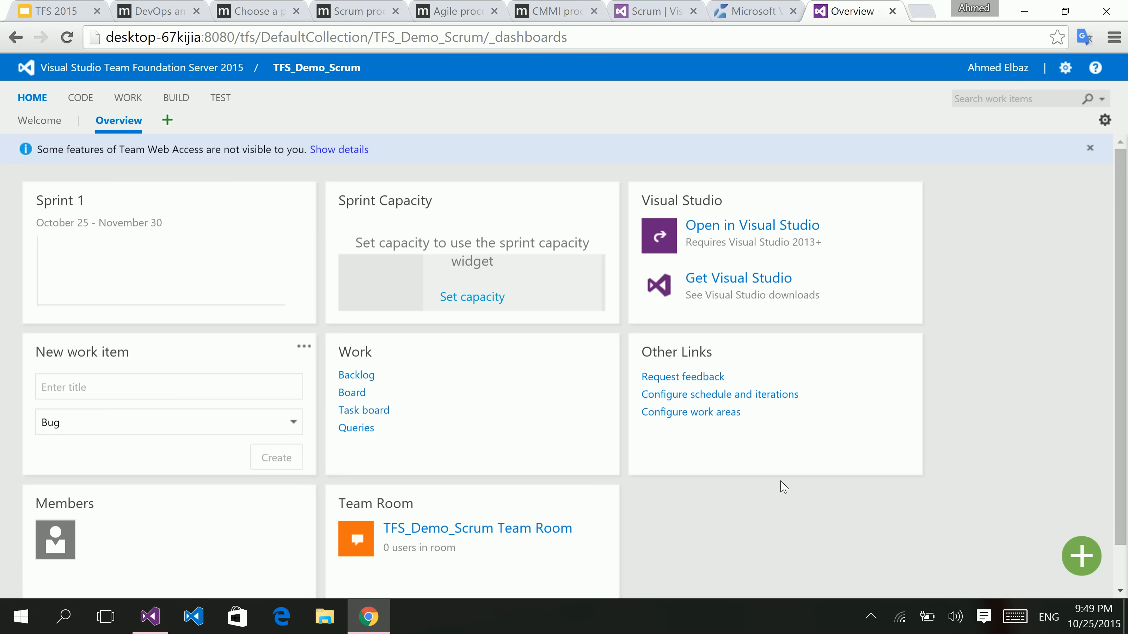
{"action": "left_click", "coordinate": [697, 414]}
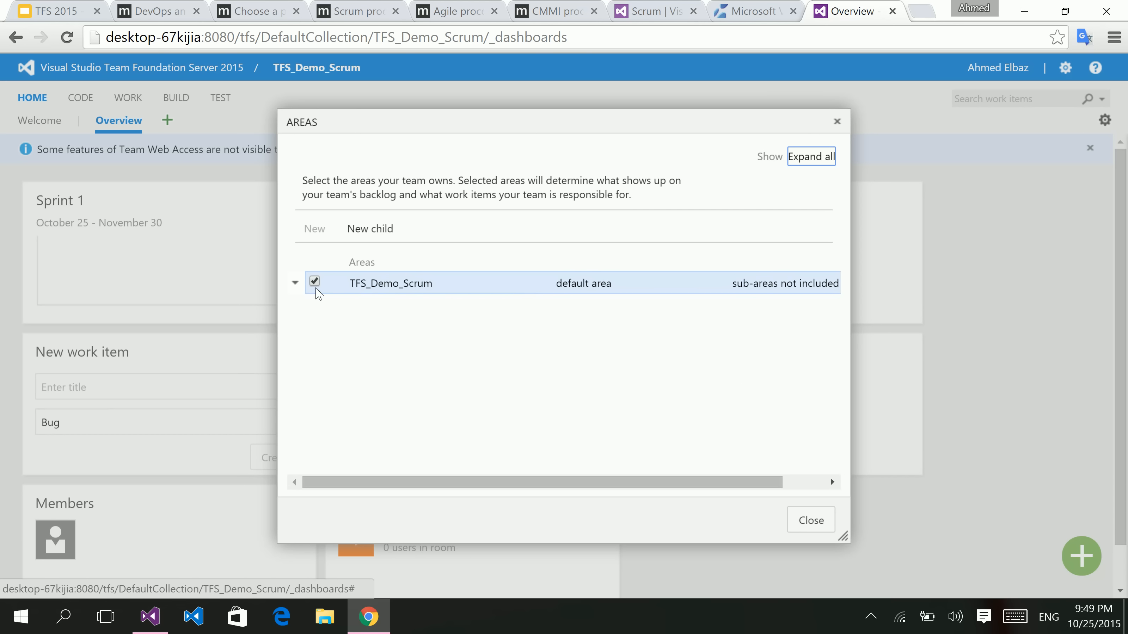
{"action": "left_click", "coordinate": [295, 285]}
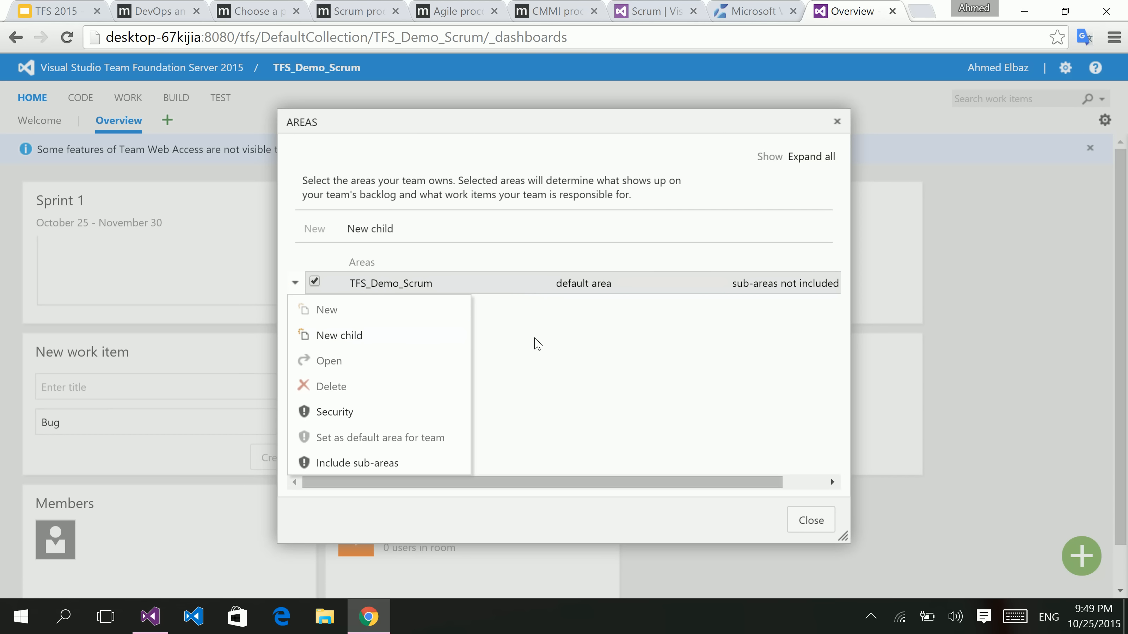
{"action": "left_click", "coordinate": [537, 345]}
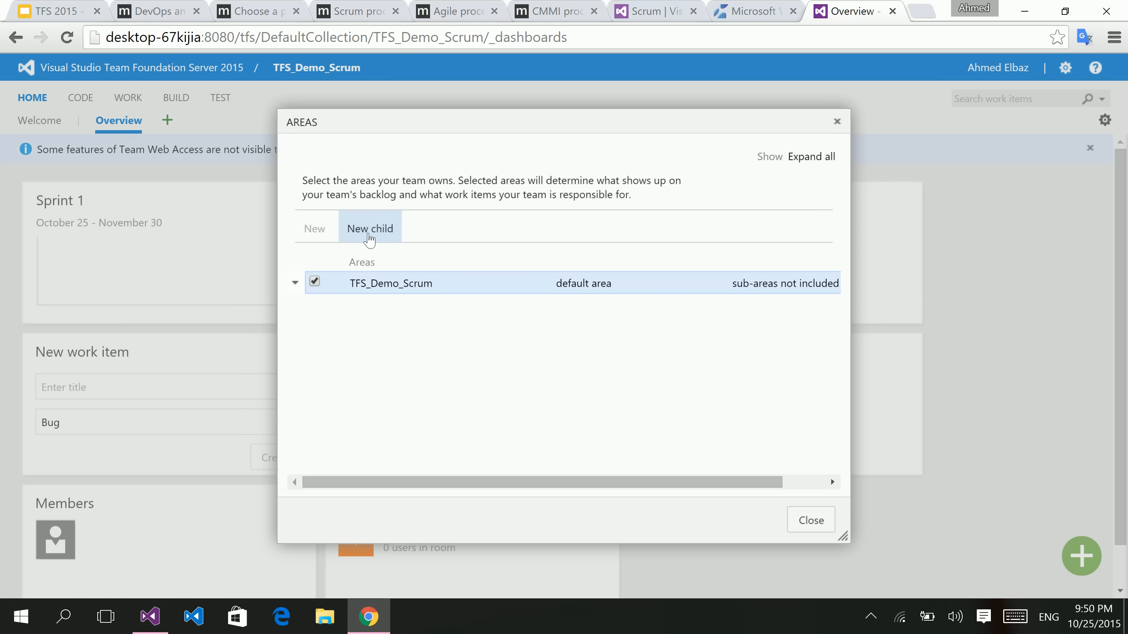
- Create a child area named Web under TFS_Demo_Scrum
{"action": "left_click", "coordinate": [369, 231]}
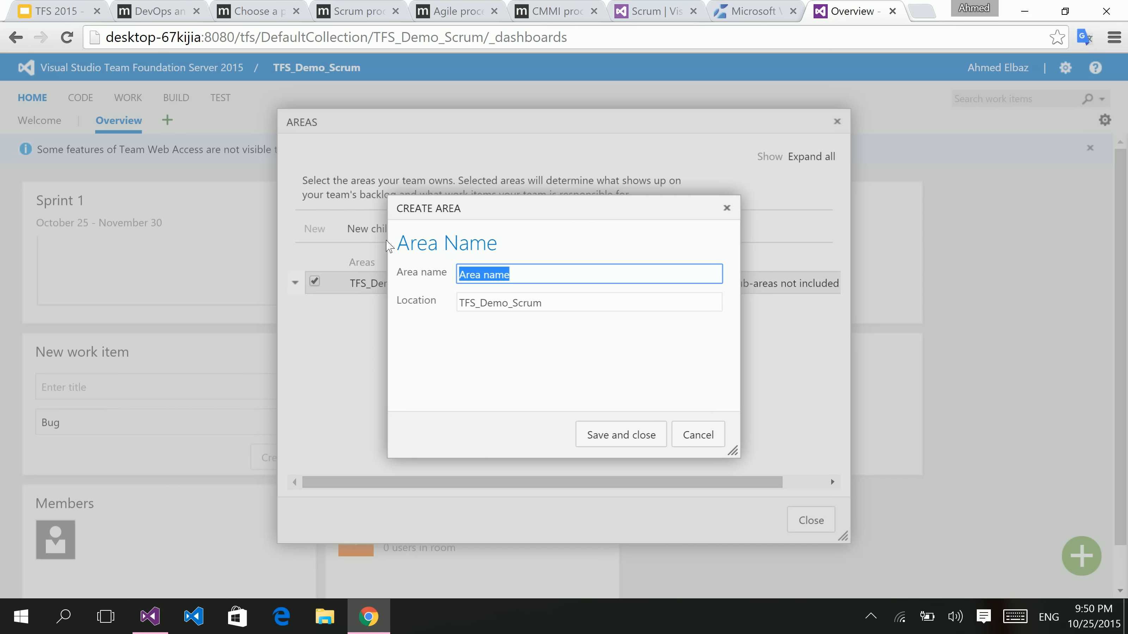
{"action": "type", "text": "Web"}
{"action": "key", "text": "Return"}
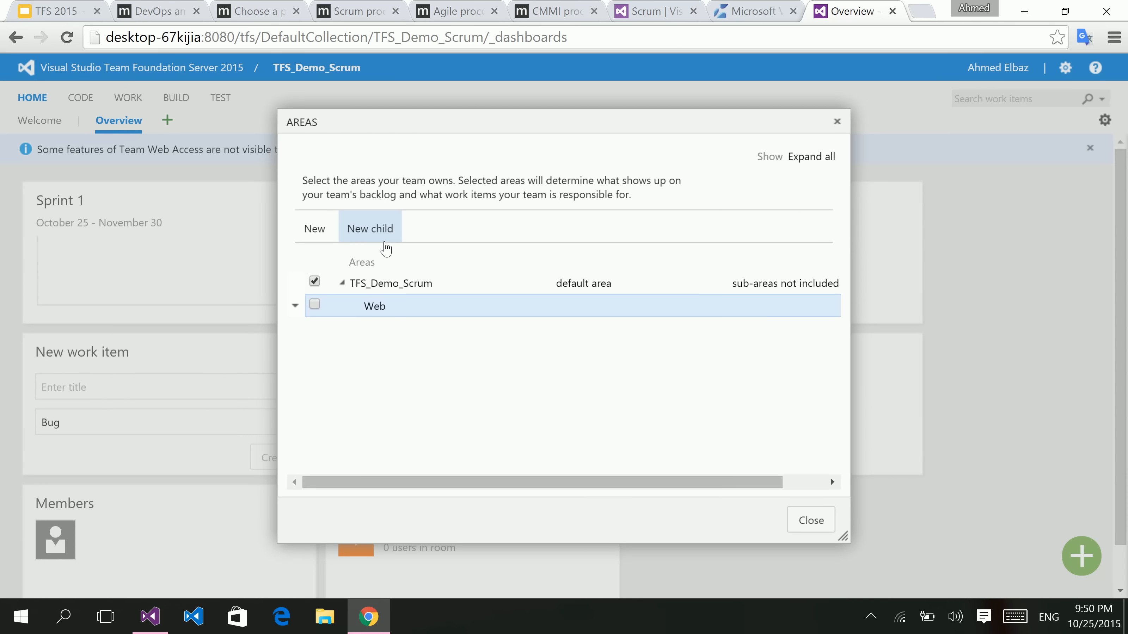
- Create an area named Mobile at the same level as Web, under TFS_Demo_Scrum
{"action": "left_click", "coordinate": [383, 237]}
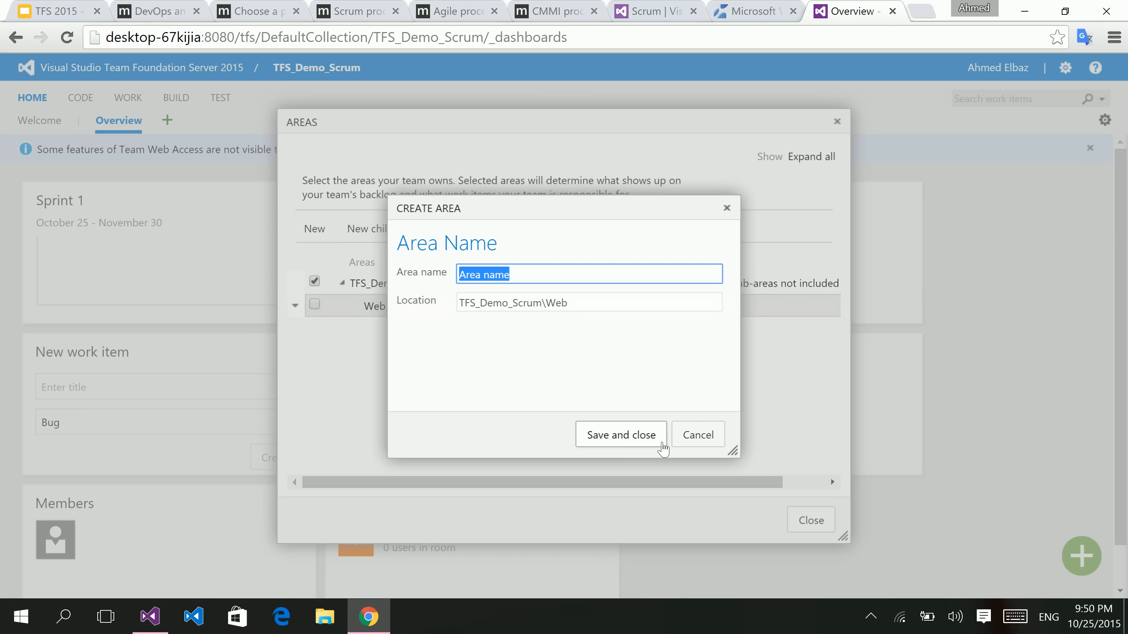
{"action": "left_click", "coordinate": [695, 436]}
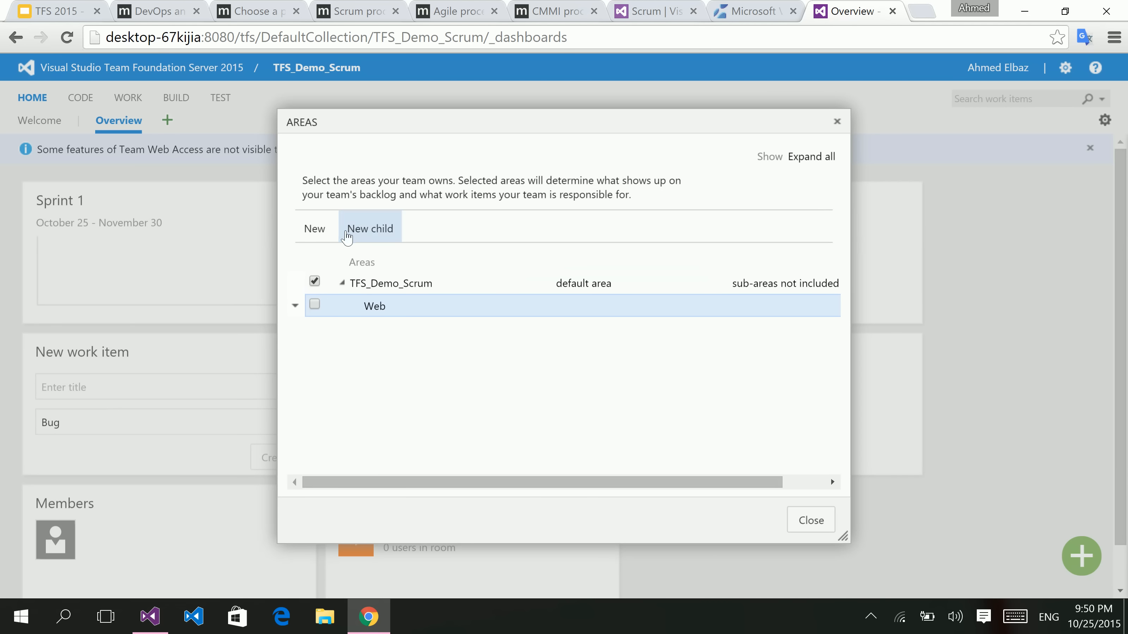
{"action": "left_click", "coordinate": [315, 229]}
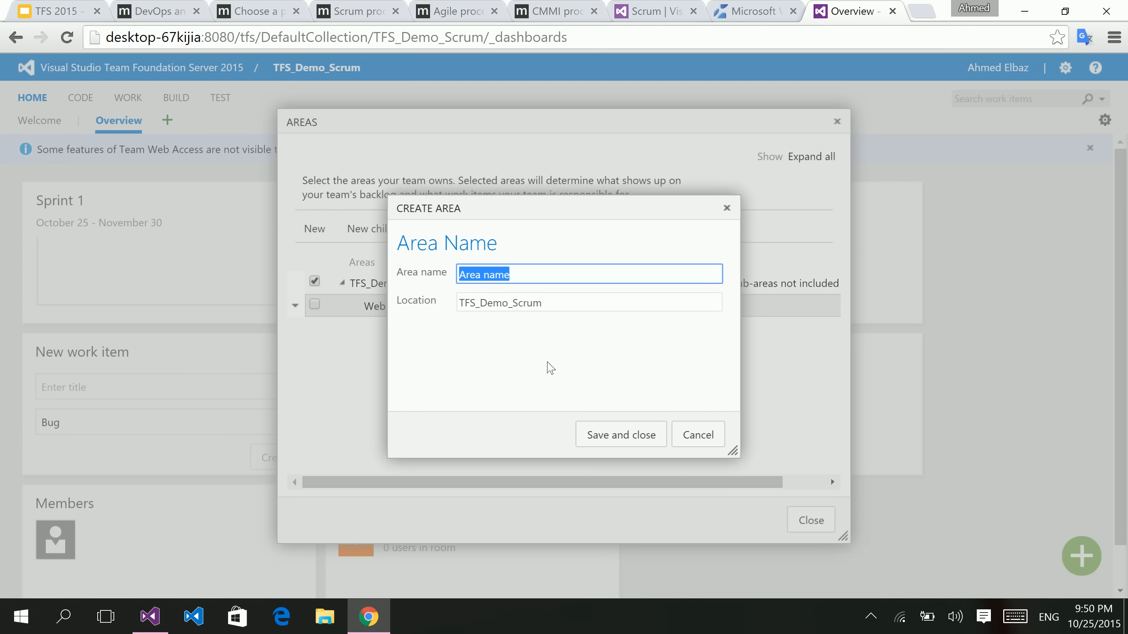
{"action": "type", "text": "N=Mobi"}
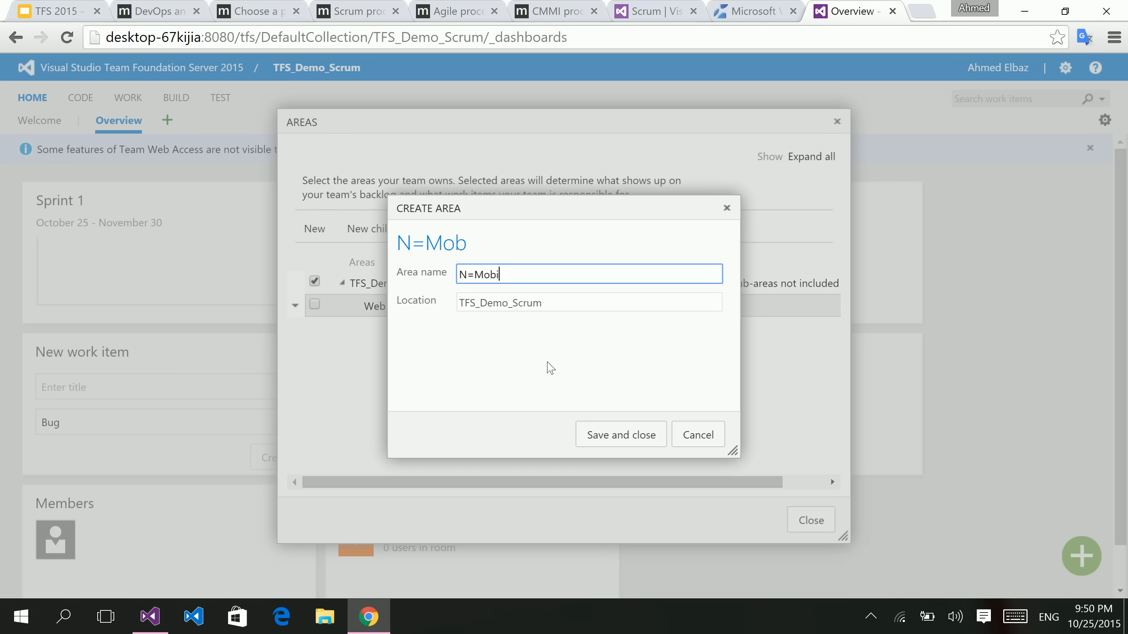
{"action": "type", "text": "le"}
{"action": "key", "text": "BackSpace"}
{"action": "key", "text": "BackSpace"}
{"action": "key", "text": "BackSpace"}
{"action": "key", "text": "BackSpace"}
{"action": "key", "text": "BackSpace"}
{"action": "key", "text": "BackSpace"}
{"action": "key", "text": "BackSpace"}
{"action": "key", "text": "BackSpace"}
{"action": "type", "text": "Mobi"}
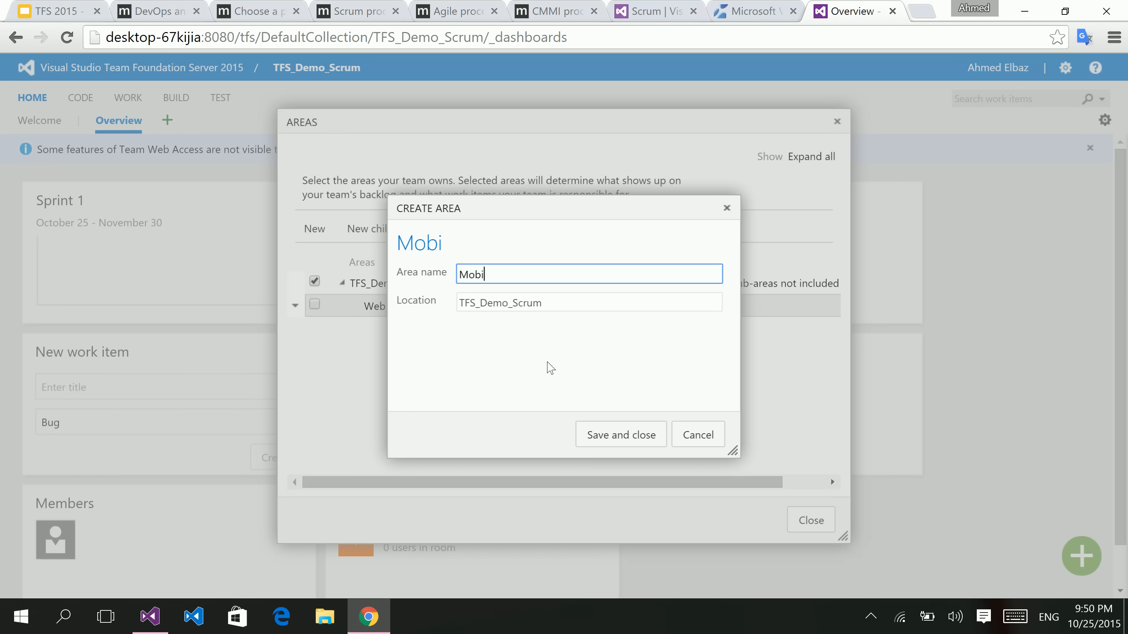
{"action": "type", "text": "le"}
{"action": "left_click", "coordinate": [626, 447]}
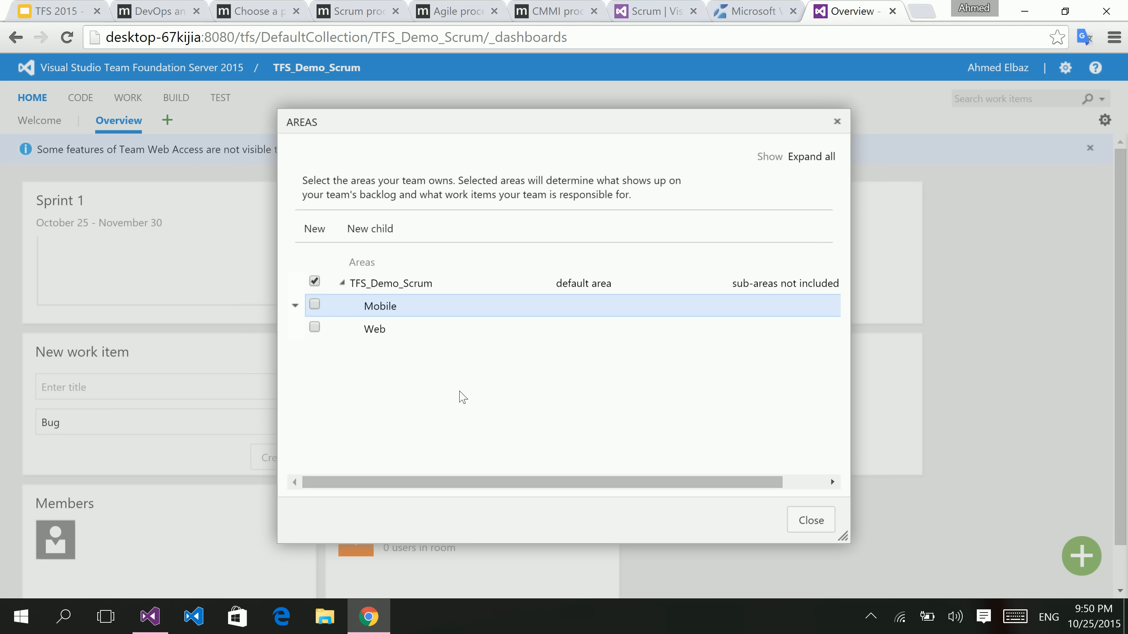
- Assign the Mobile and Web areas to the team and close the areas configuration
{"action": "left_click", "coordinate": [315, 305]}
{"action": "left_click", "coordinate": [315, 328]}
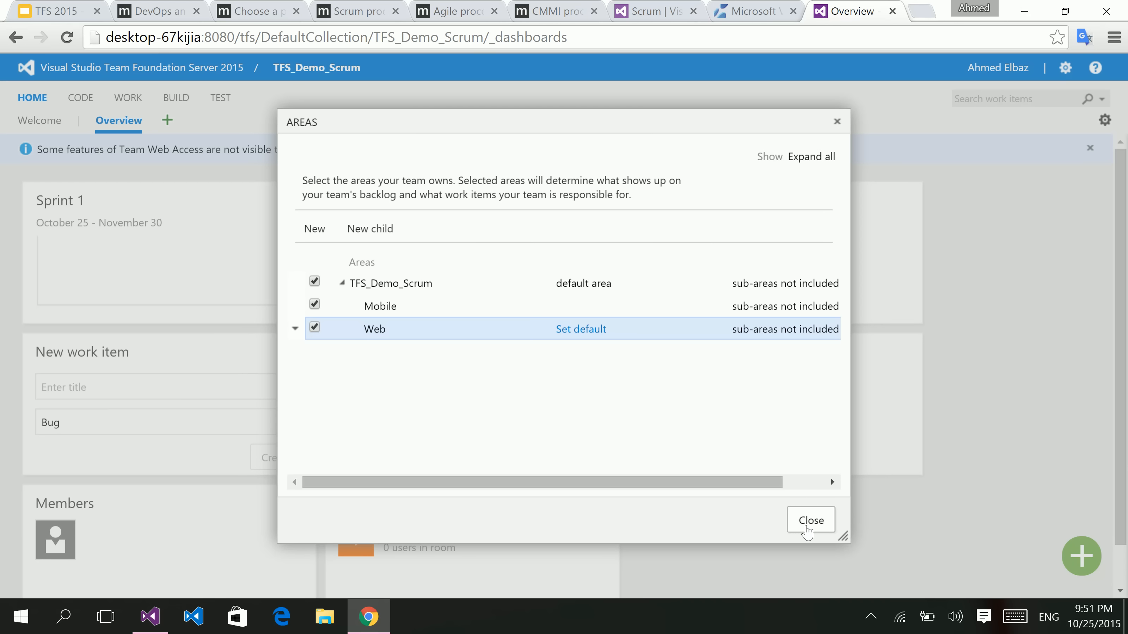
{"action": "left_click", "coordinate": [812, 521]}
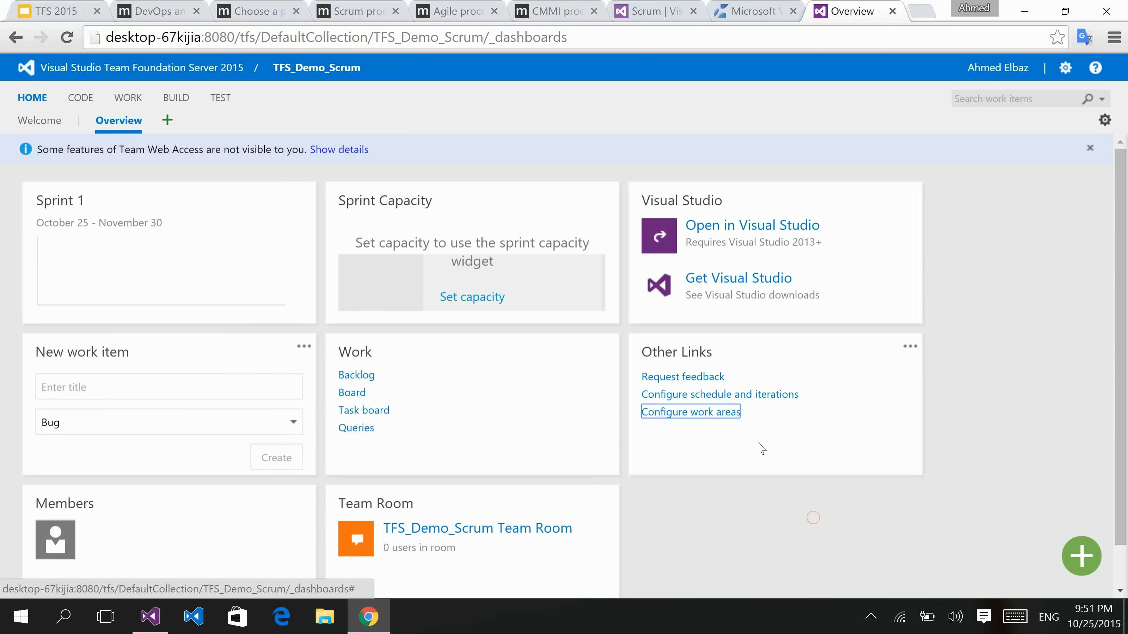
- Open the schedule and iterations configuration and view the date settings of the root TFS_Demo_Scrum iteration without changing them
{"action": "left_click", "coordinate": [785, 396]}
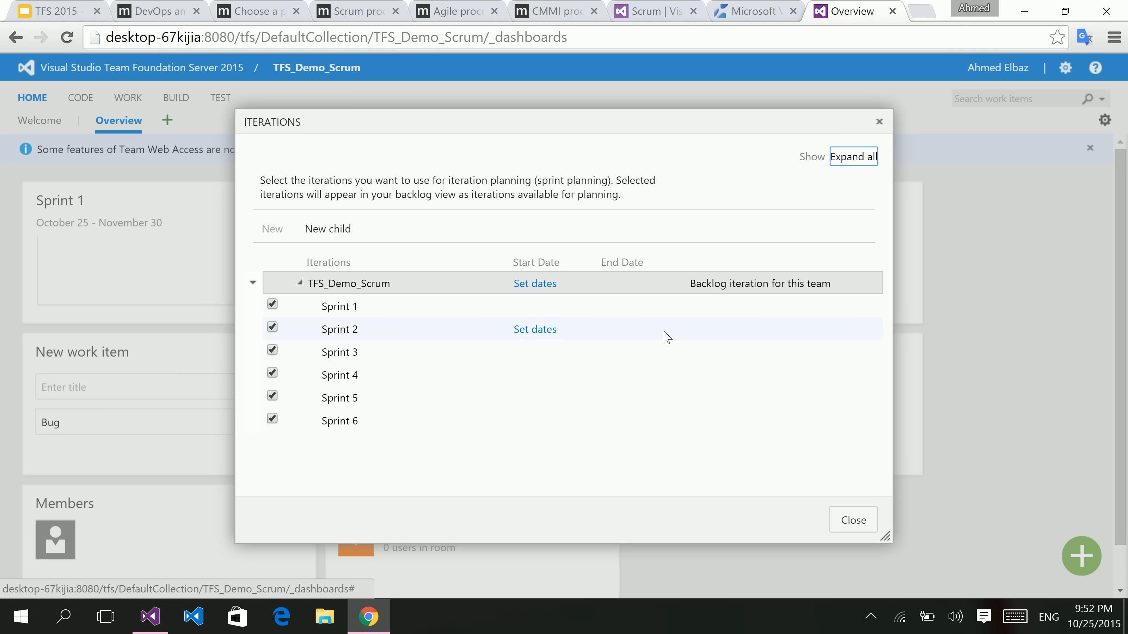
{"action": "left_click_drag", "start_coordinate": [329, 290], "coordinate": [359, 289]}
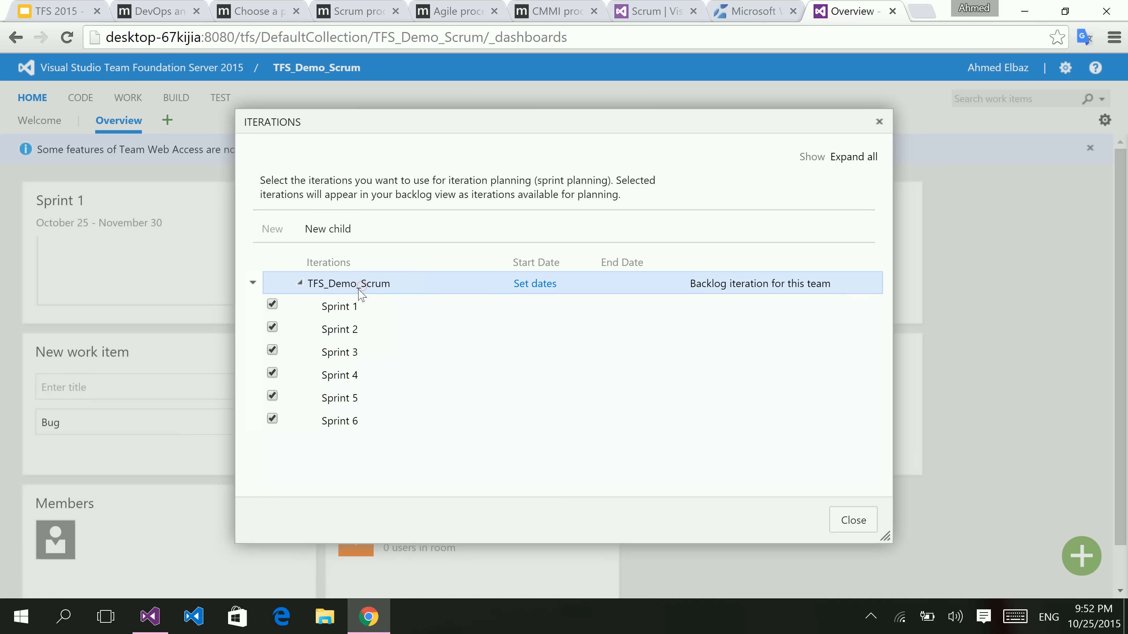
{"action": "left_click", "coordinate": [536, 284]}
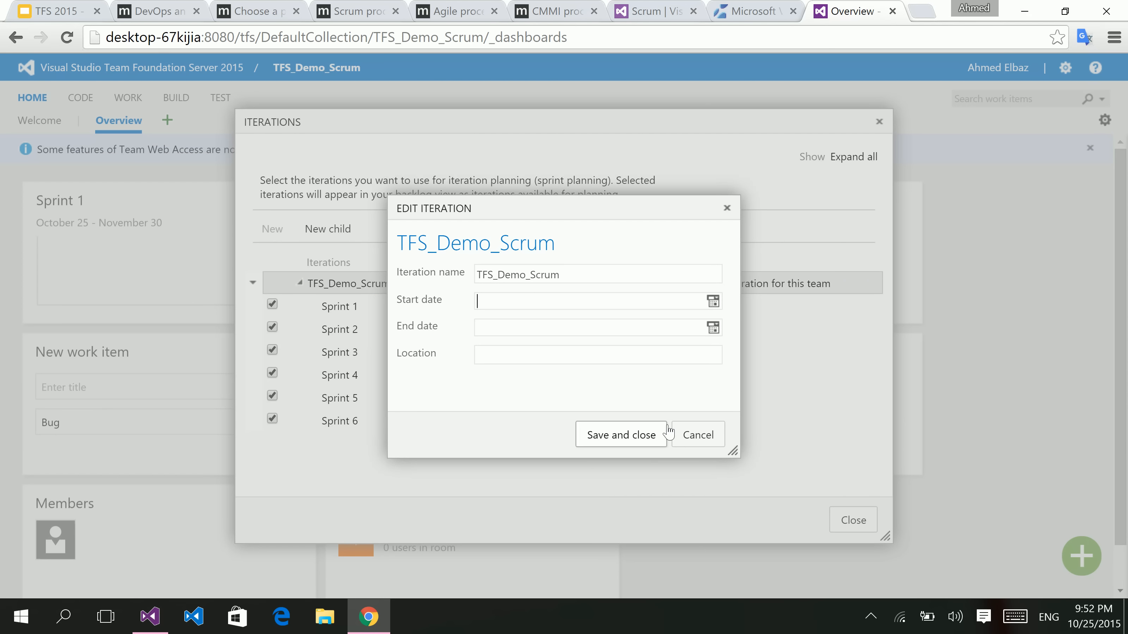
{"action": "left_click", "coordinate": [697, 435]}
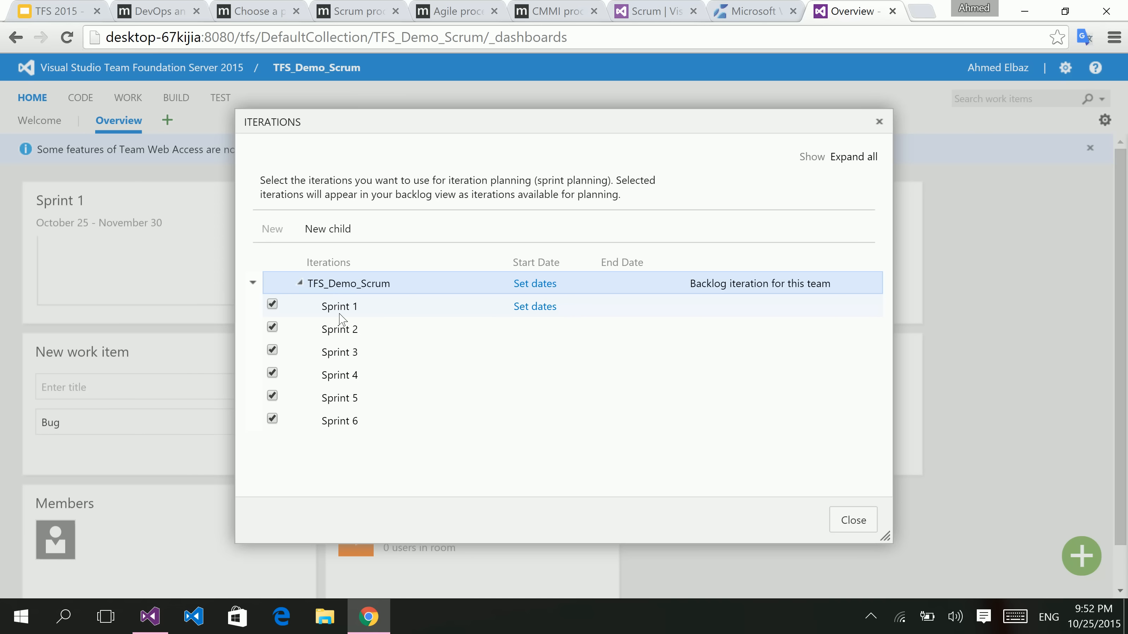
- Create a child iteration named Release 1 under TFS_Demo_Scrum, starting 10/25/2015 and ending 12/31/2015
{"action": "left_click", "coordinate": [342, 243]}
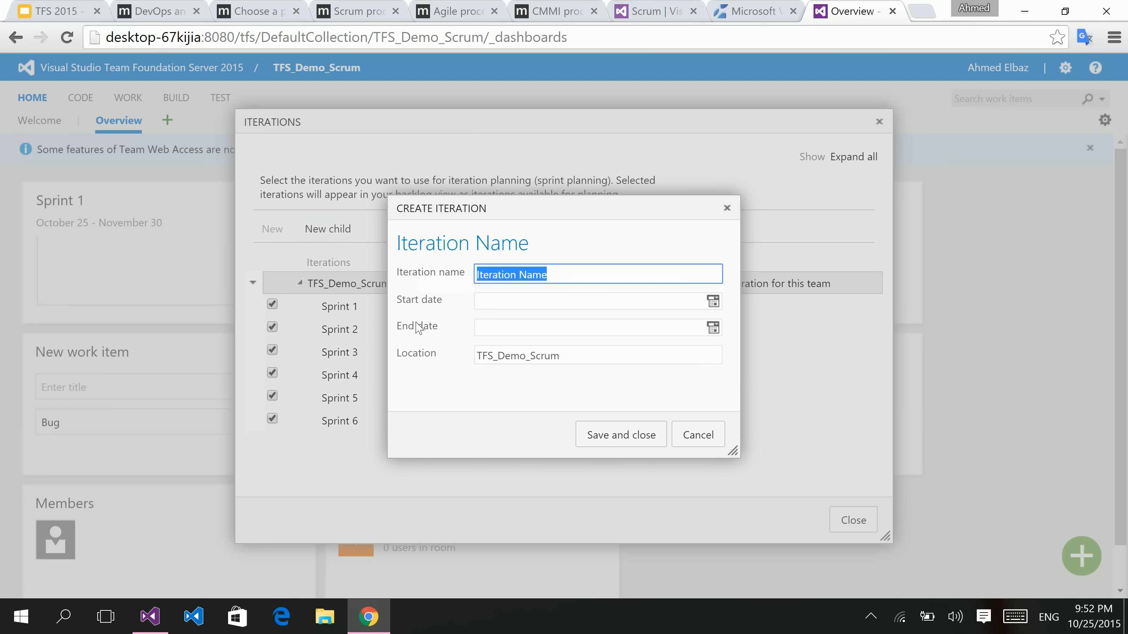
{"action": "type", "text": "Release 1"}
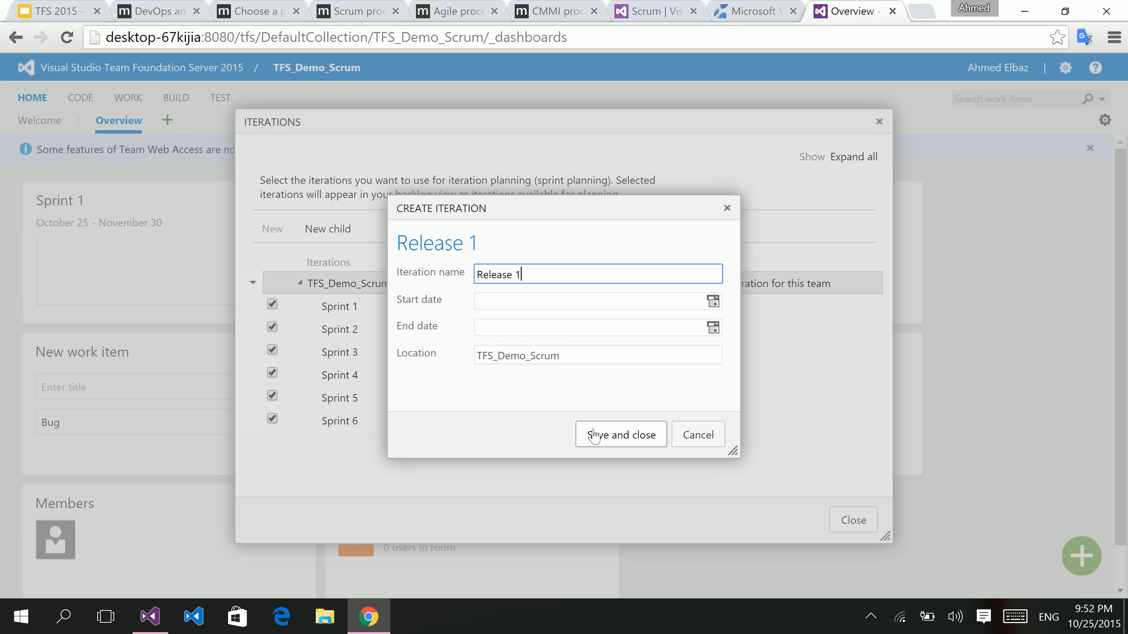
{"action": "left_click", "coordinate": [712, 301]}
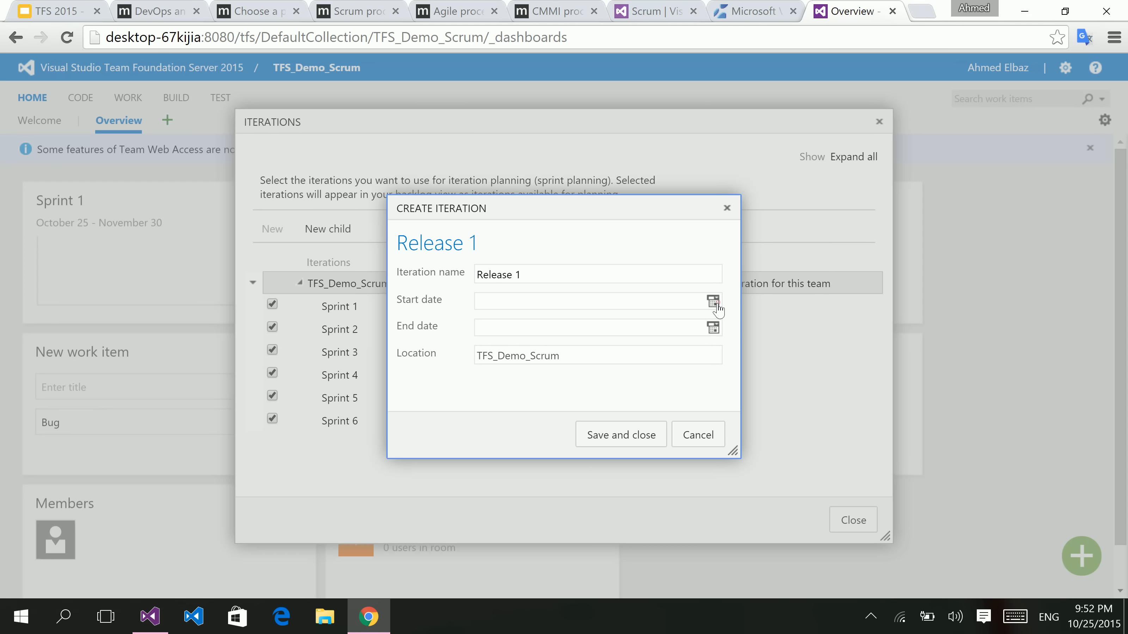
{"action": "left_click", "coordinate": [580, 425]}
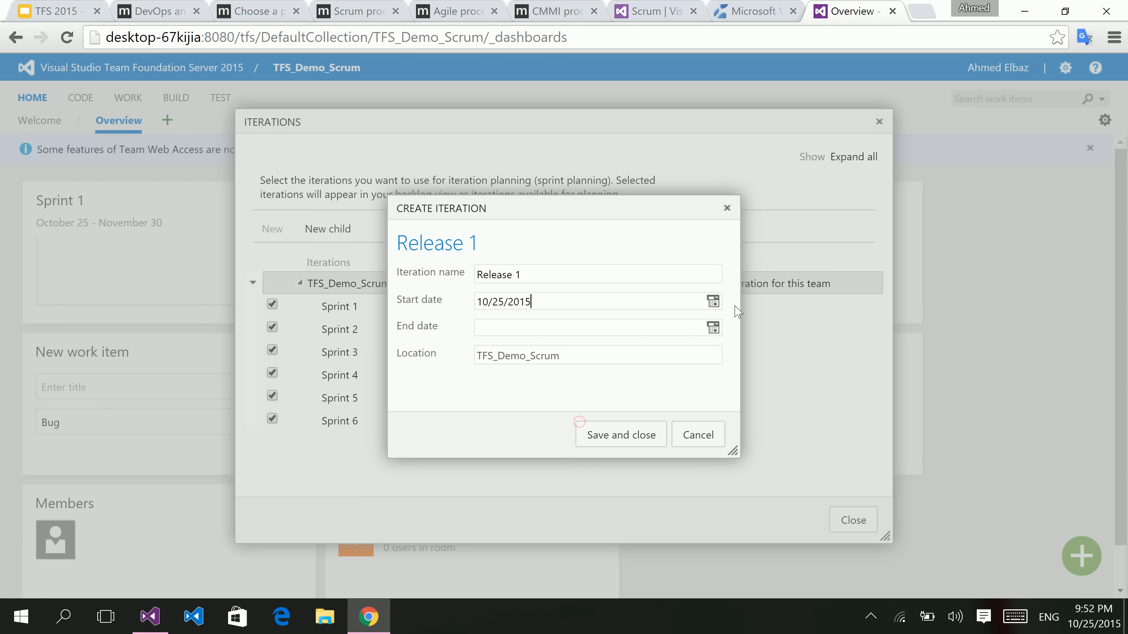
{"action": "left_click", "coordinate": [713, 328]}
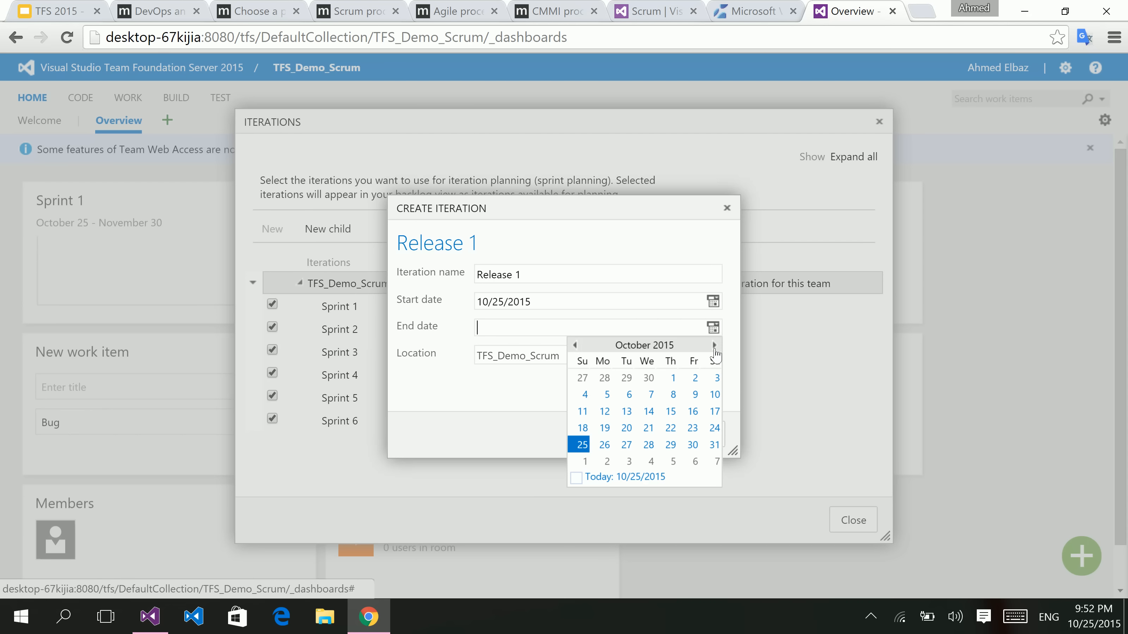
{"action": "left_click", "coordinate": [714, 346]}
{"action": "left_click", "coordinate": [714, 346]}
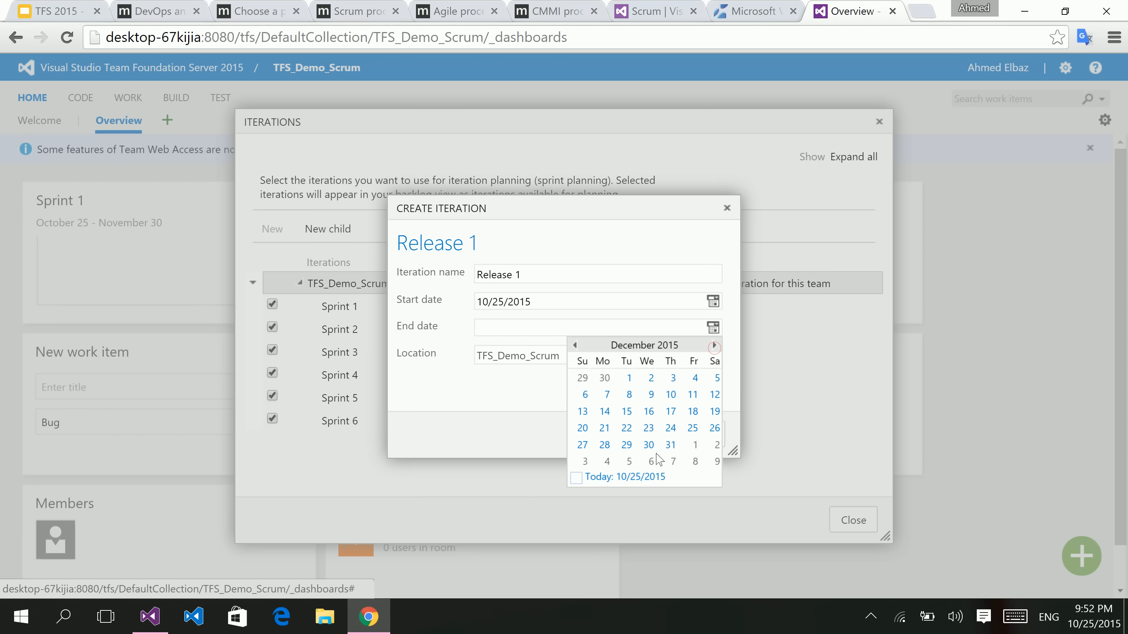
{"action": "left_click", "coordinate": [670, 445]}
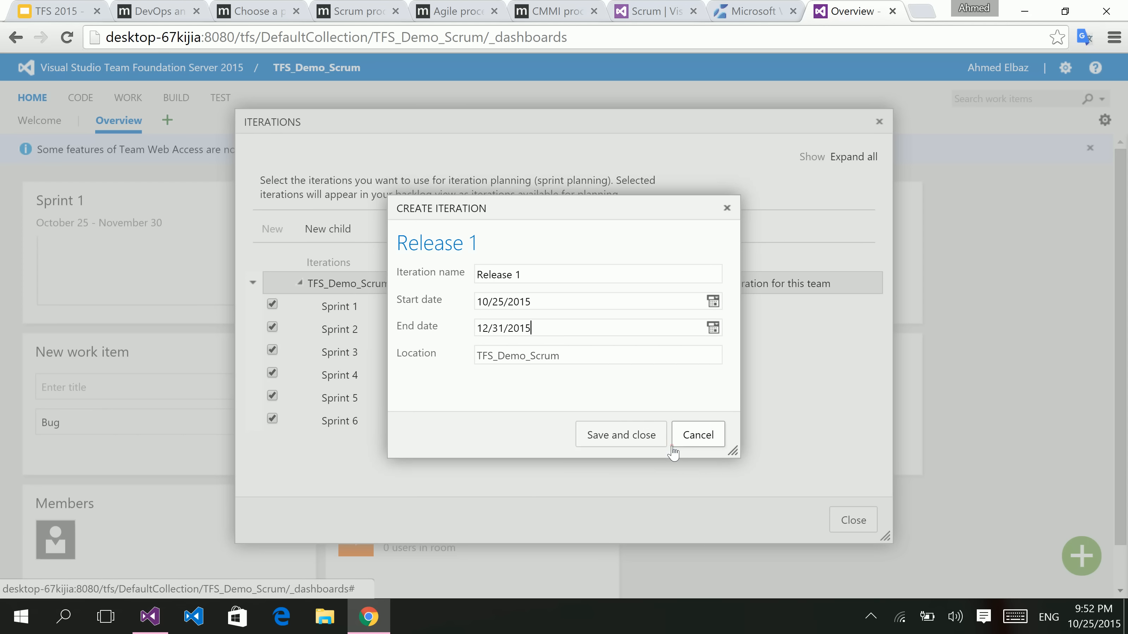
{"action": "left_click", "coordinate": [621, 440]}
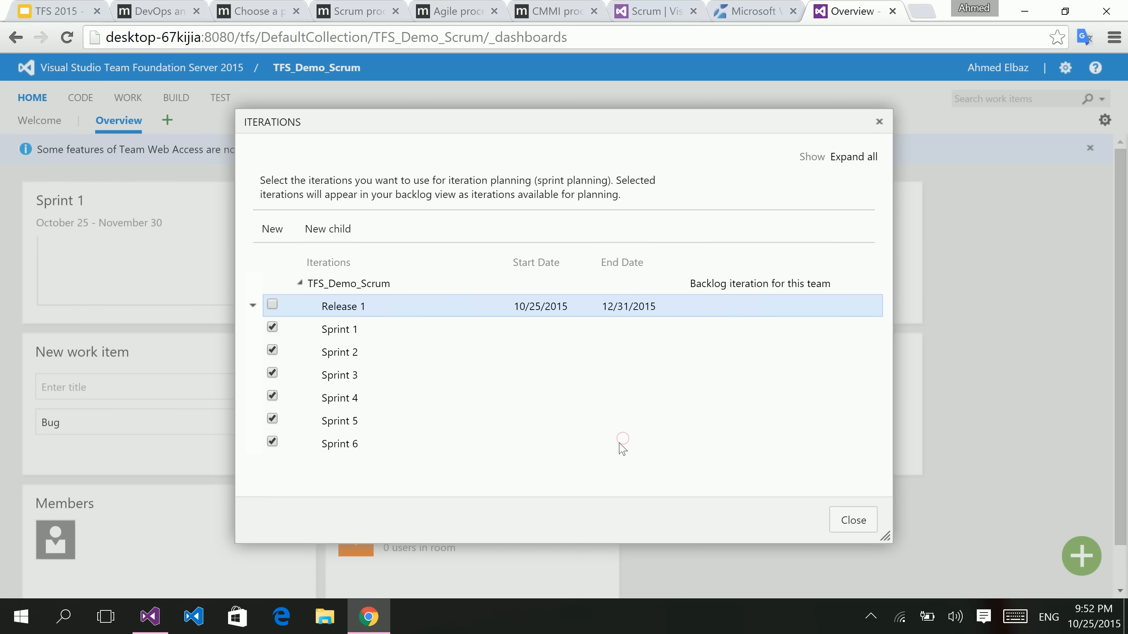
- Create a child iteration named Sprint 1 under Release 1
{"action": "right_click", "coordinate": [356, 307]}
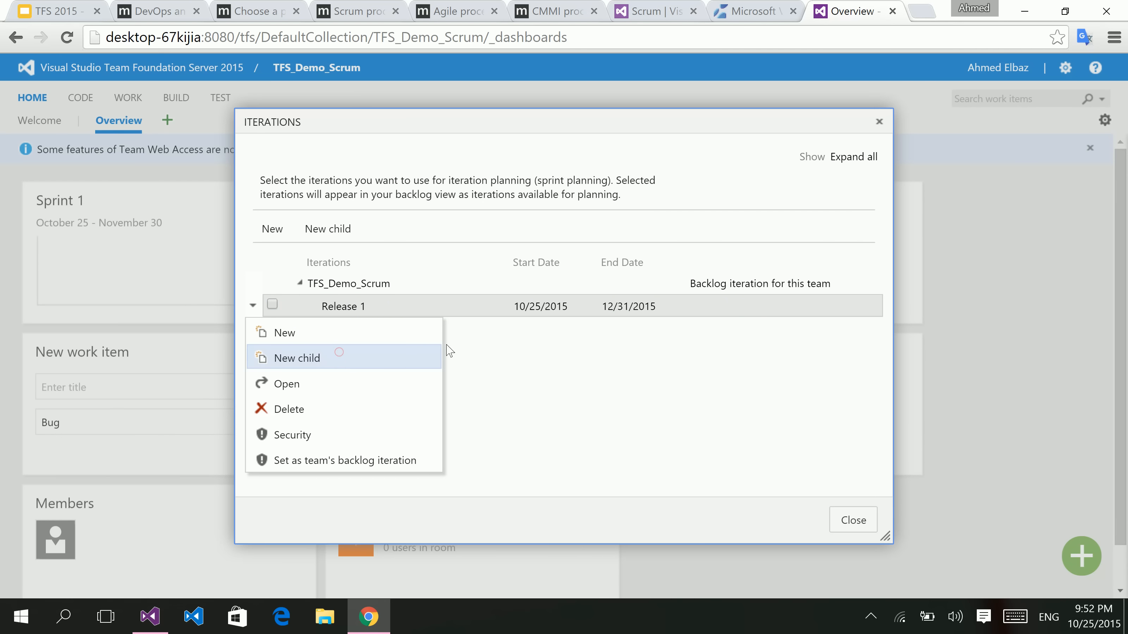
{"action": "left_click", "coordinate": [349, 358]}
{"action": "type", "text": "Sprint 1"}
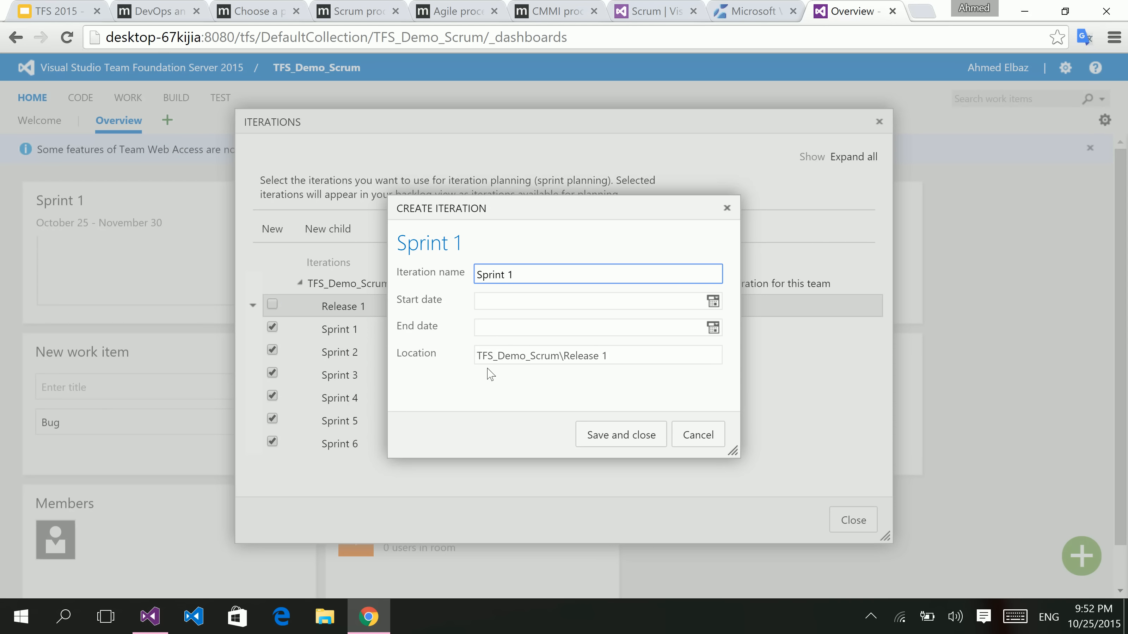
{"action": "key", "text": "Return"}
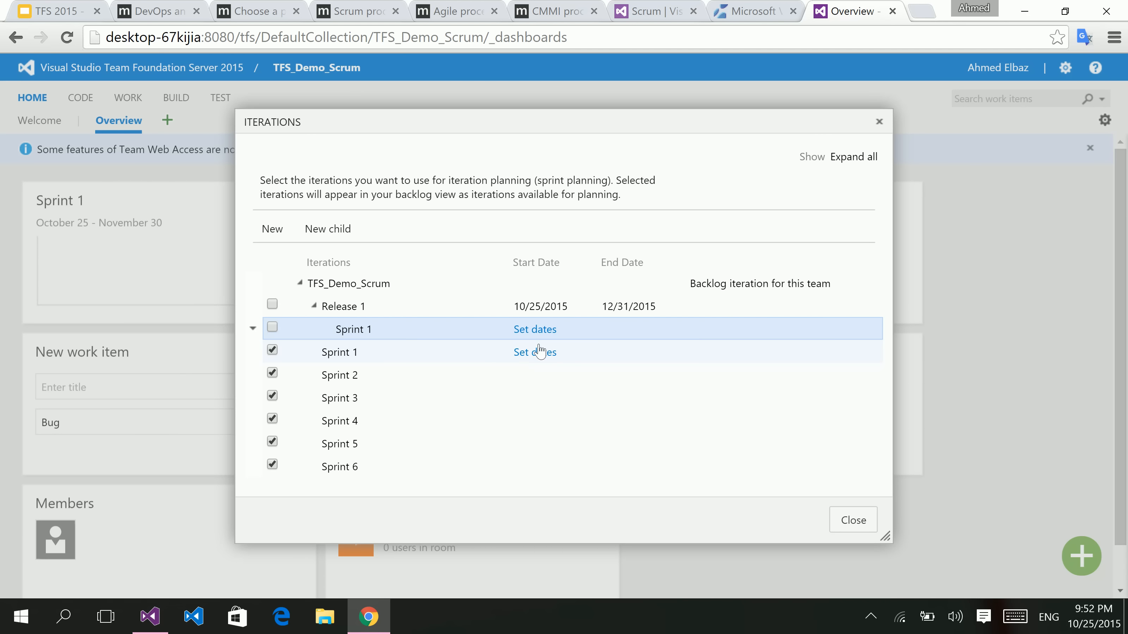
- Set the Sprint 1 iteration under Release 1 to run from 10/25/2015 to 11/30/2015, and close the iterations configuration
{"action": "left_click", "coordinate": [541, 330]}
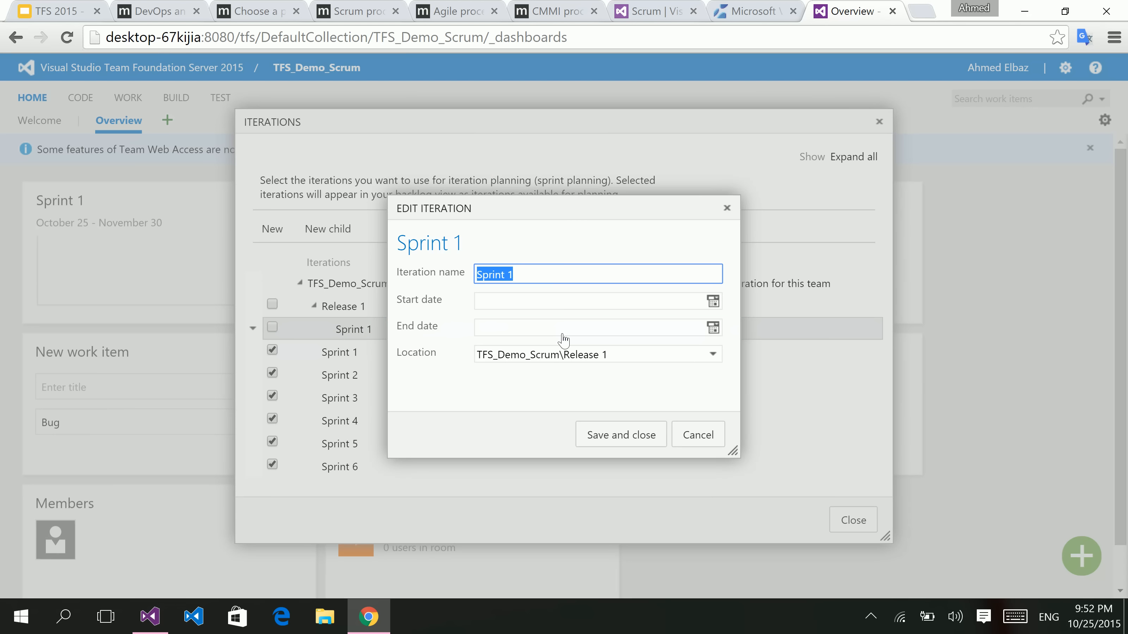
{"action": "left_click", "coordinate": [713, 301]}
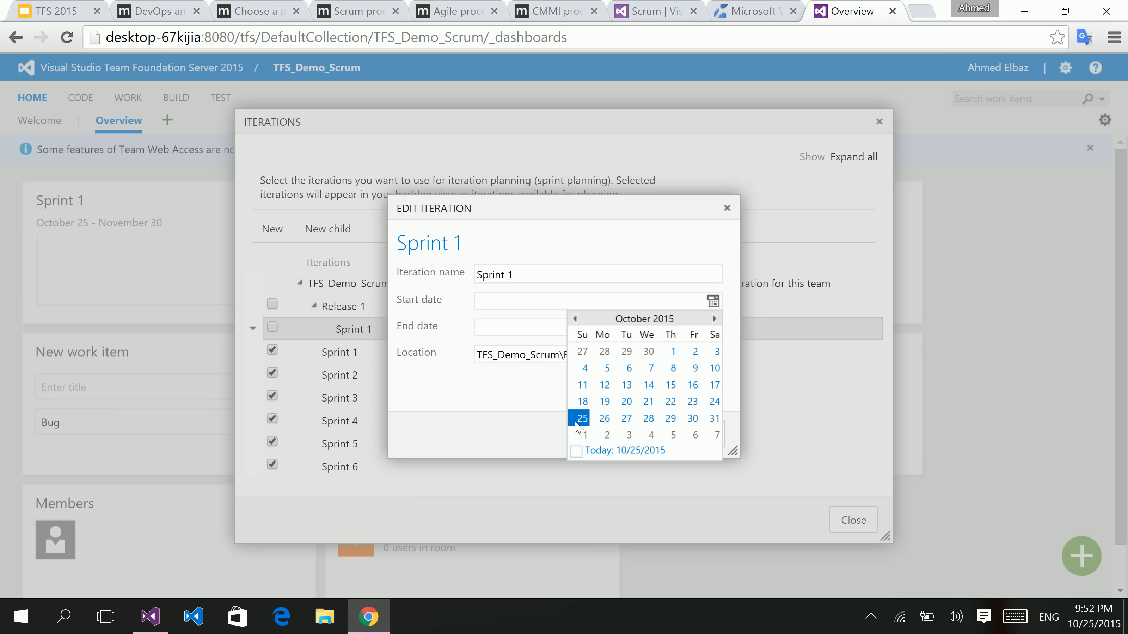
{"action": "left_click", "coordinate": [578, 422]}
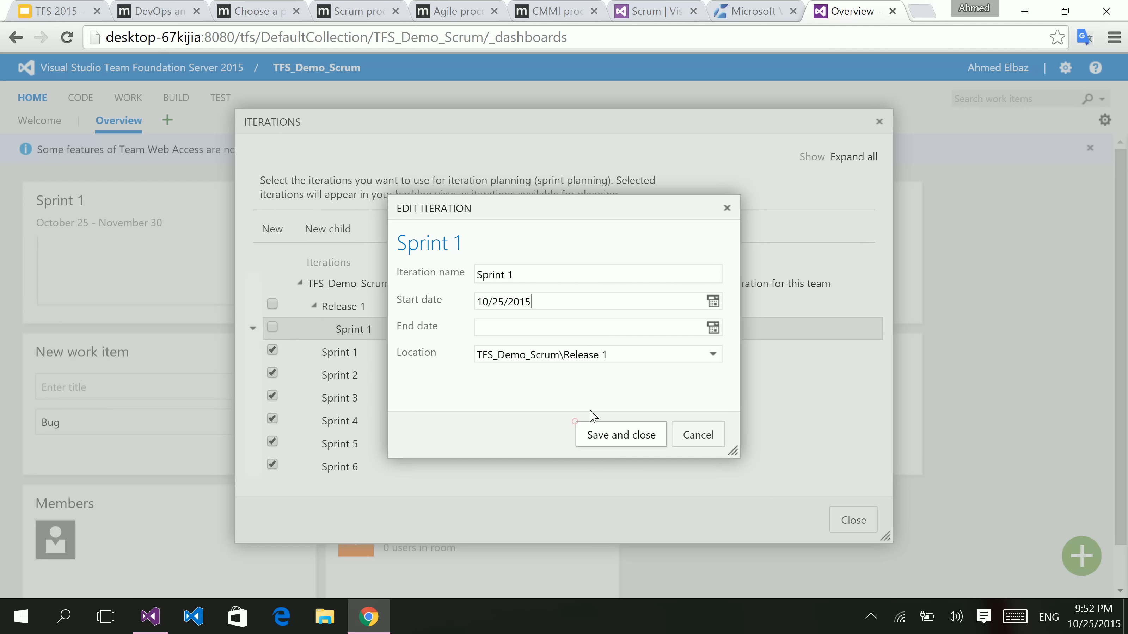
{"action": "left_click", "coordinate": [713, 329]}
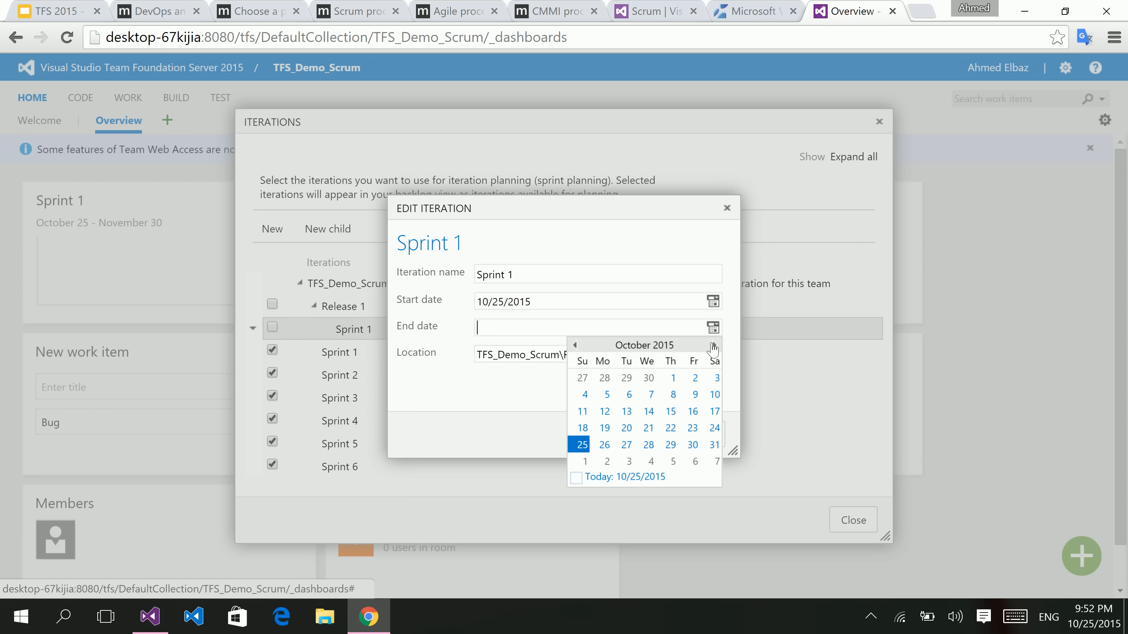
{"action": "left_click", "coordinate": [713, 346]}
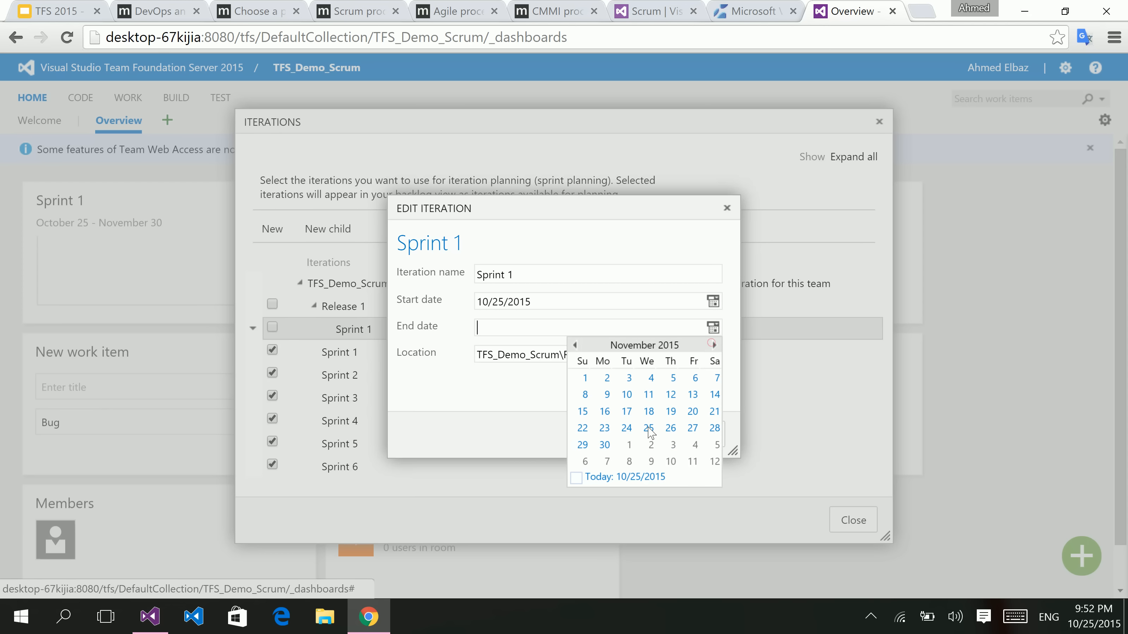
{"action": "left_click", "coordinate": [605, 445]}
{"action": "left_click", "coordinate": [605, 445]}
{"action": "left_click", "coordinate": [627, 436]}
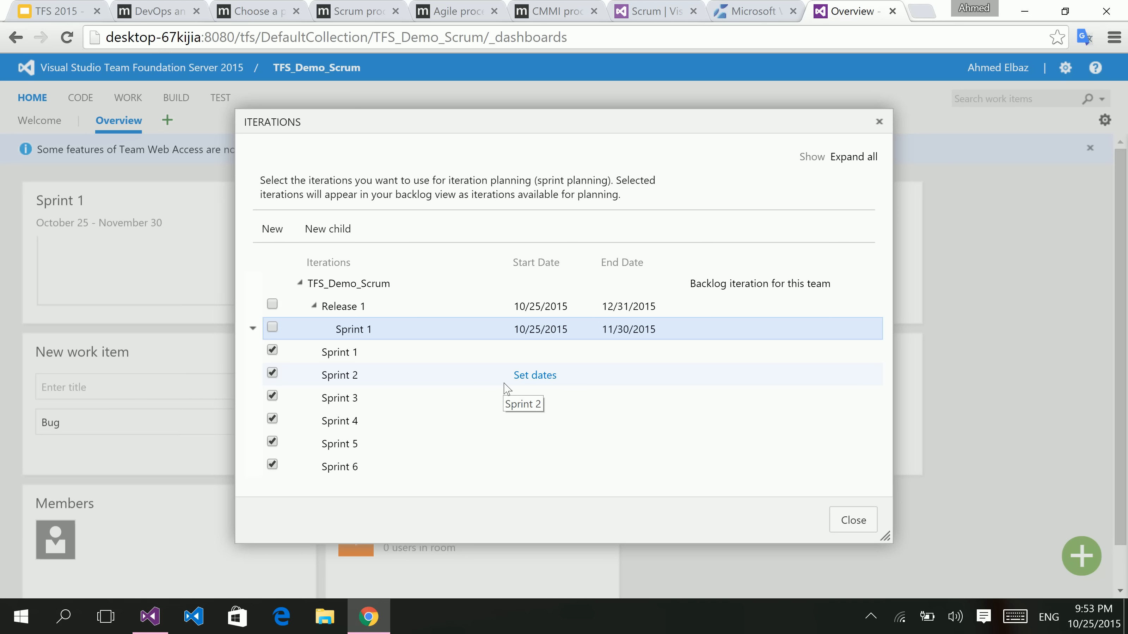
{"action": "left_click", "coordinate": [844, 525]}
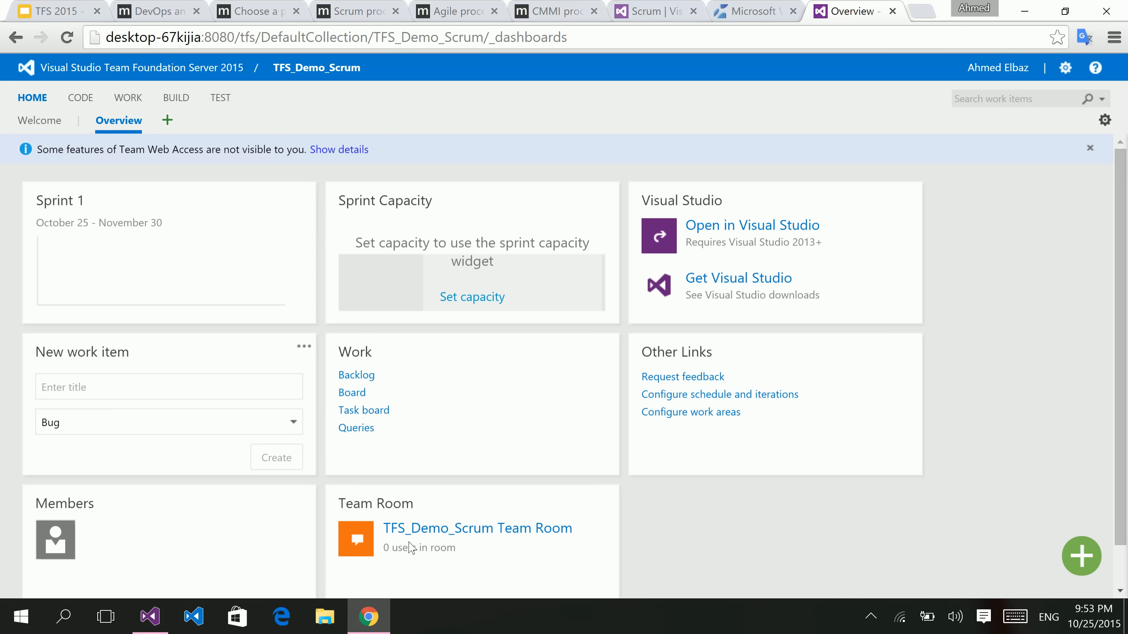
- Open the project backlog and add three product backlog items titled item 1, item 2 and item 3
{"action": "left_click", "coordinate": [356, 374]}
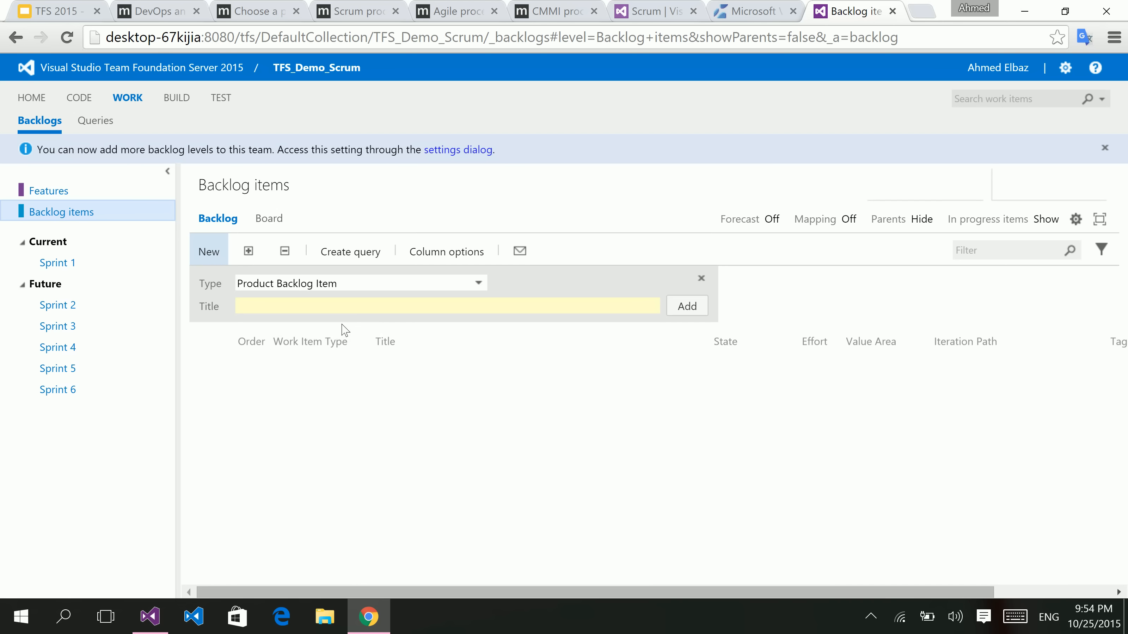
{"action": "left_click", "coordinate": [355, 310]}
{"action": "type", "text": "item 1"}
{"action": "key", "text": "Return"}
{"action": "type", "text": "iten"}
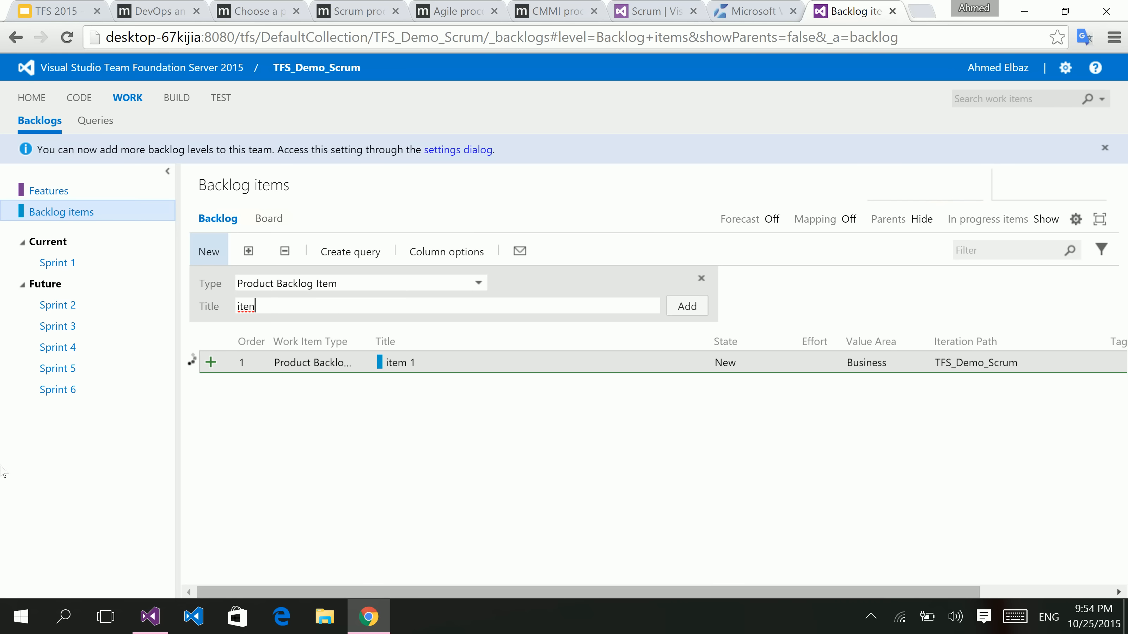
{"action": "key", "text": "BackSpace"}
{"action": "type", "text": "m 2"}
{"action": "key", "text": "Return"}
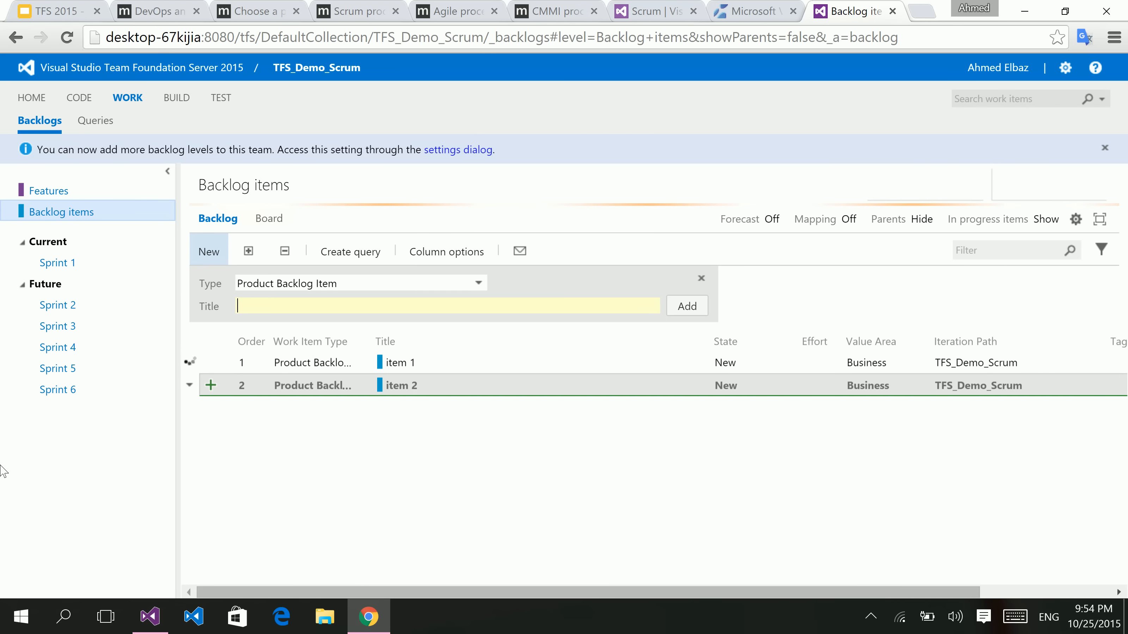
{"action": "type", "text": "item 3"}
{"action": "key", "text": "Return"}
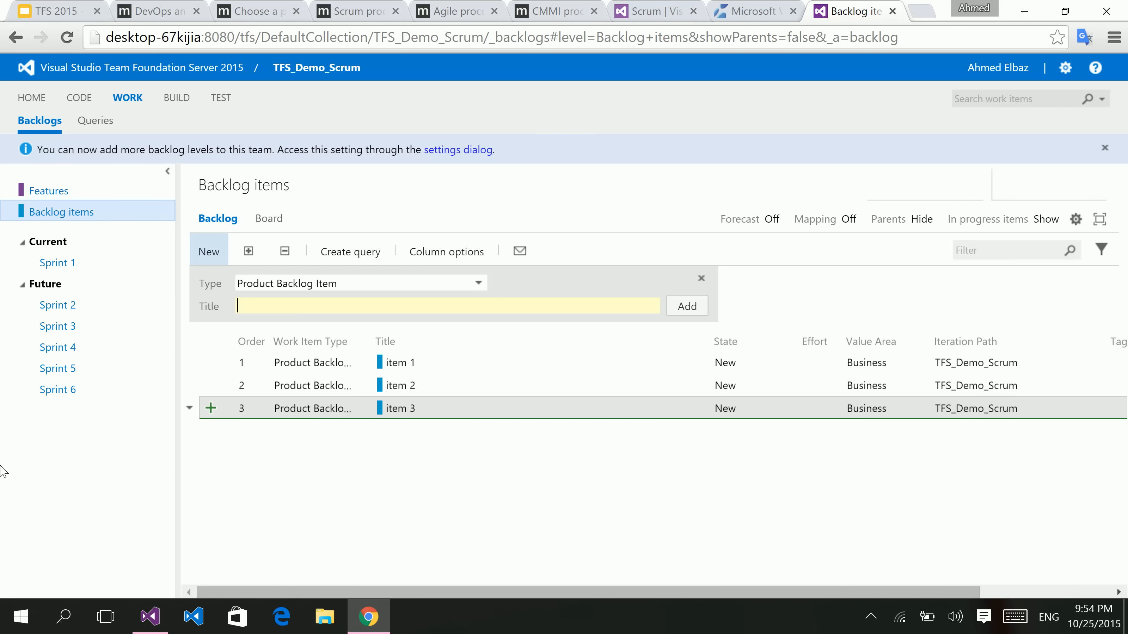
- Open the backlog item named item 1 and add the tag DEV to it
{"action": "left_click", "coordinate": [401, 371]}
{"action": "double_click", "coordinate": [401, 370]}
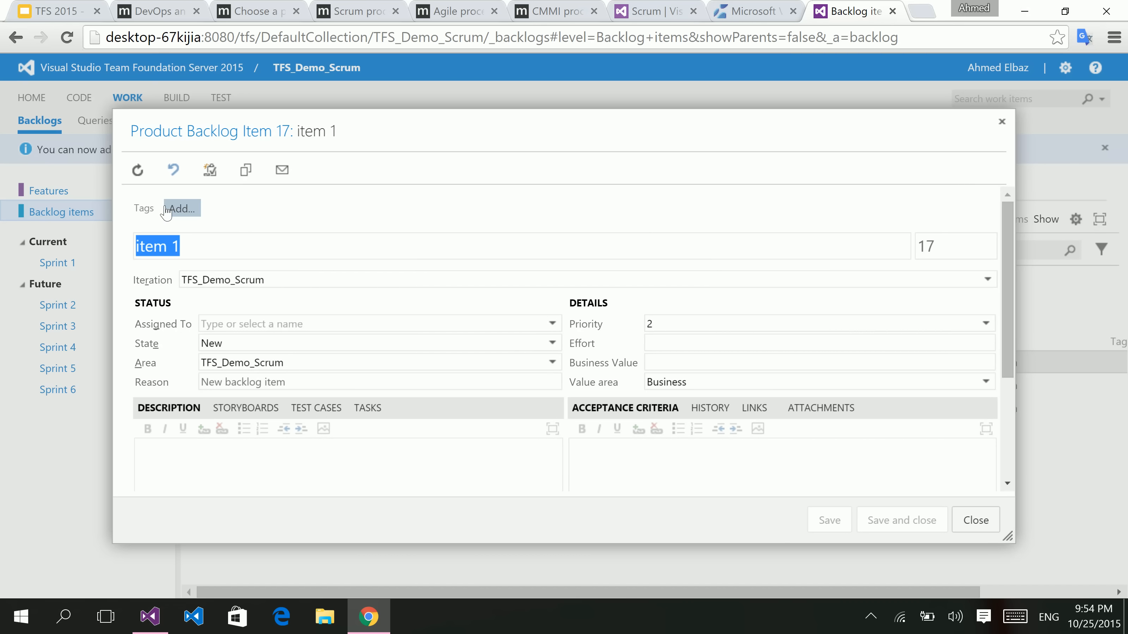
{"action": "left_click", "coordinate": [186, 205]}
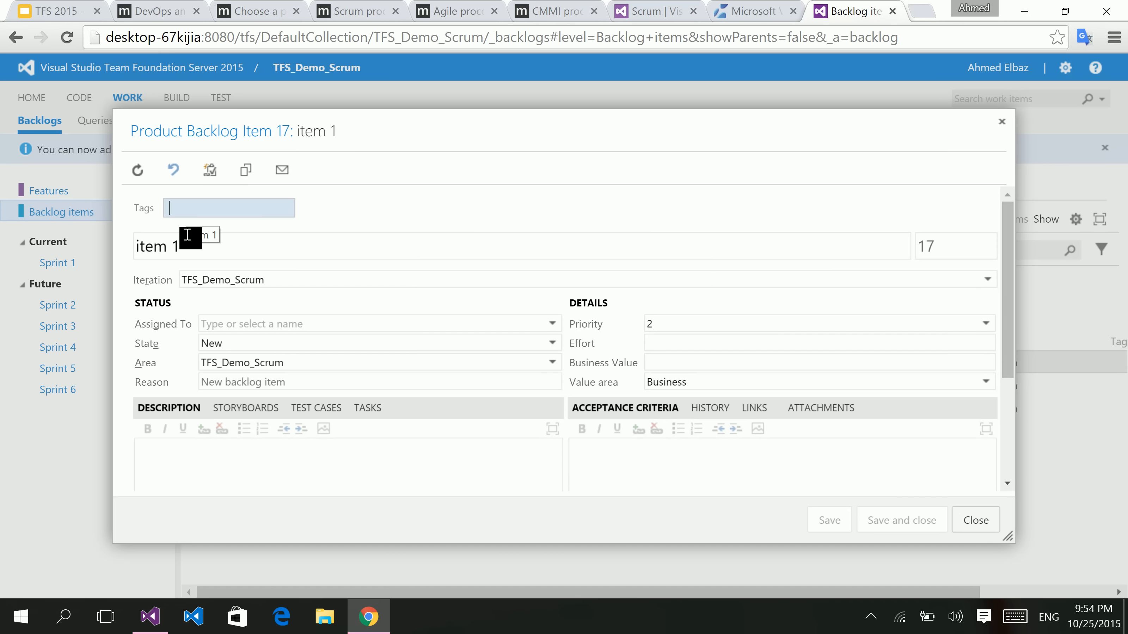
{"action": "type", "text": "DEV"}
{"action": "key", "text": "BackSpace"}
{"action": "type", "text": "V"}
{"action": "key", "text": "Return"}
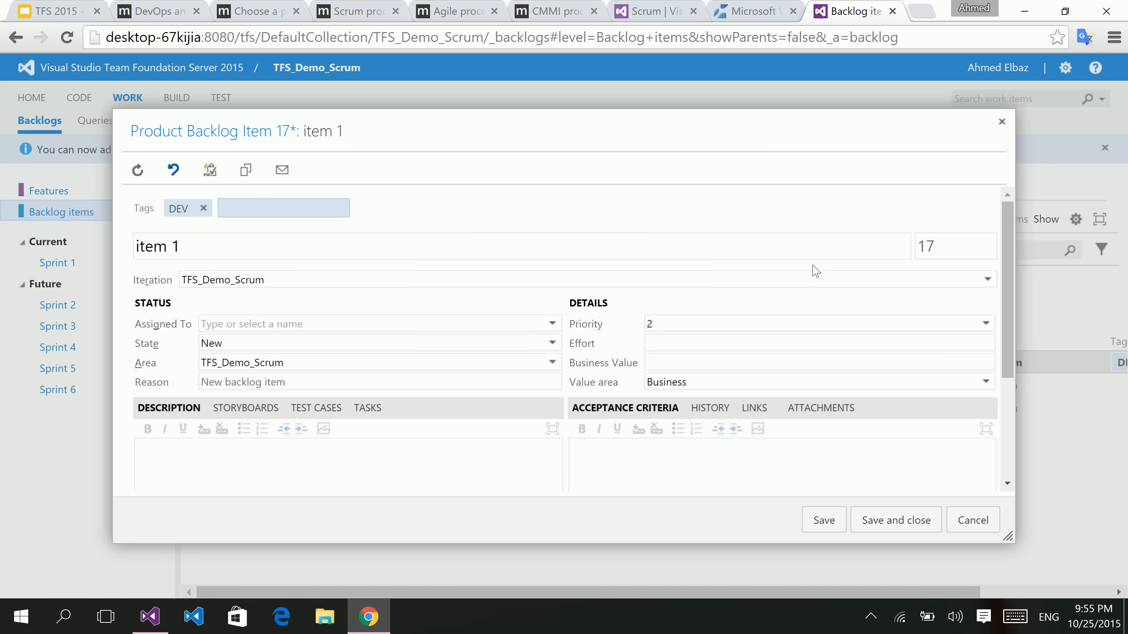
{"action": "left_click", "coordinate": [262, 254]}
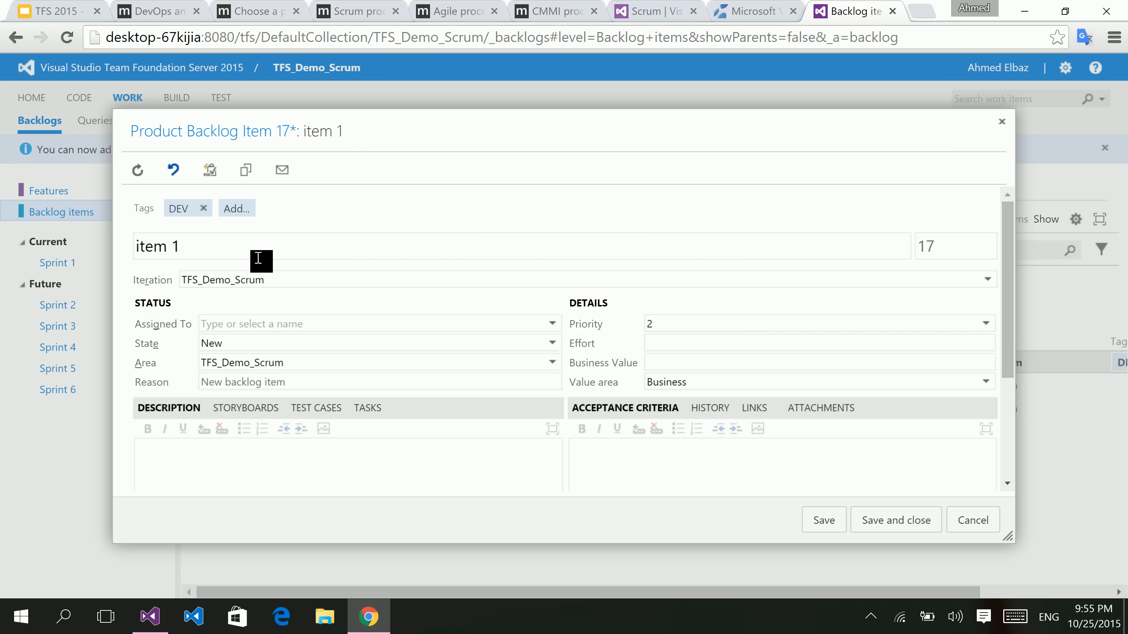
- Examine the iteration choices for item 1, including those under Release 1, and keep the root TFS_Demo_Scrum iteration
{"action": "double_click", "coordinate": [927, 247]}
{"action": "left_click", "coordinate": [988, 280]}
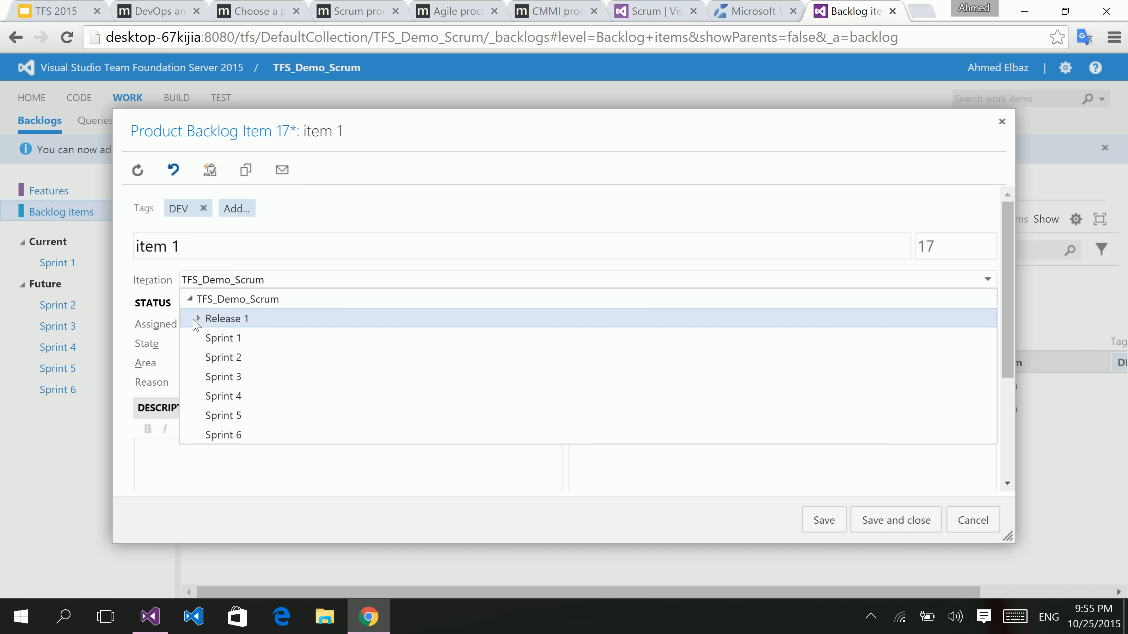
{"action": "left_click", "coordinate": [198, 318]}
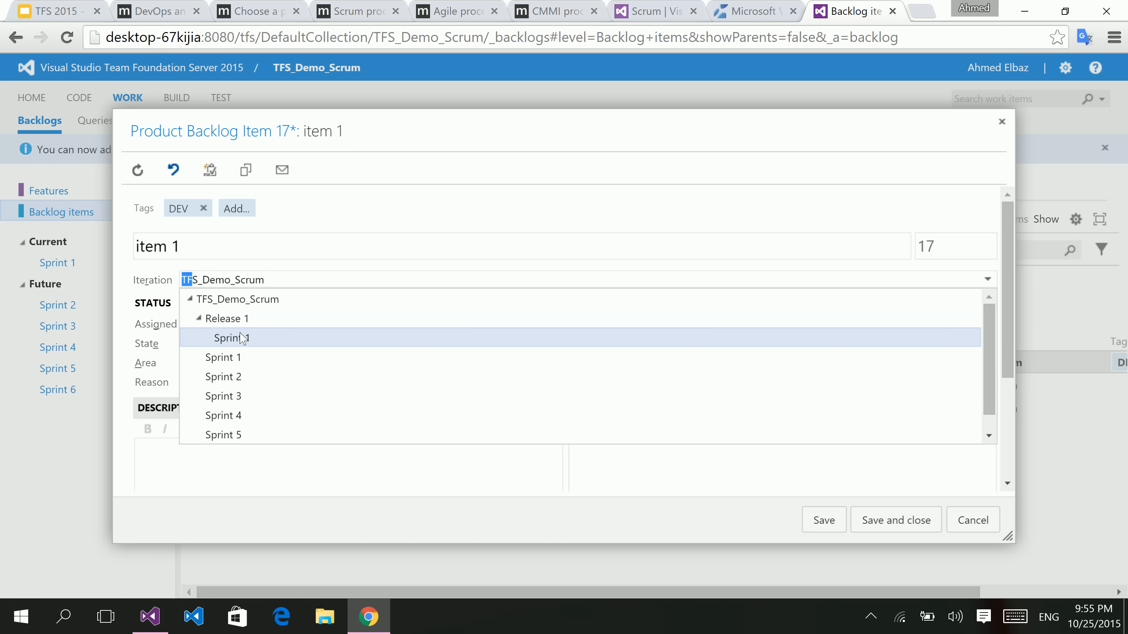
{"action": "left_click", "coordinate": [260, 303]}
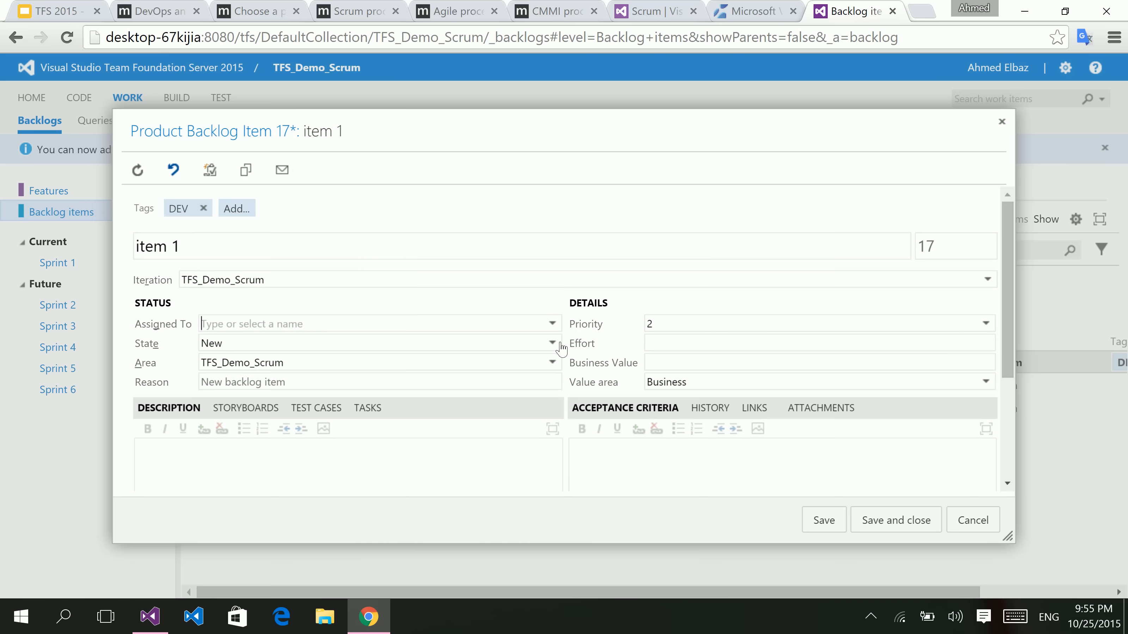
- Assign item 1 to the suggested team member and view the area choices without changing the area
{"action": "left_click", "coordinate": [556, 326]}
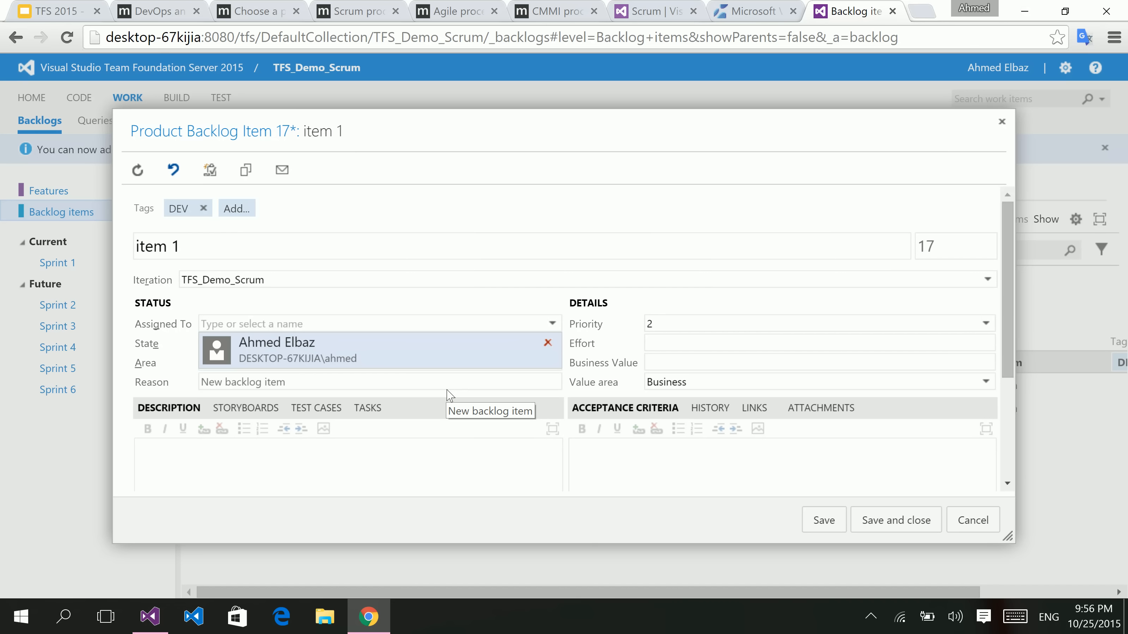
{"action": "left_click", "coordinate": [373, 363]}
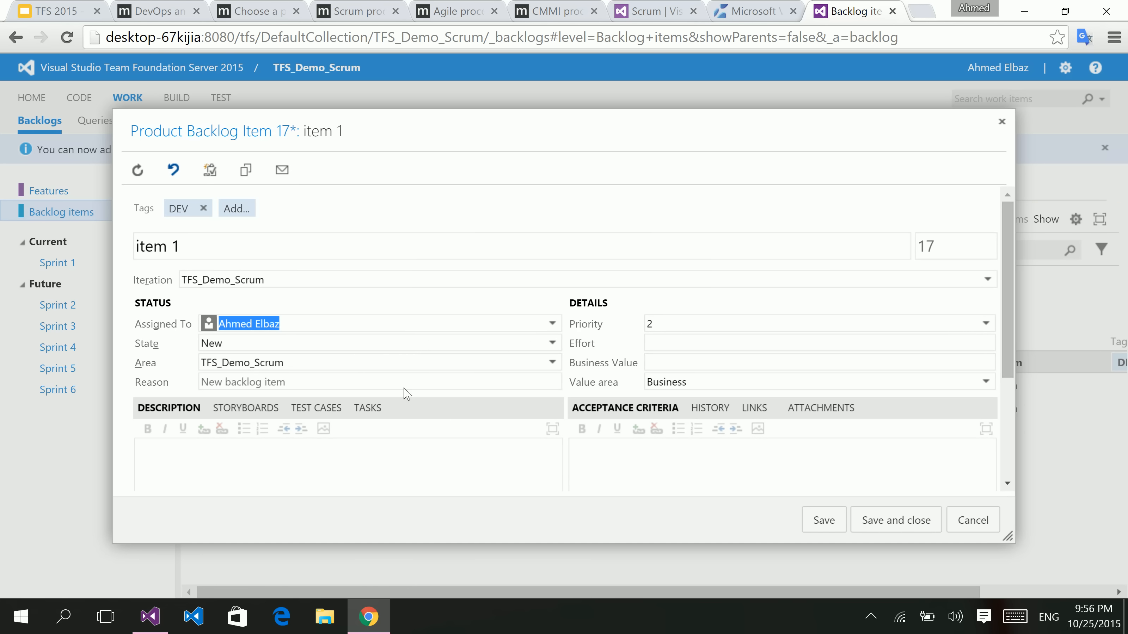
{"action": "left_click", "coordinate": [553, 366]}
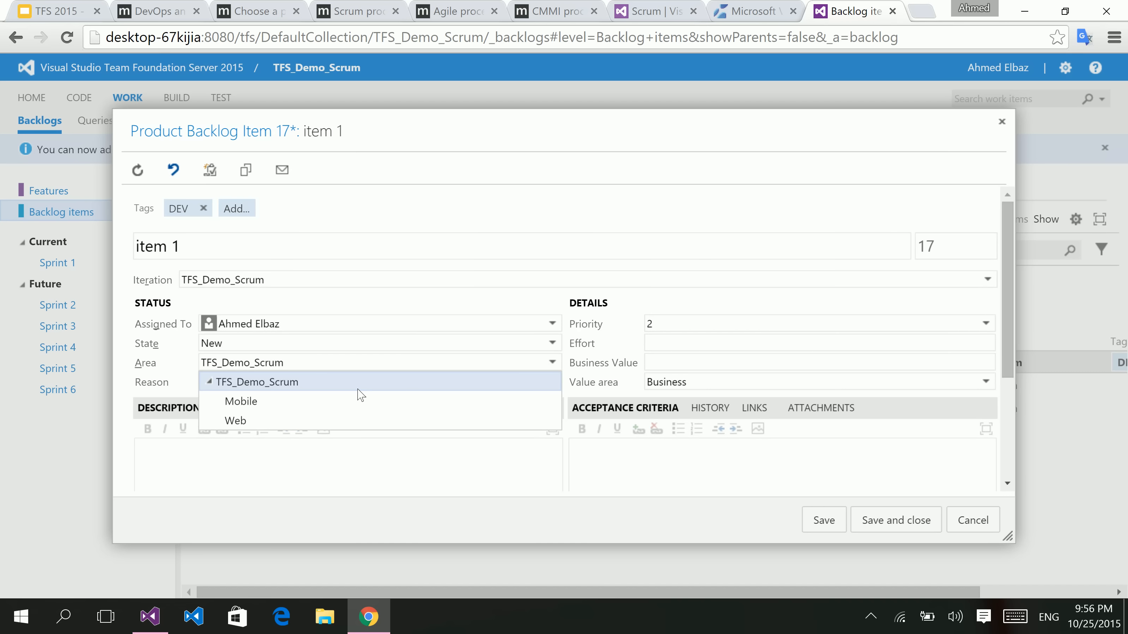
{"action": "left_click", "coordinate": [160, 383]}
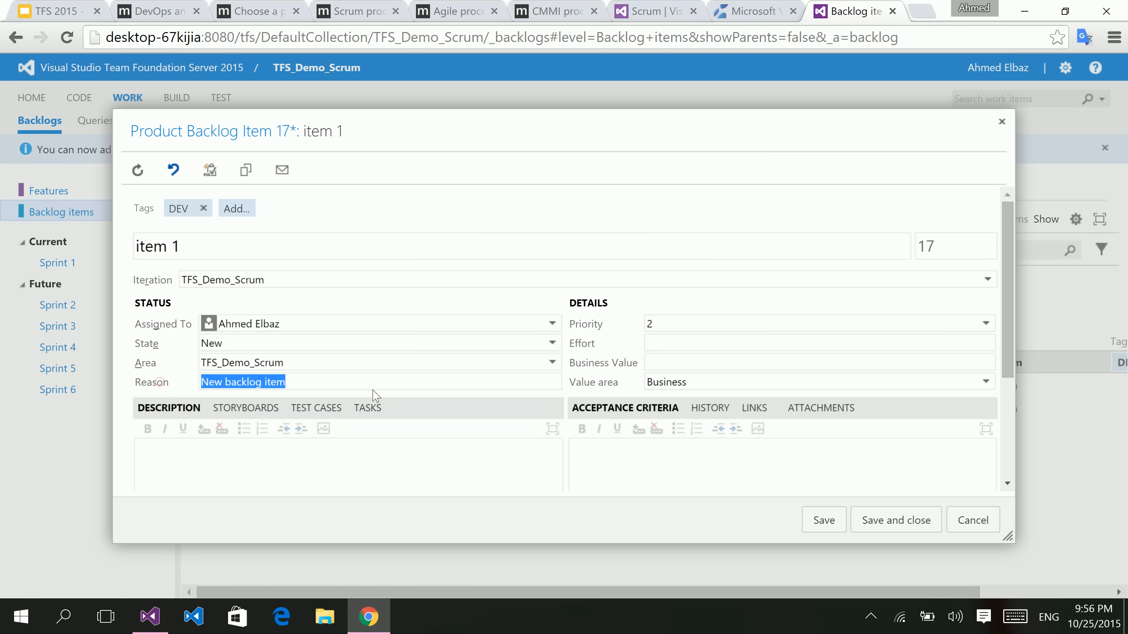
{"action": "left_click", "coordinate": [802, 330]}
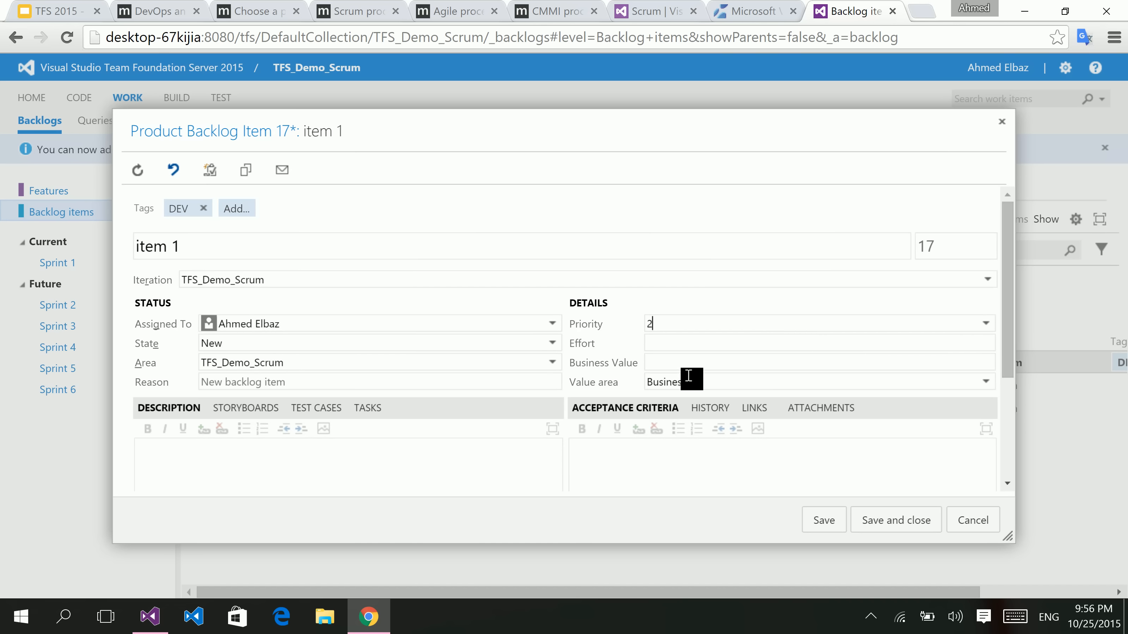
- Set item 1's effort to 10 and business value to 5, and check the value area choices without changing them
{"action": "left_click", "coordinate": [675, 342]}
{"action": "type", "text": "10"}
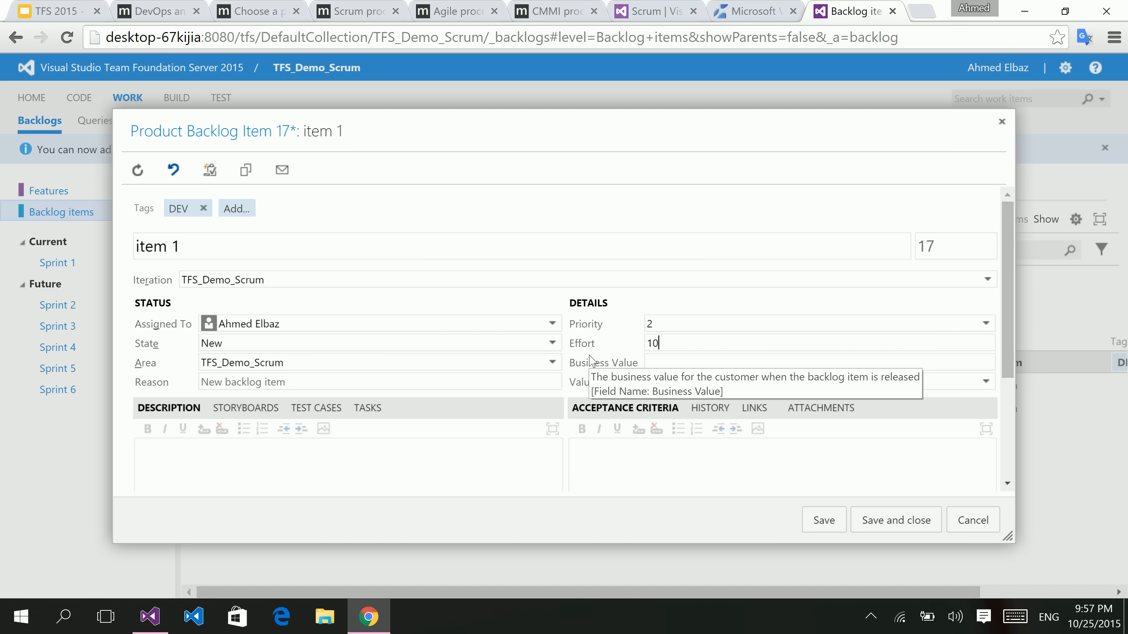
{"action": "left_click", "coordinate": [653, 362]}
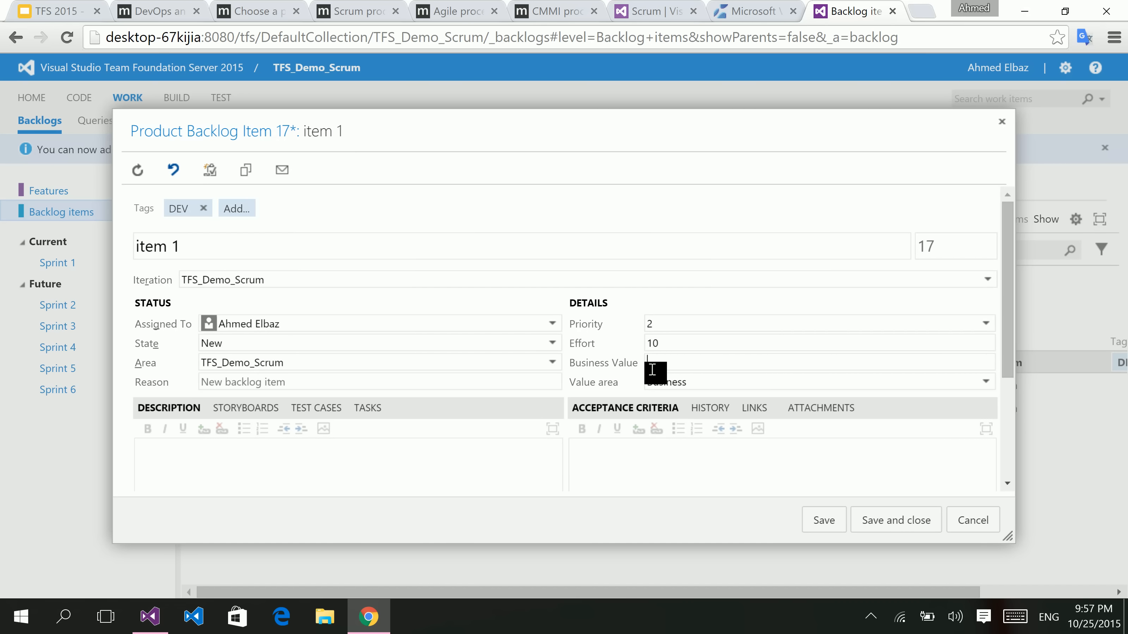
{"action": "type", "text": "5"}
{"action": "left_click", "coordinate": [984, 381]}
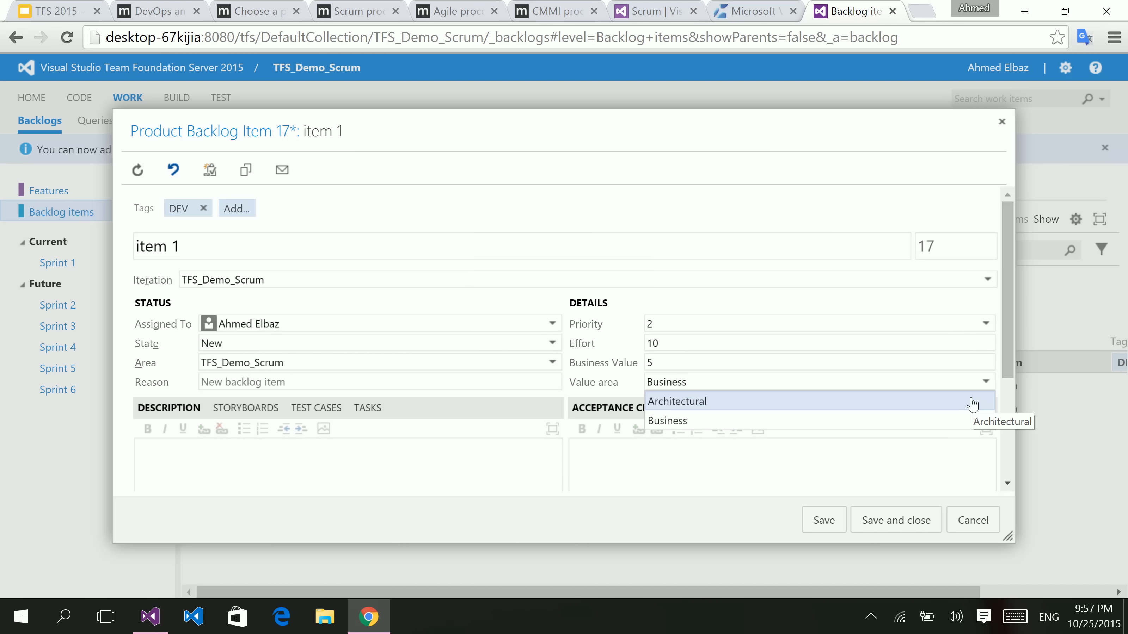
{"action": "left_click", "coordinate": [292, 471]}
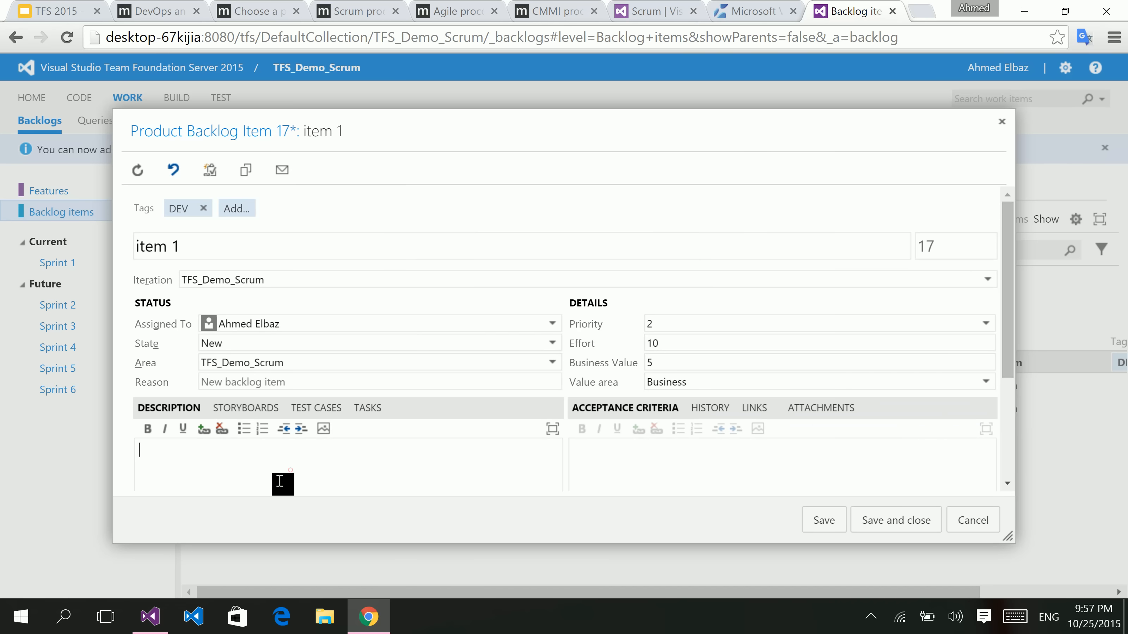
- Enlarge the item 1 form and view its storyboards, test cases, tasks and acceptance criteria sections
{"action": "left_click_drag", "start_coordinate": [1007, 535], "coordinate": [1031, 591]}
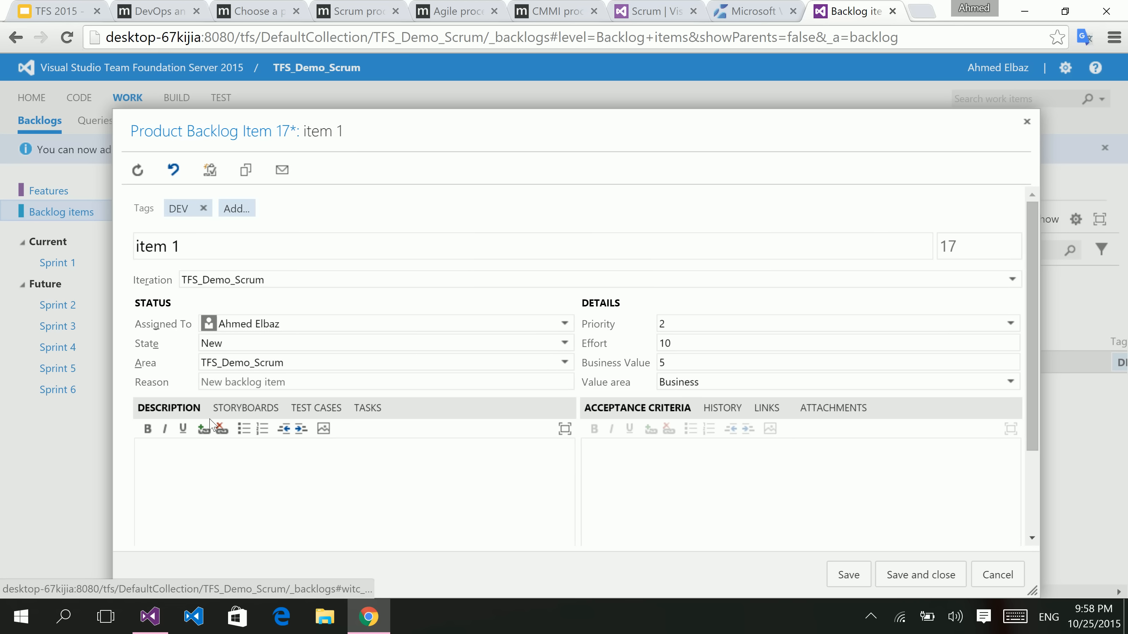
{"action": "left_click", "coordinate": [234, 409]}
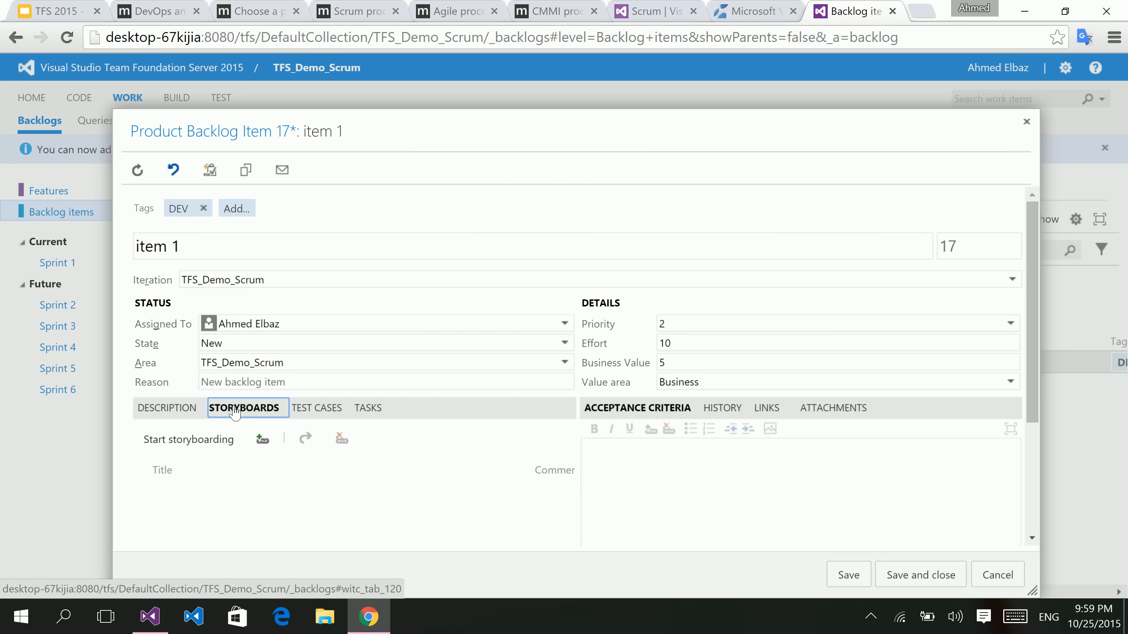
{"action": "left_click", "coordinate": [316, 413]}
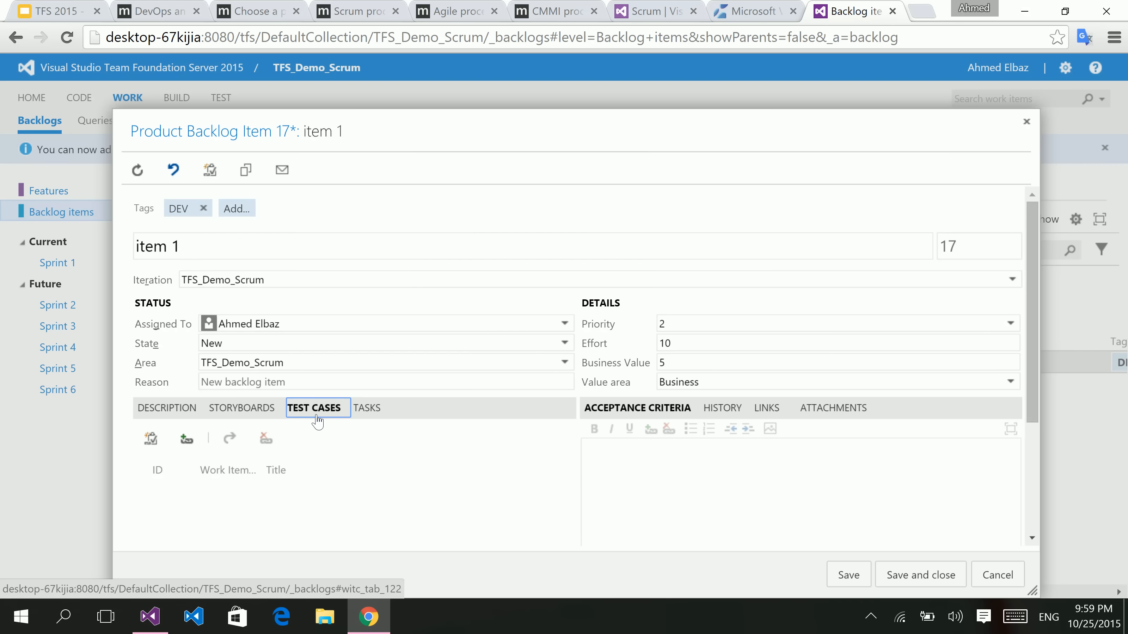
{"action": "left_click", "coordinate": [369, 417]}
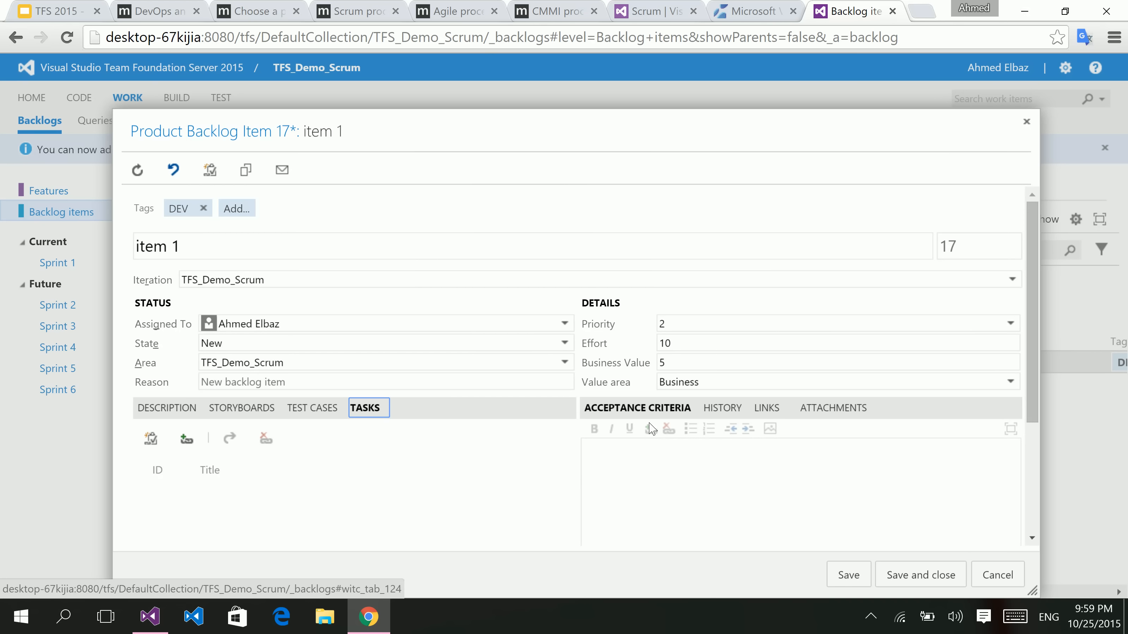
{"action": "left_click", "coordinate": [663, 408]}
{"action": "left_click", "coordinate": [641, 459]}
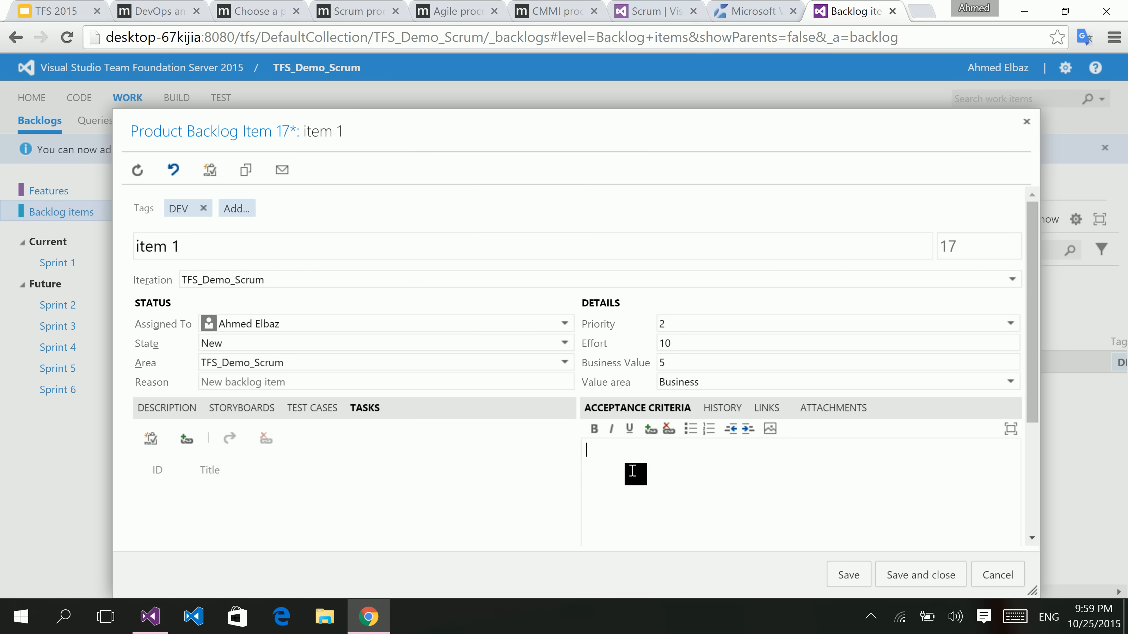
- Examine item 1's history, links and attachments sections, including the form for adding a link, without adding anything
{"action": "left_click_drag", "start_coordinate": [749, 119], "coordinate": [770, 428]}
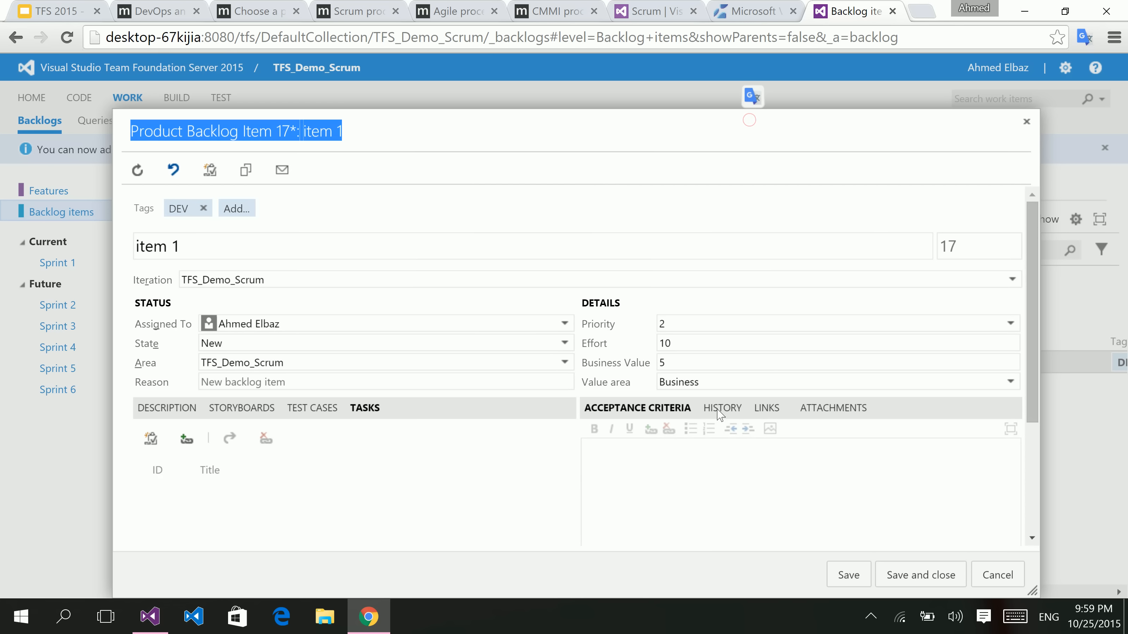
{"action": "left_click", "coordinate": [723, 411]}
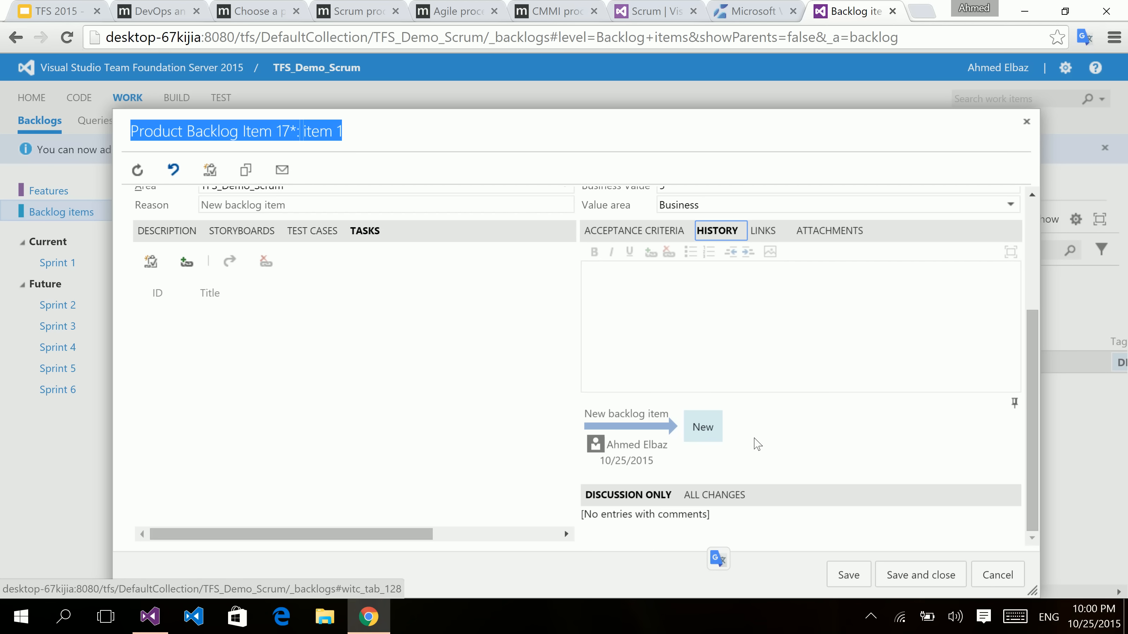
{"action": "left_click", "coordinate": [769, 233]}
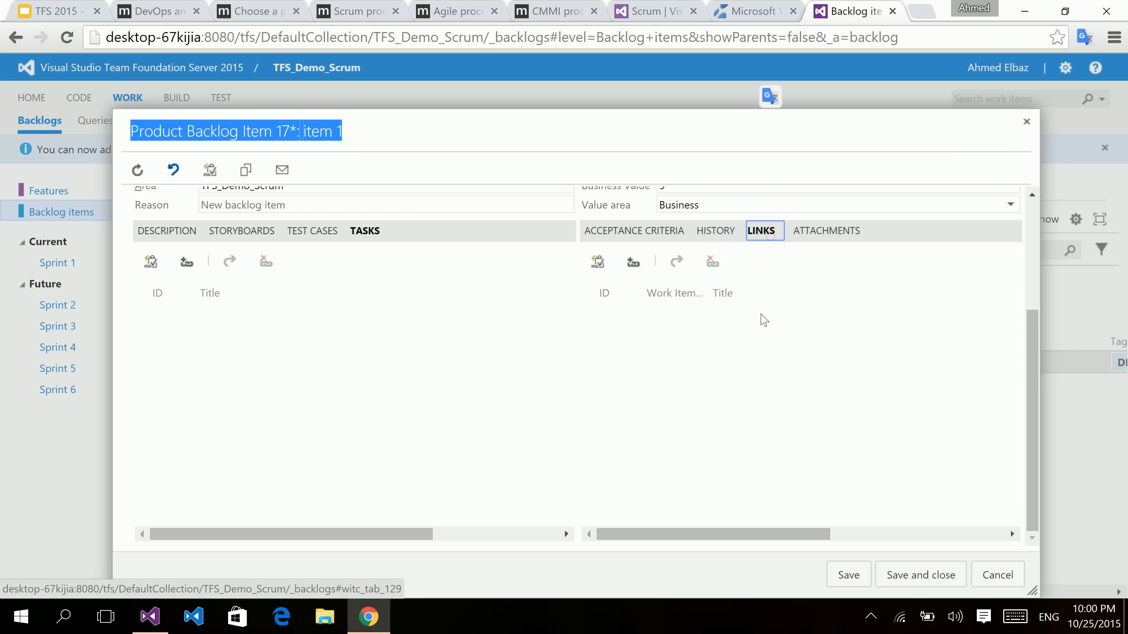
{"action": "scroll", "coordinate": [755, 387], "scroll_direction": "up", "scroll_amount": 2}
{"action": "scroll", "coordinate": [752, 396], "scroll_direction": "up", "scroll_amount": 2}
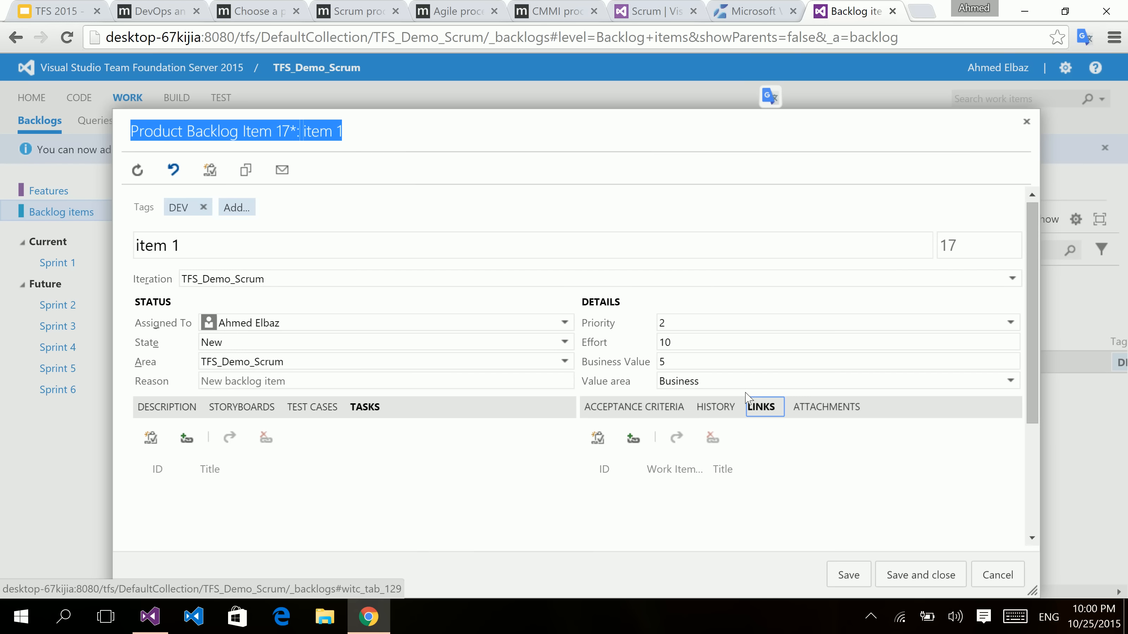
{"action": "left_click", "coordinate": [643, 451]}
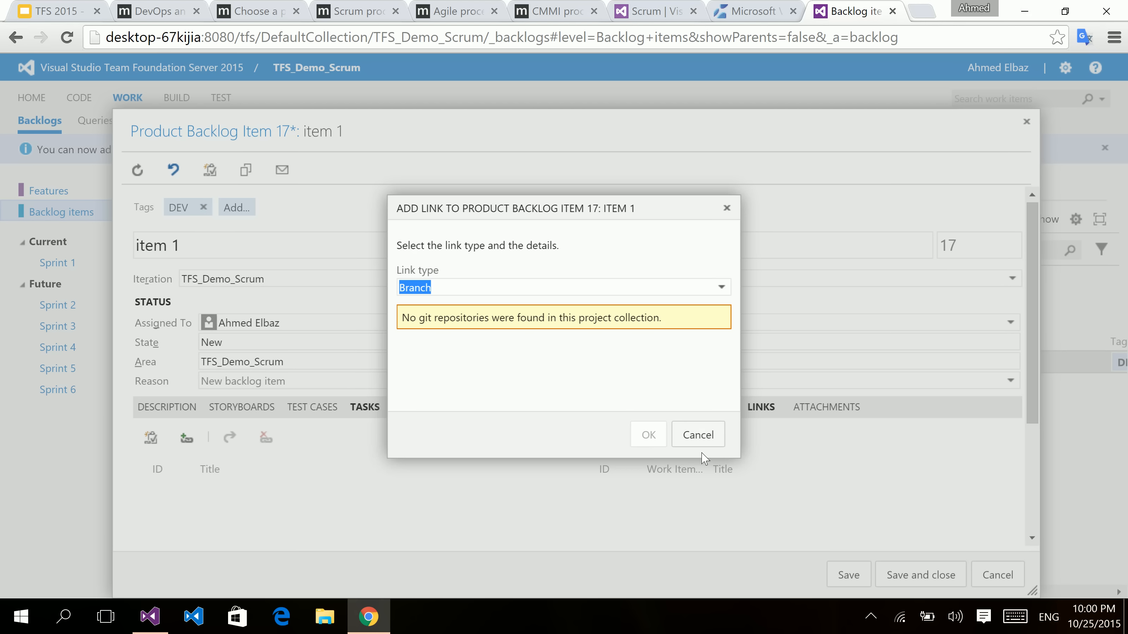
{"action": "left_click", "coordinate": [698, 441]}
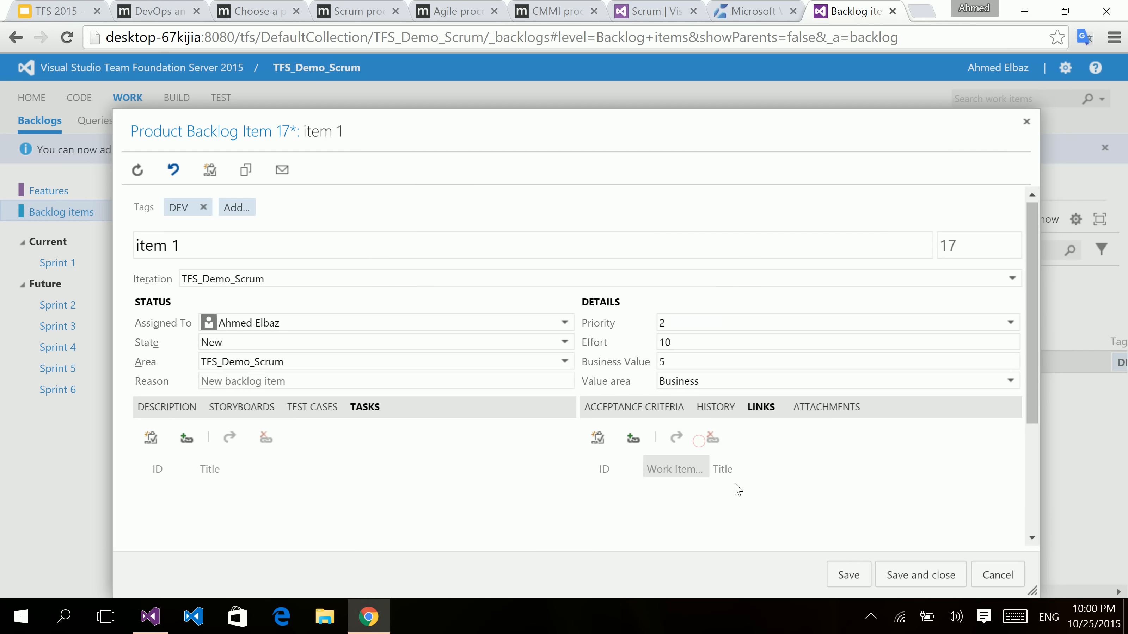
{"action": "left_click", "coordinate": [811, 409]}
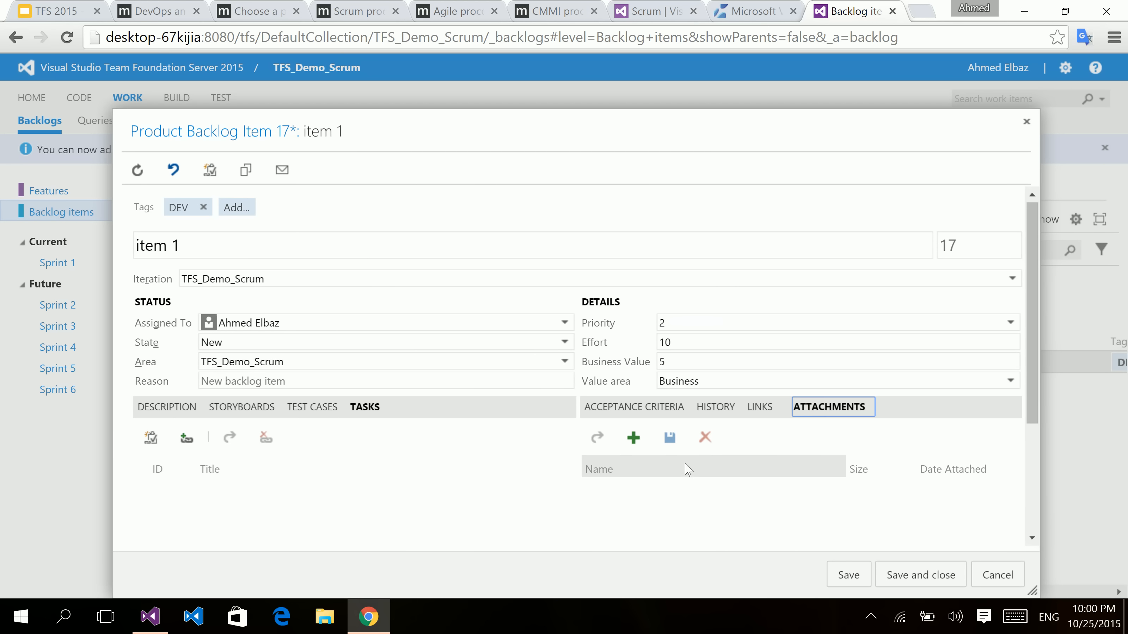
{"action": "scroll", "coordinate": [578, 454], "scroll_direction": "down", "scroll_amount": 4}
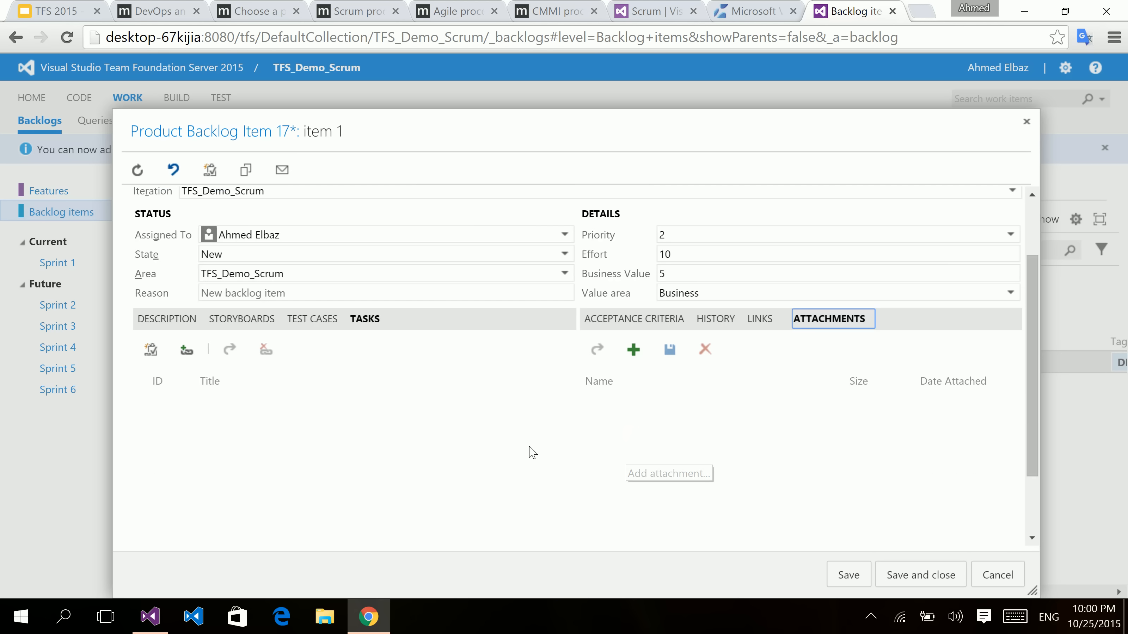
{"action": "scroll", "coordinate": [871, 453], "scroll_direction": "up", "scroll_amount": 4}
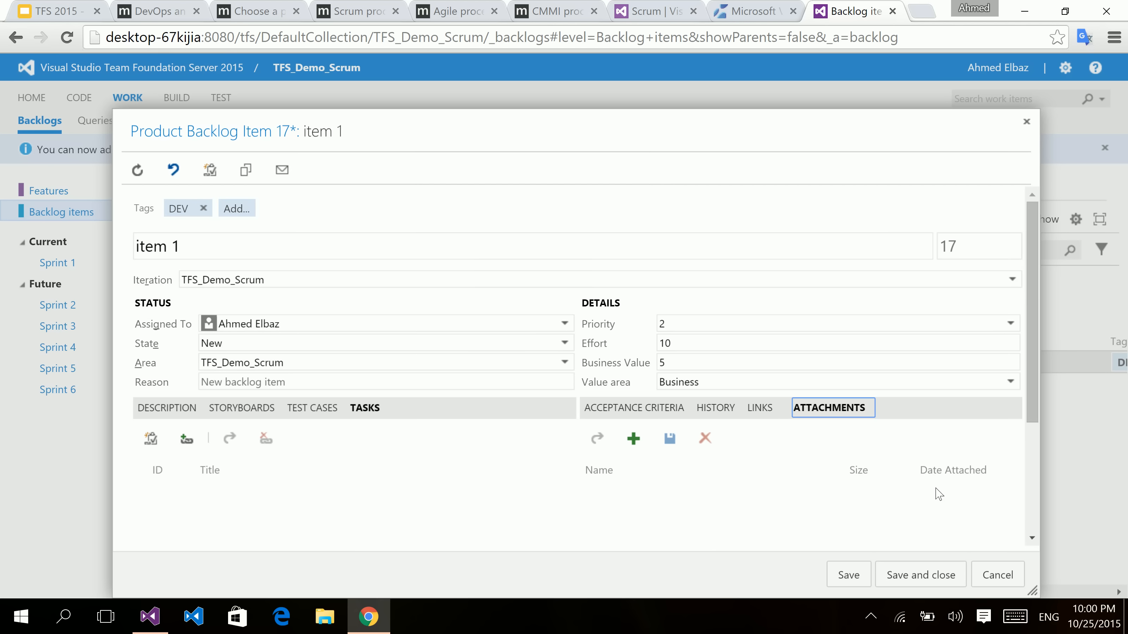
- Save and close item 1, and move item 3 above item 2 in the backlog order
{"action": "left_click", "coordinate": [928, 576]}
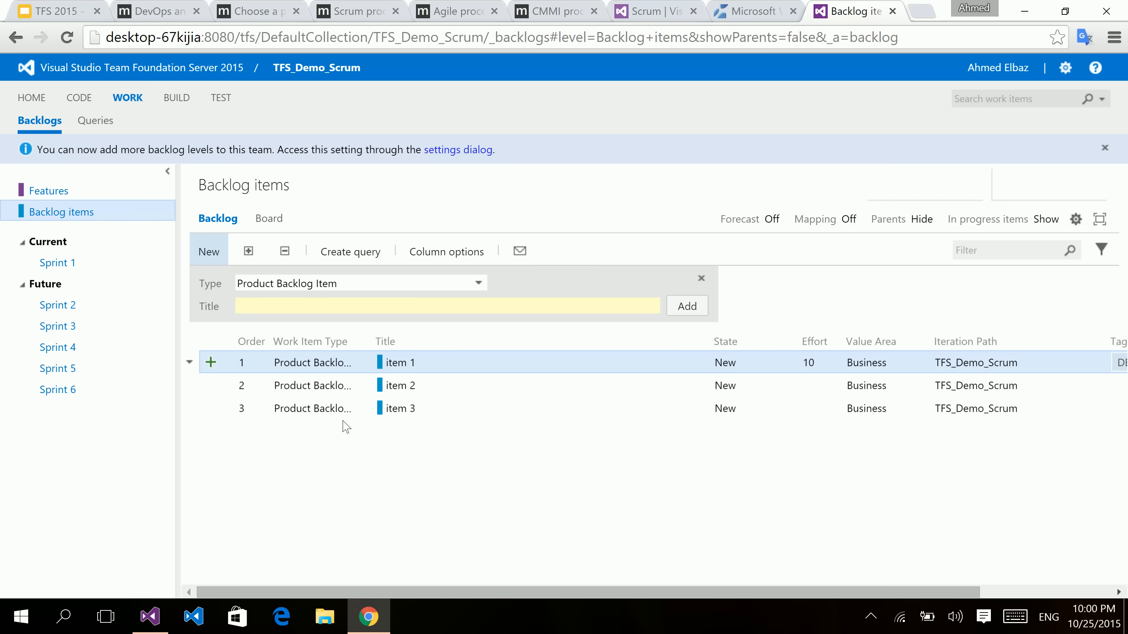
{"action": "left_click", "coordinate": [358, 413]}
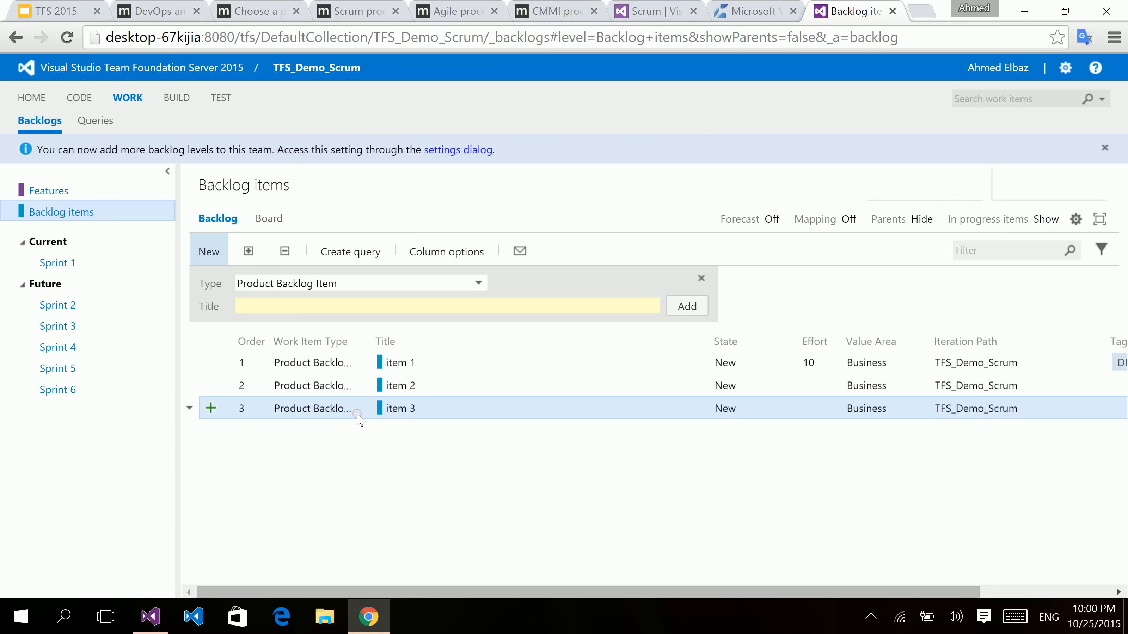
{"action": "left_click_drag", "start_coordinate": [357, 414], "coordinate": [358, 383]}
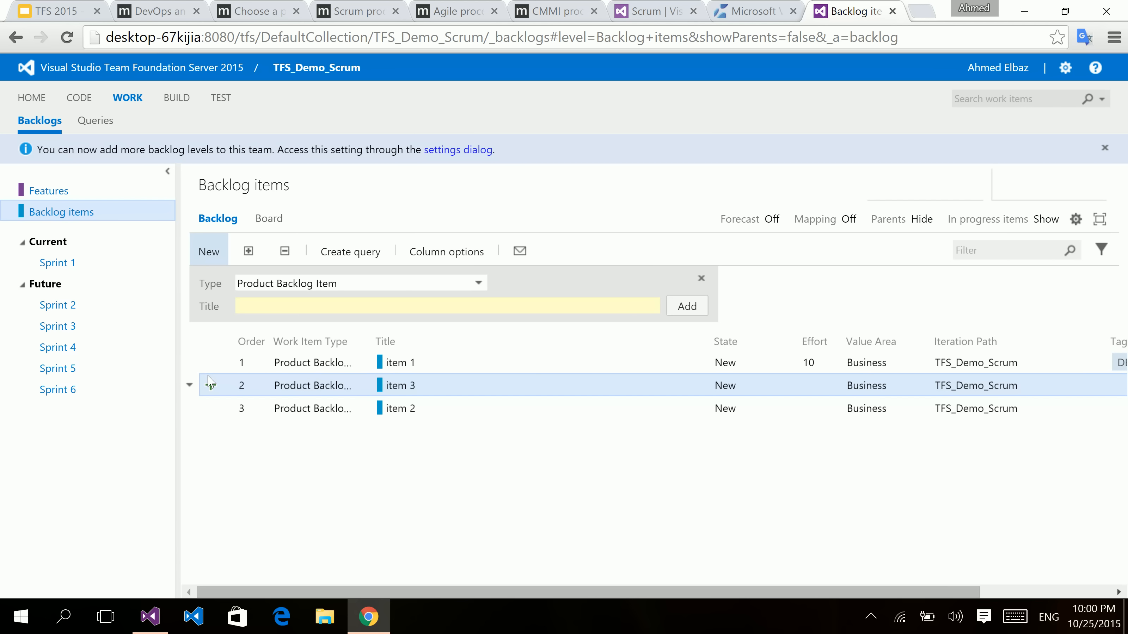
- Add two child tasks titled Task 1 and Task 2 to item 1, saving and closing each
{"action": "left_click", "coordinate": [211, 362]}
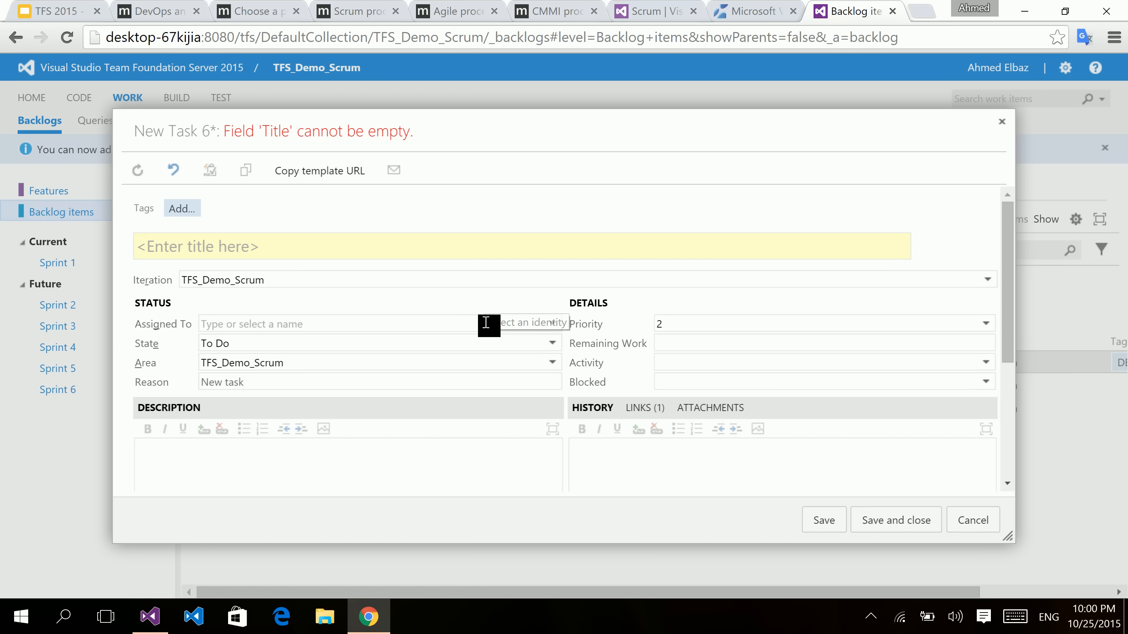
{"action": "type", "text": "Task 1"}
{"action": "scroll", "coordinate": [549, 373], "scroll_direction": "down", "scroll_amount": 3}
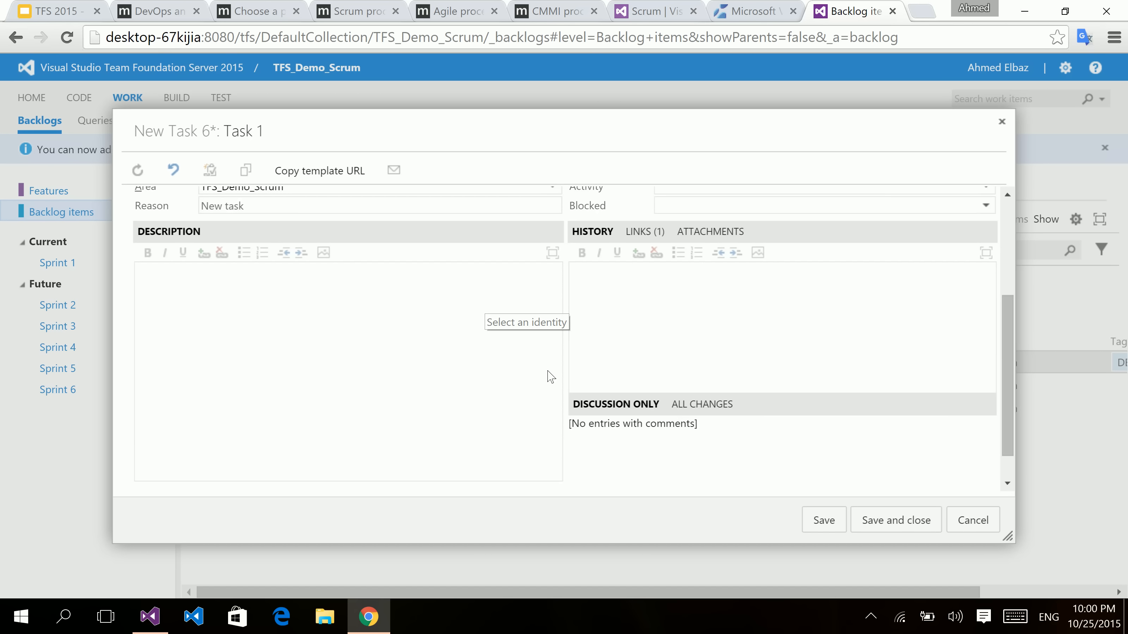
{"action": "left_click", "coordinate": [885, 524]}
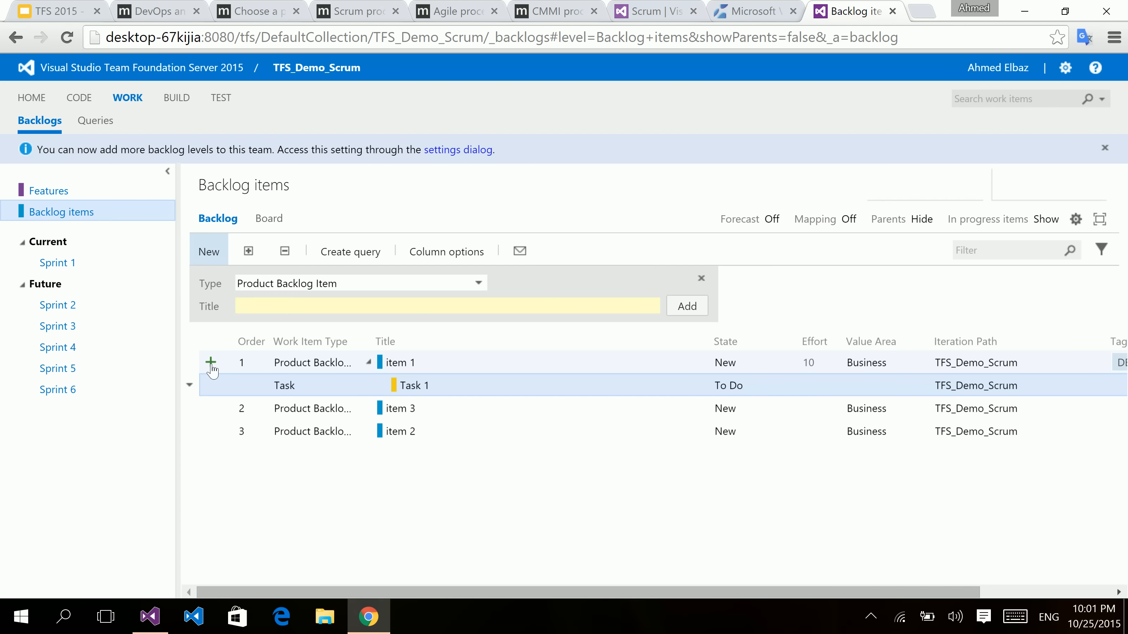
{"action": "left_click", "coordinate": [211, 362]}
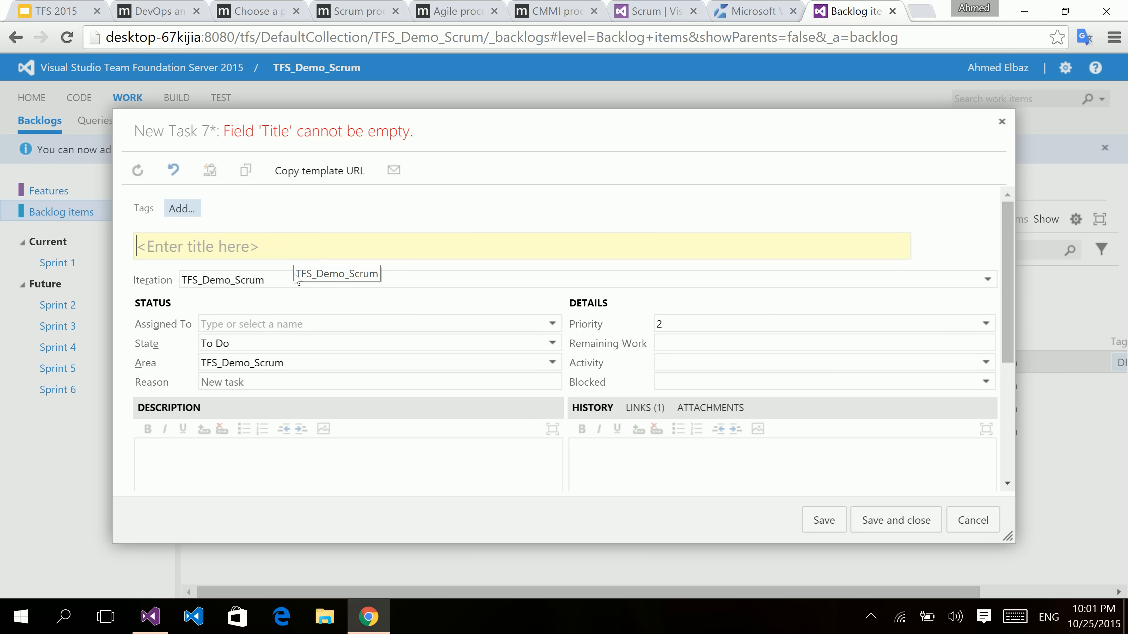
{"action": "type", "text": "Task 2"}
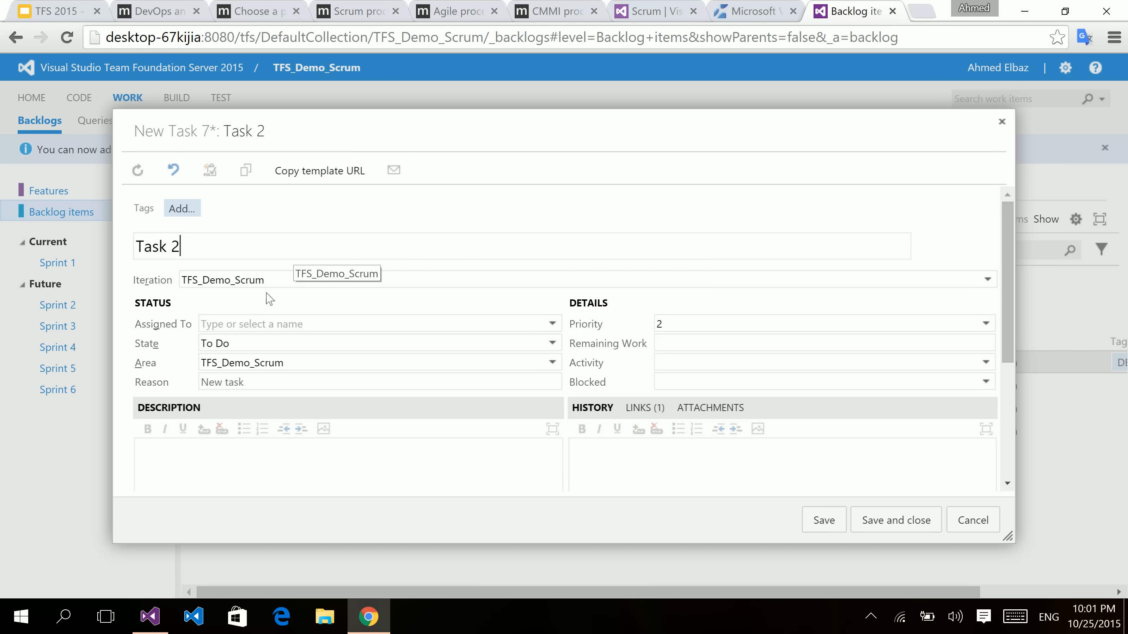
{"action": "left_click", "coordinate": [857, 532]}
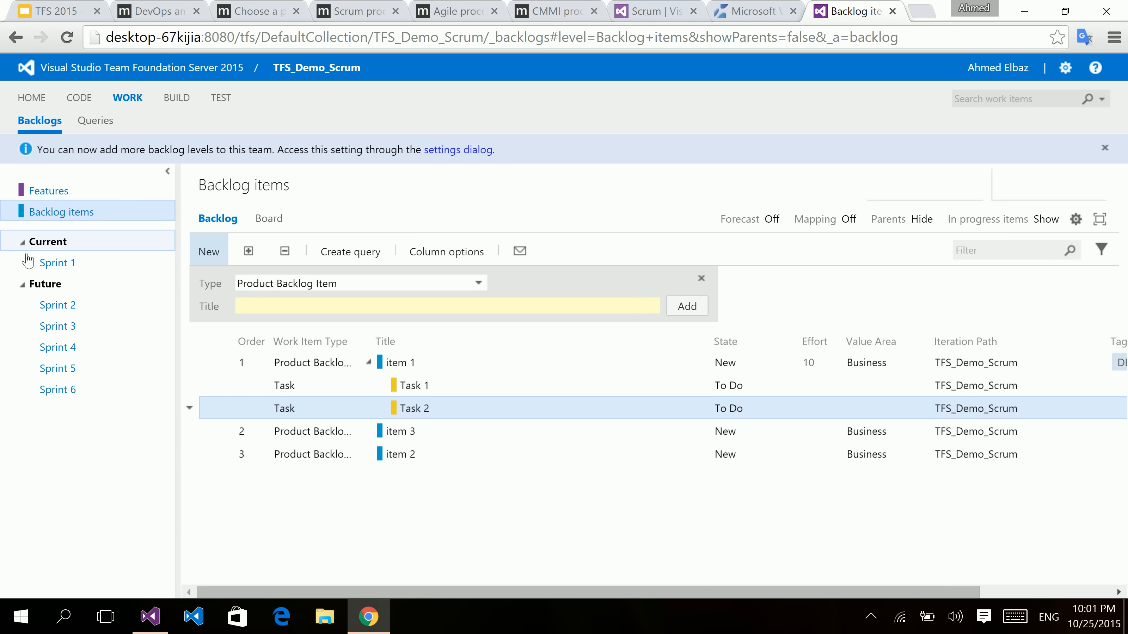
- Add two features titled feature 1 and feature 2 to the Features backlog
{"action": "left_click", "coordinate": [102, 201]}
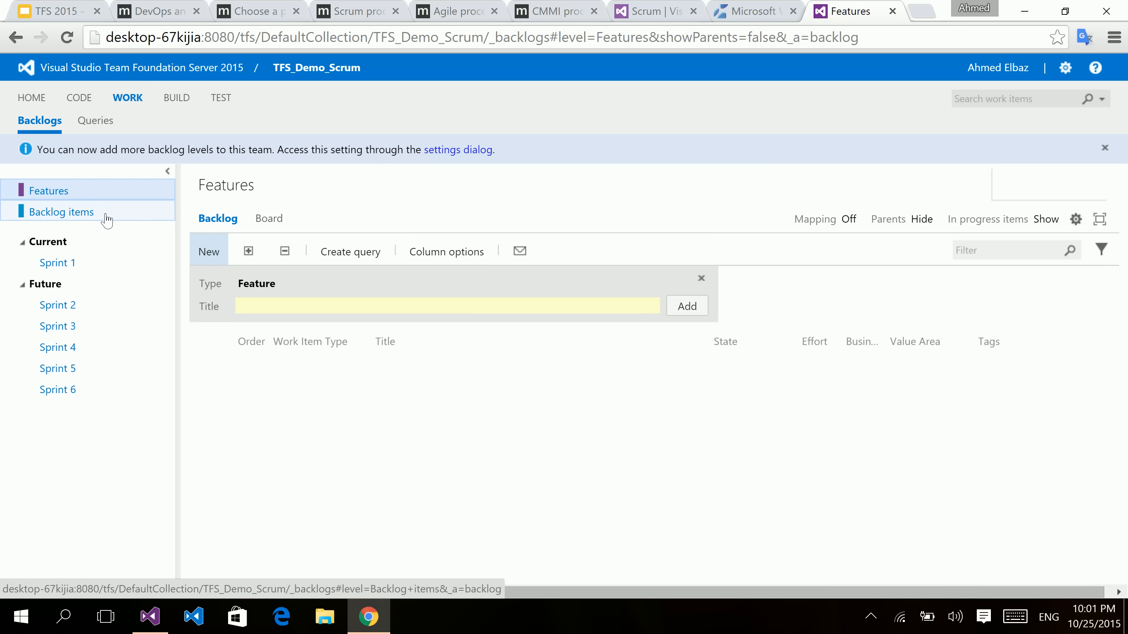
{"action": "left_click", "coordinate": [349, 316]}
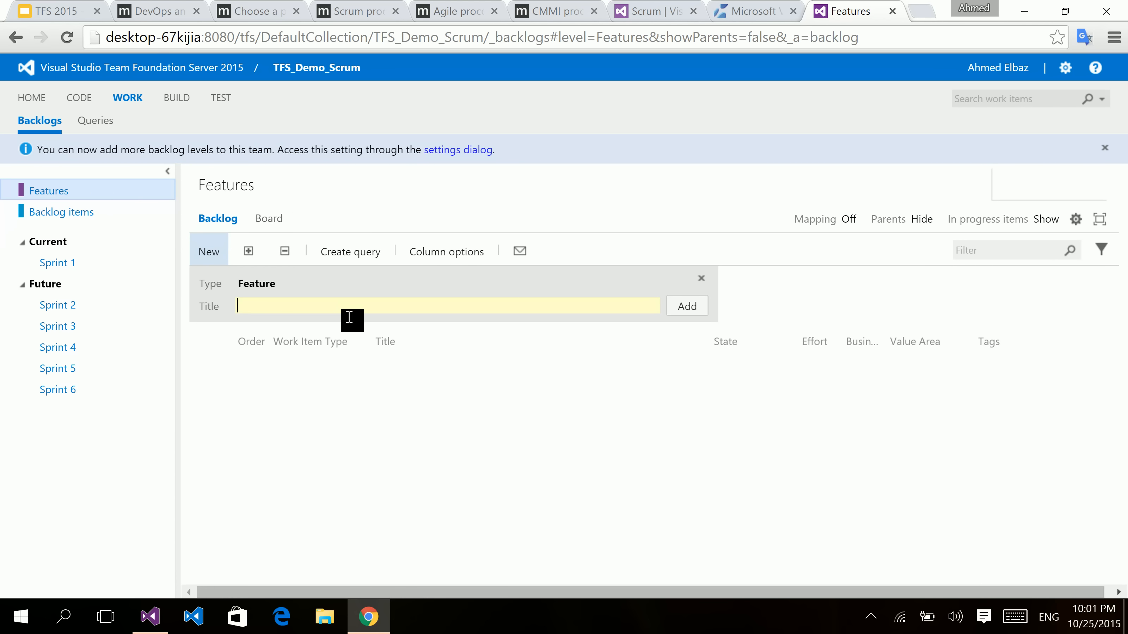
{"action": "type", "text": "feature 1"}
{"action": "key", "text": "Return"}
{"action": "type", "text": "fe"}
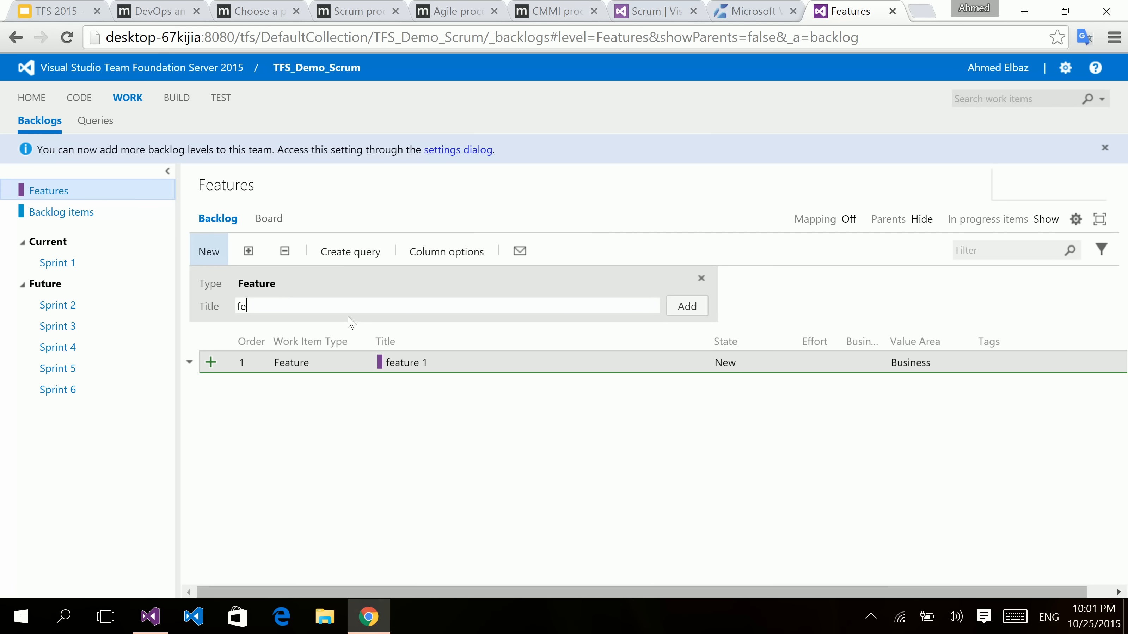
{"action": "type", "text": "ture"}
{"action": "key", "text": "BackSpace"}
{"action": "key", "text": "BackSpace"}
{"action": "key", "text": "BackSpace"}
{"action": "key", "text": "BackSpace"}
{"action": "type", "text": "a"}
{"action": "key", "text": "Return"}
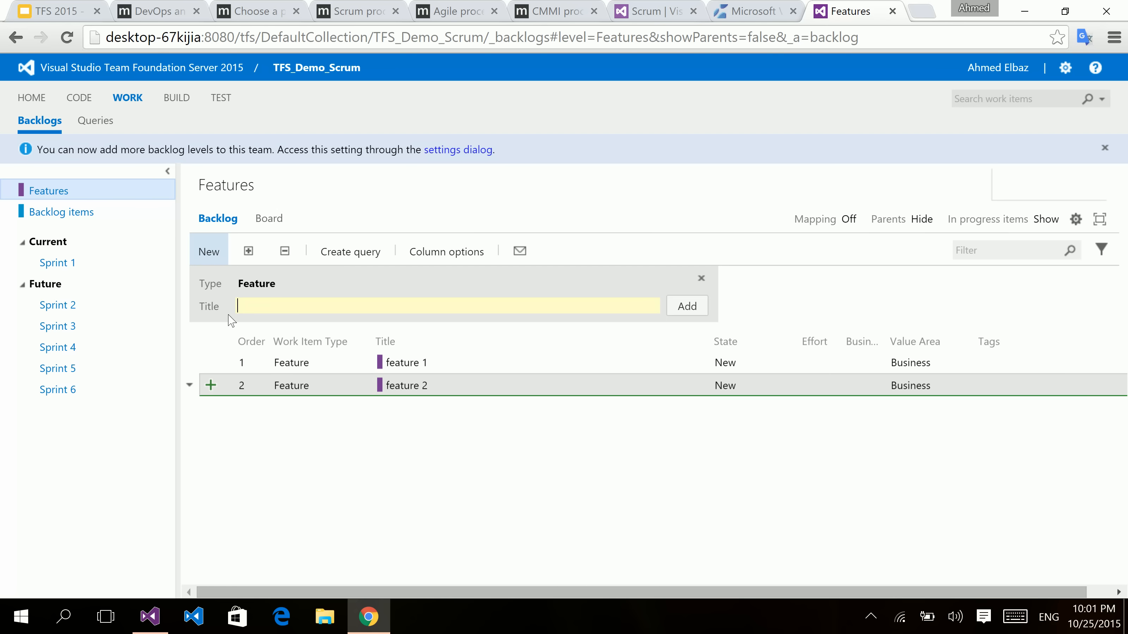
- Turn on mapping and map backlog items item 1 and item 3 together to feature 1
{"action": "left_click", "coordinate": [849, 220]}
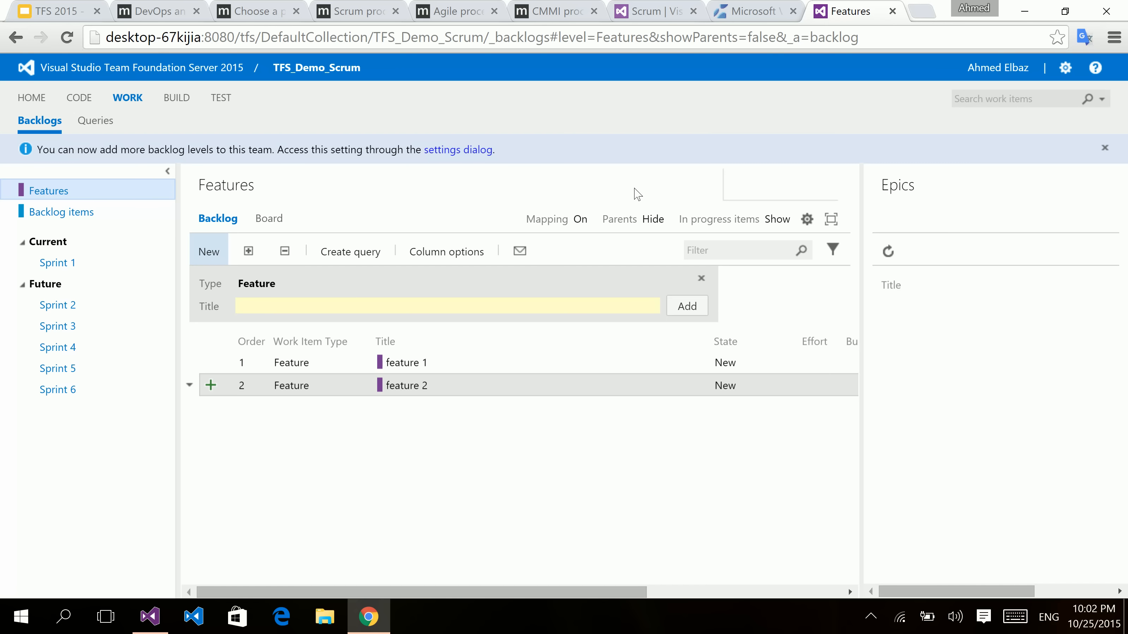
{"action": "left_click", "coordinate": [96, 213]}
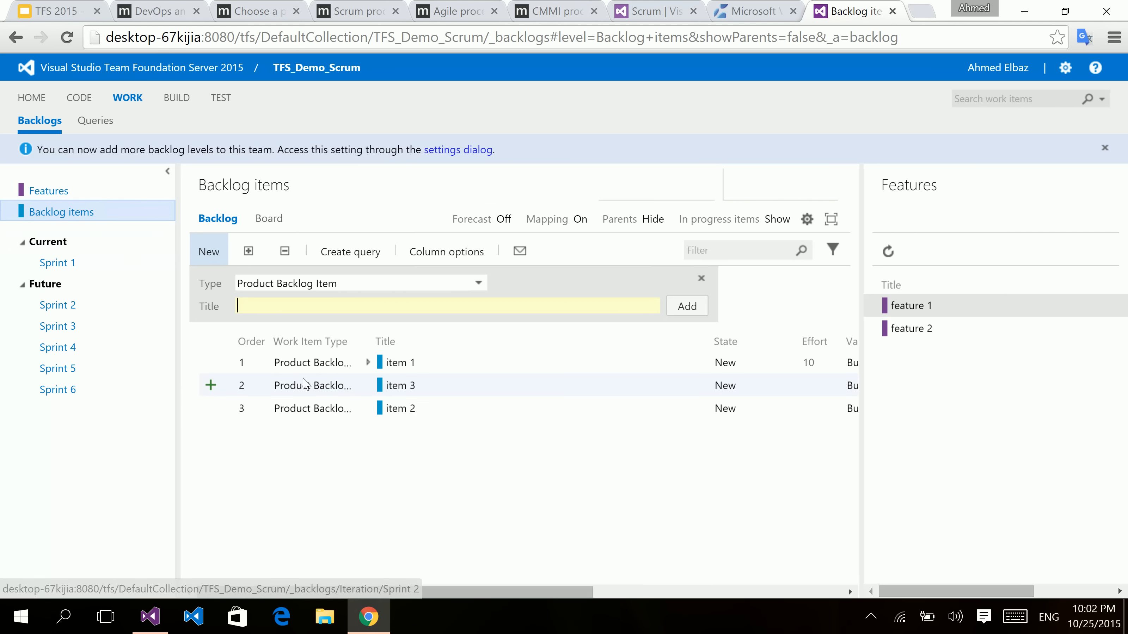
{"action": "left_click", "coordinate": [393, 370]}
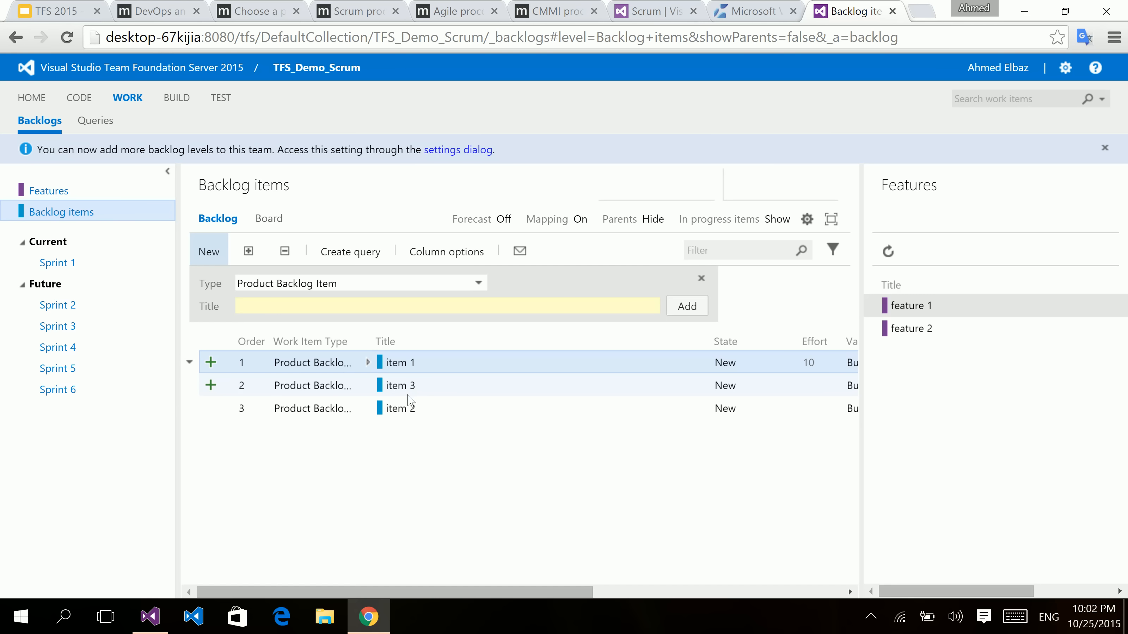
{"action": "left_click", "coordinate": [416, 385], "text": "ctrl"}
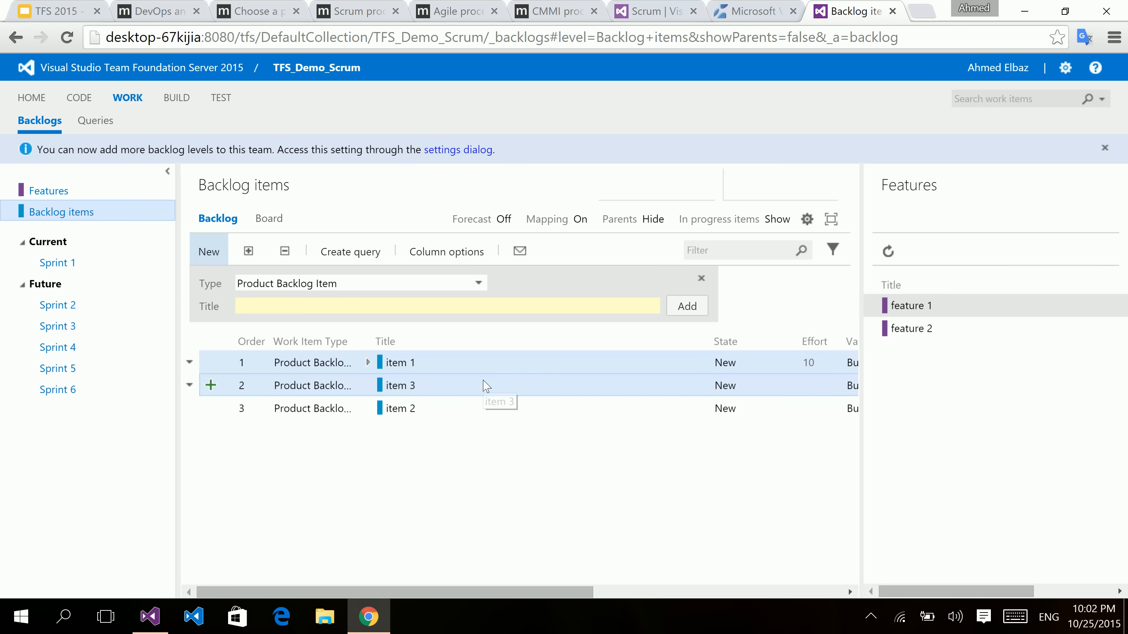
{"action": "left_click_drag", "start_coordinate": [485, 386], "coordinate": [924, 312]}
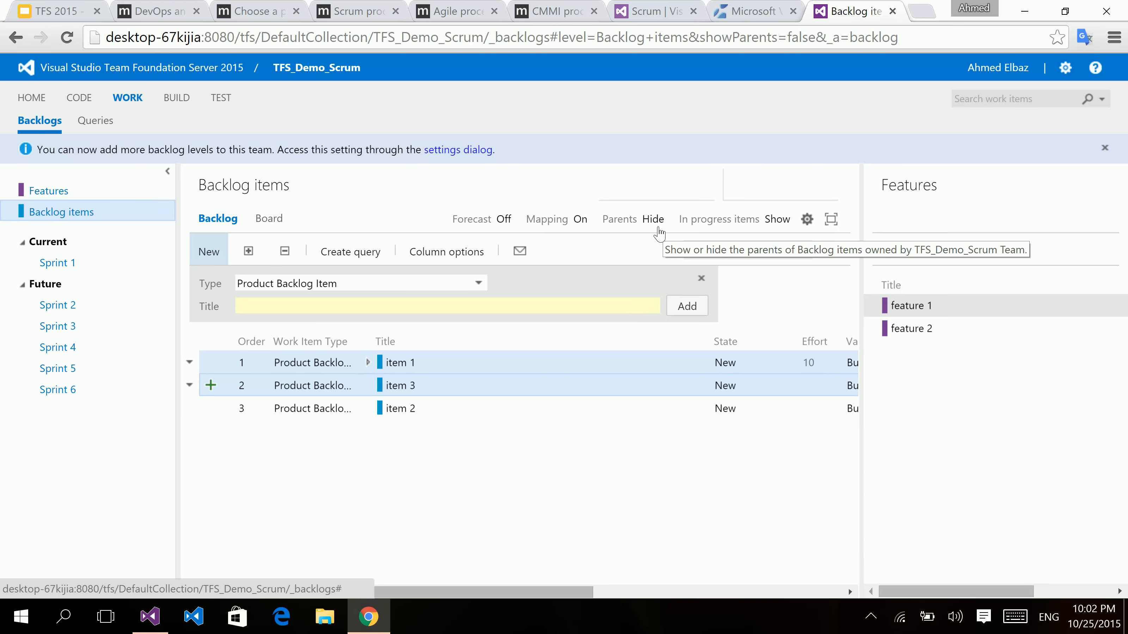
- Show the parents of the backlog items and map the unparented item 2 to feature 2
{"action": "left_click", "coordinate": [656, 222]}
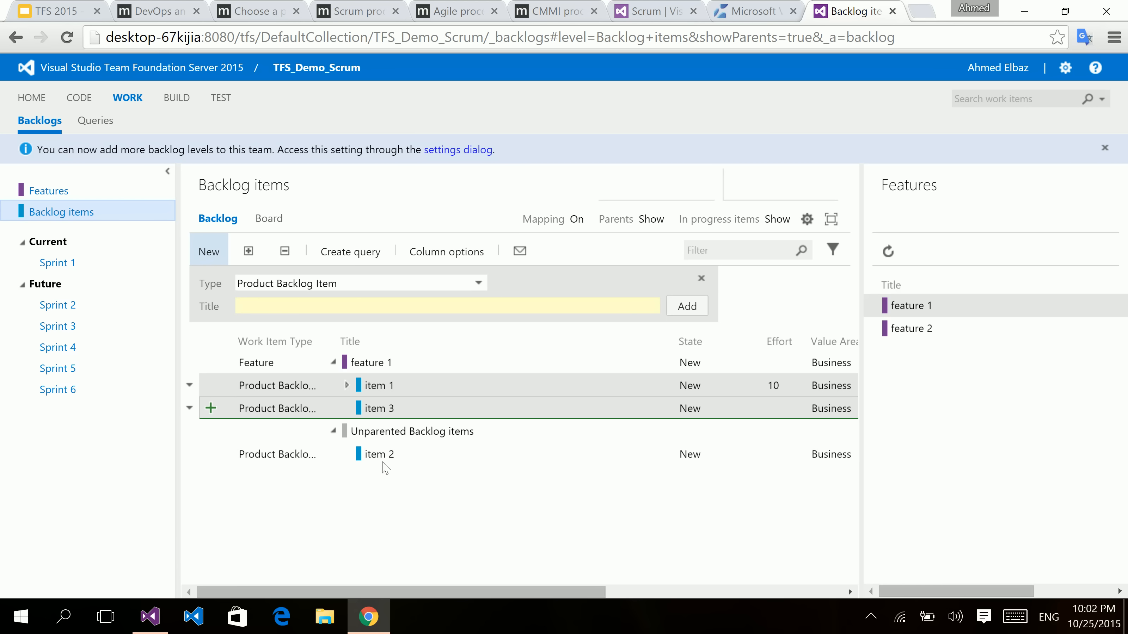
{"action": "left_click_drag", "start_coordinate": [383, 455], "coordinate": [917, 348]}
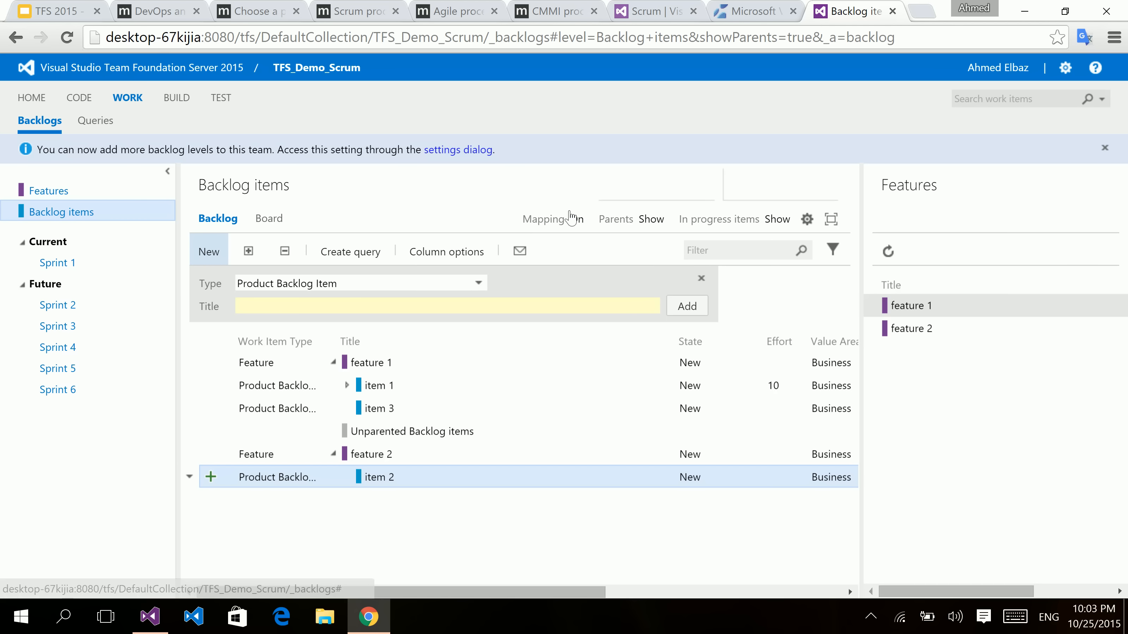
- Enable the Epics backlog navigation level in the team's backlog settings and save the change
{"action": "left_click", "coordinate": [470, 154]}
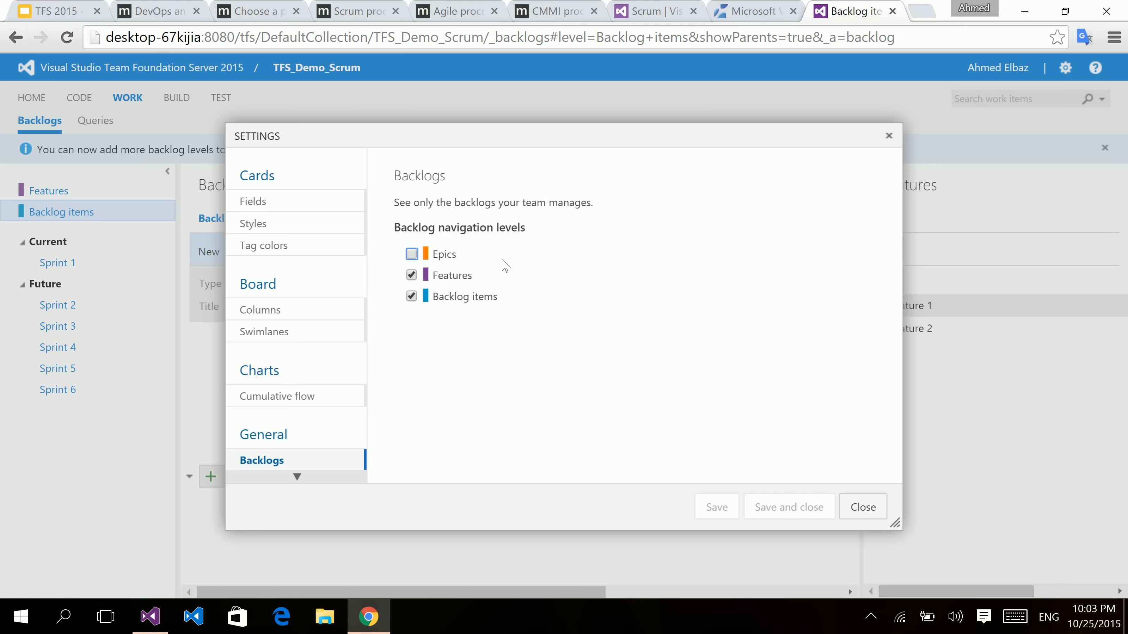
{"action": "left_click", "coordinate": [411, 254]}
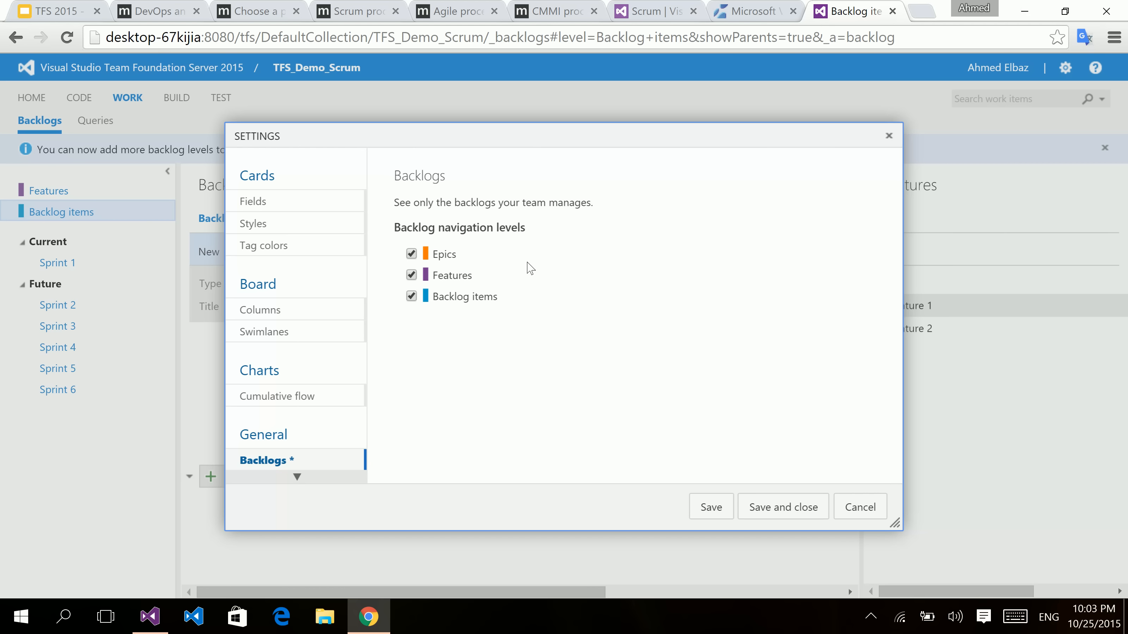
{"action": "left_click", "coordinate": [784, 511]}
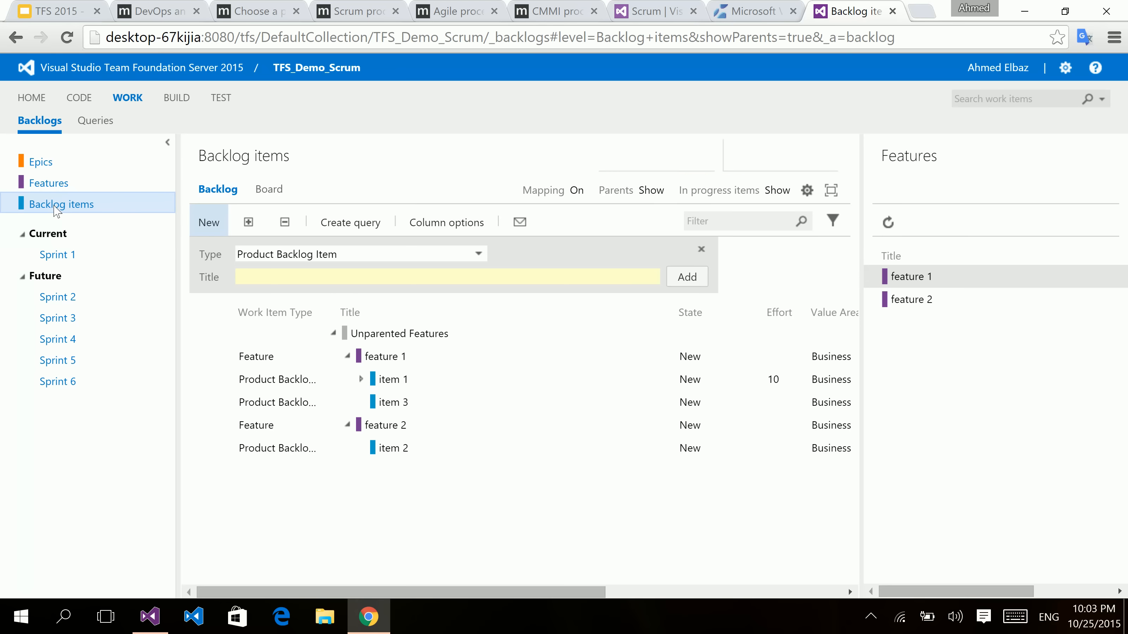
- Add an epic titled epic 1 to the Epics backlog
{"action": "left_click", "coordinate": [52, 166]}
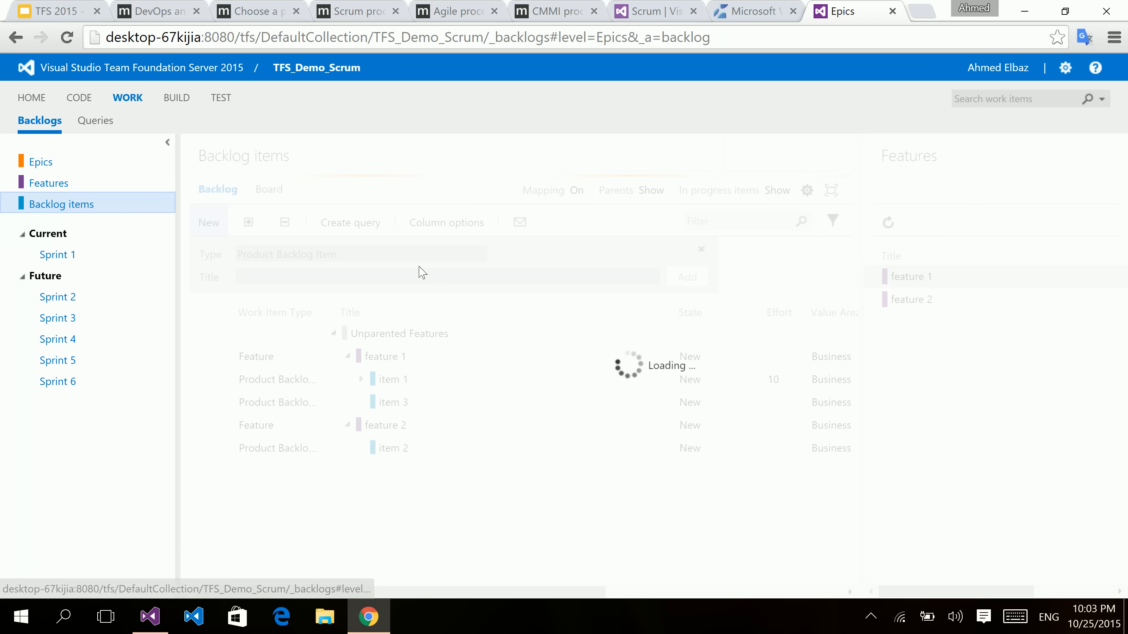
{"action": "type", "text": "epic 1"}
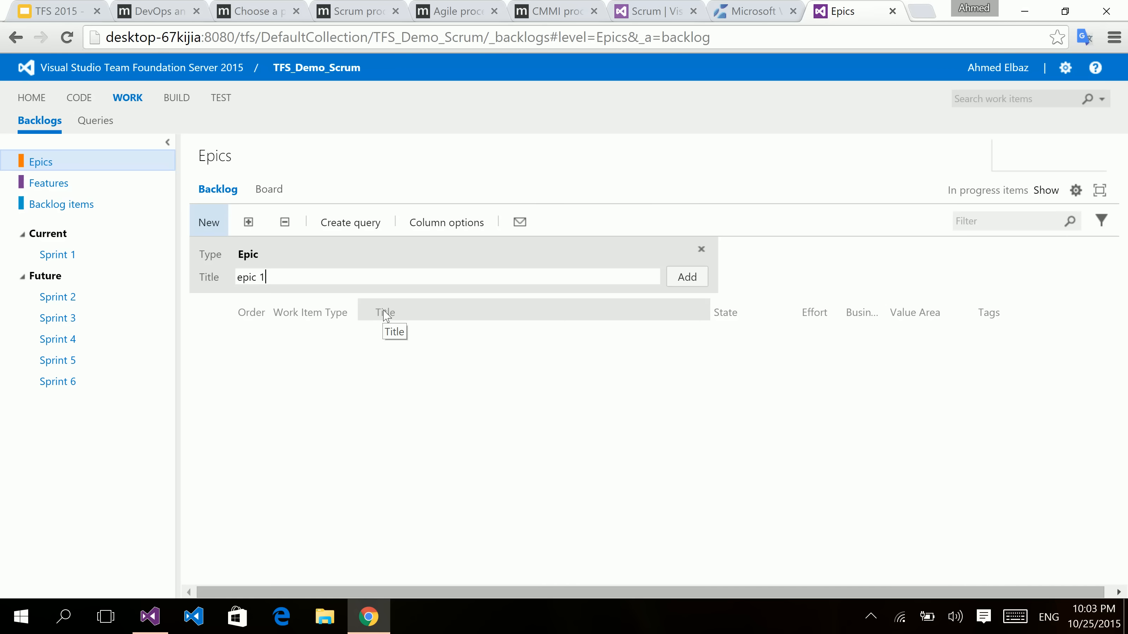
{"action": "key", "text": "Return"}
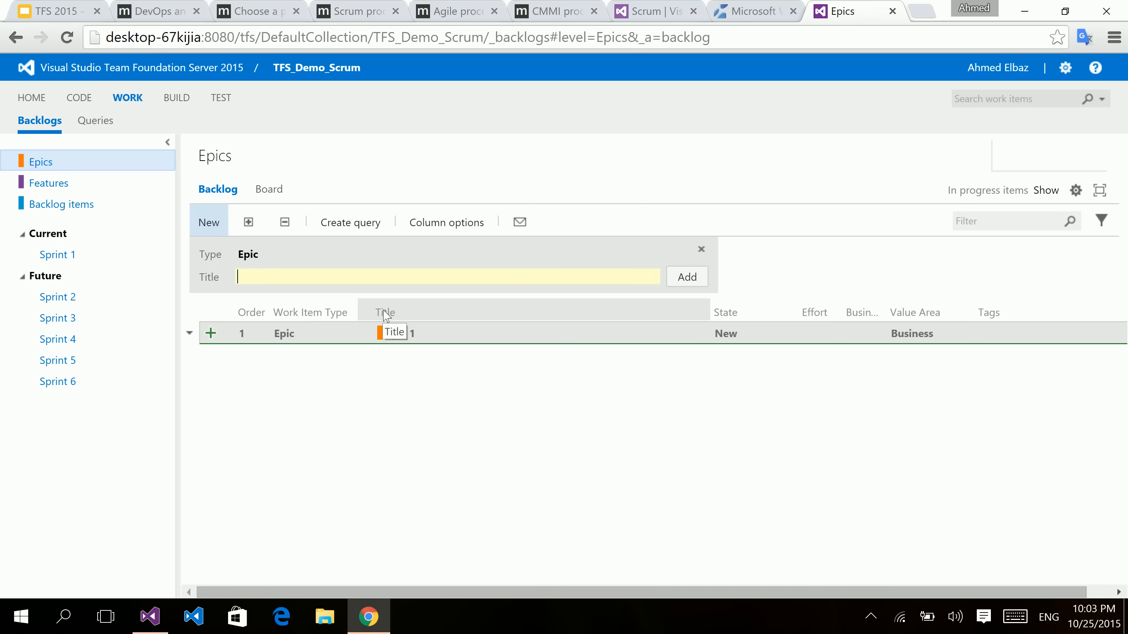
- Add an epic titled epic 2 to the Epics backlog and look at the details of epic 1
{"action": "type", "text": "epic 2"}
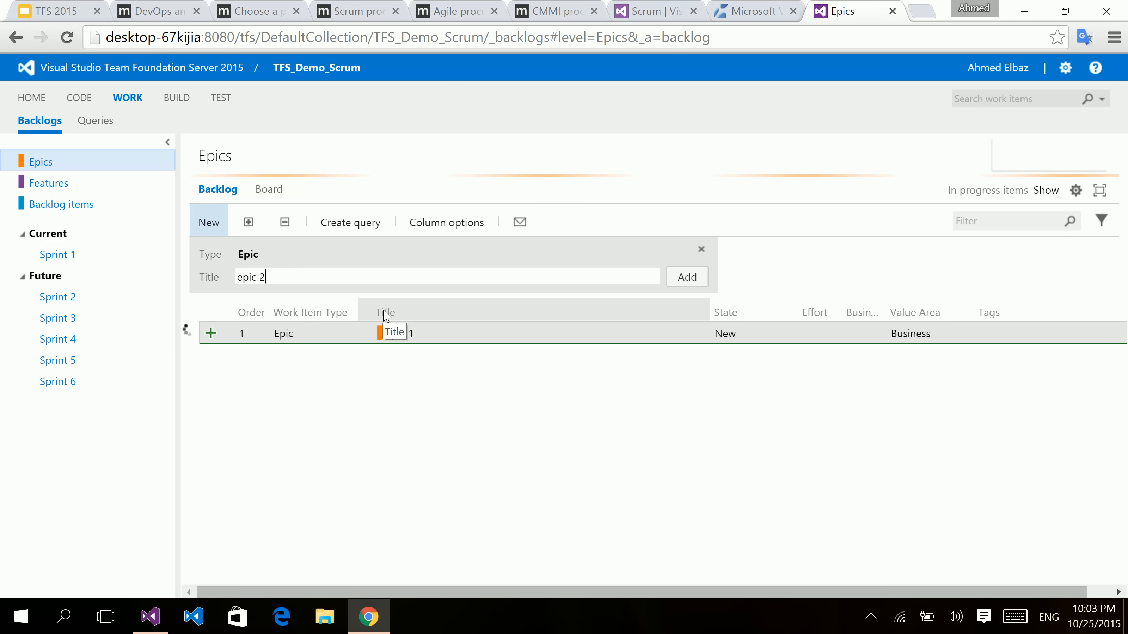
{"action": "key", "text": "Return"}
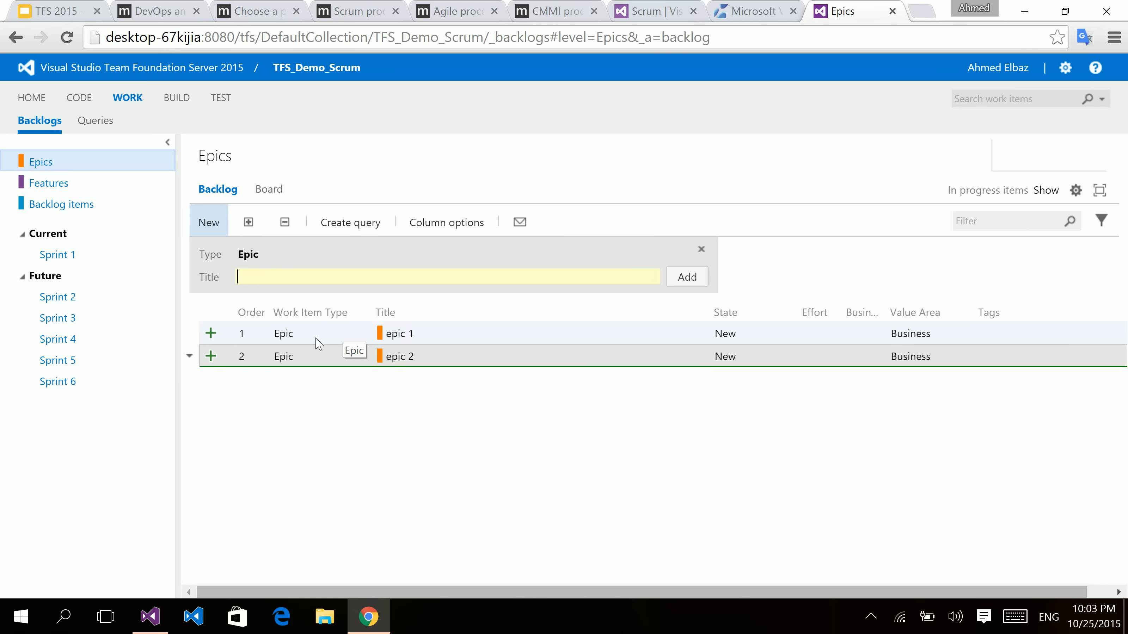
{"action": "double_click", "coordinate": [317, 339]}
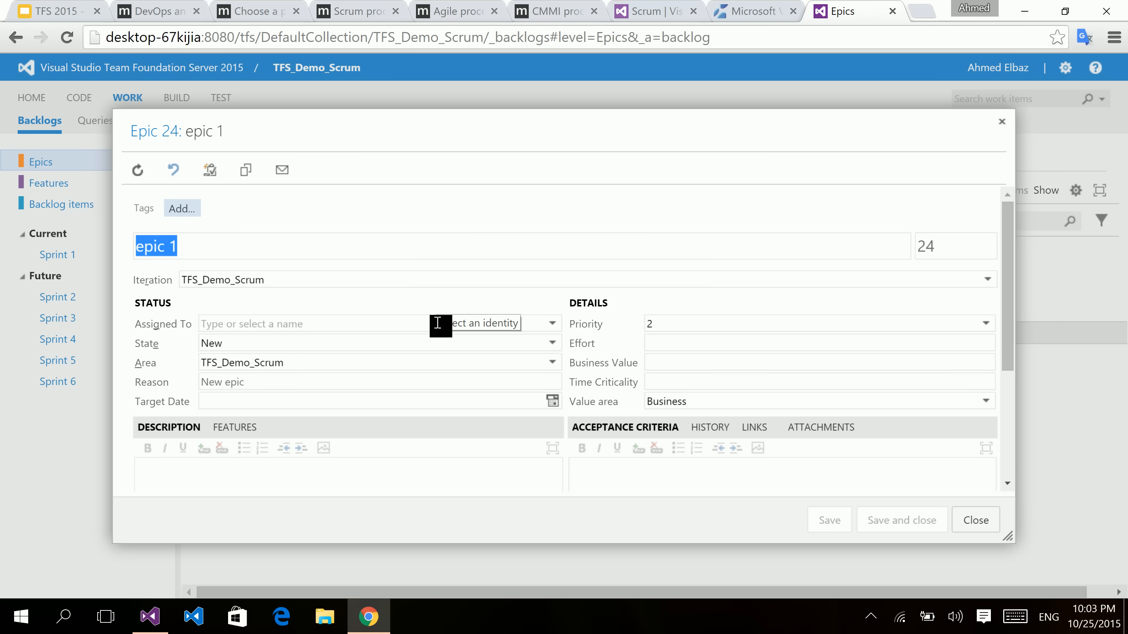
{"action": "key", "text": "Escape"}
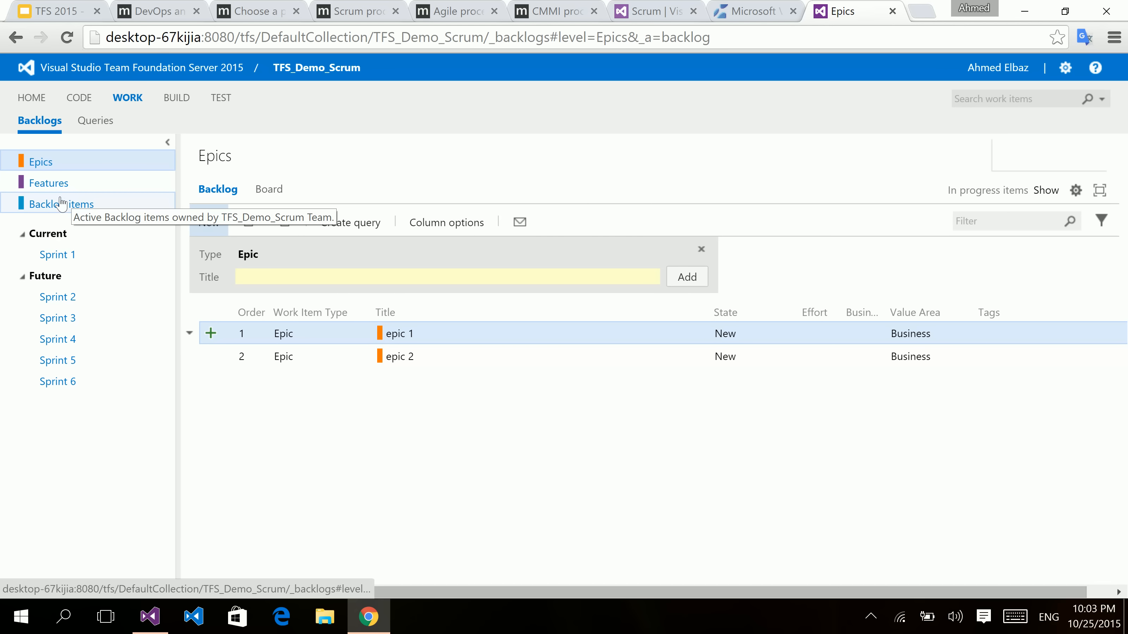
- On the Features backlog, map feature 1 to epic 1 and feature 2 to epic 2
{"action": "left_click", "coordinate": [62, 183]}
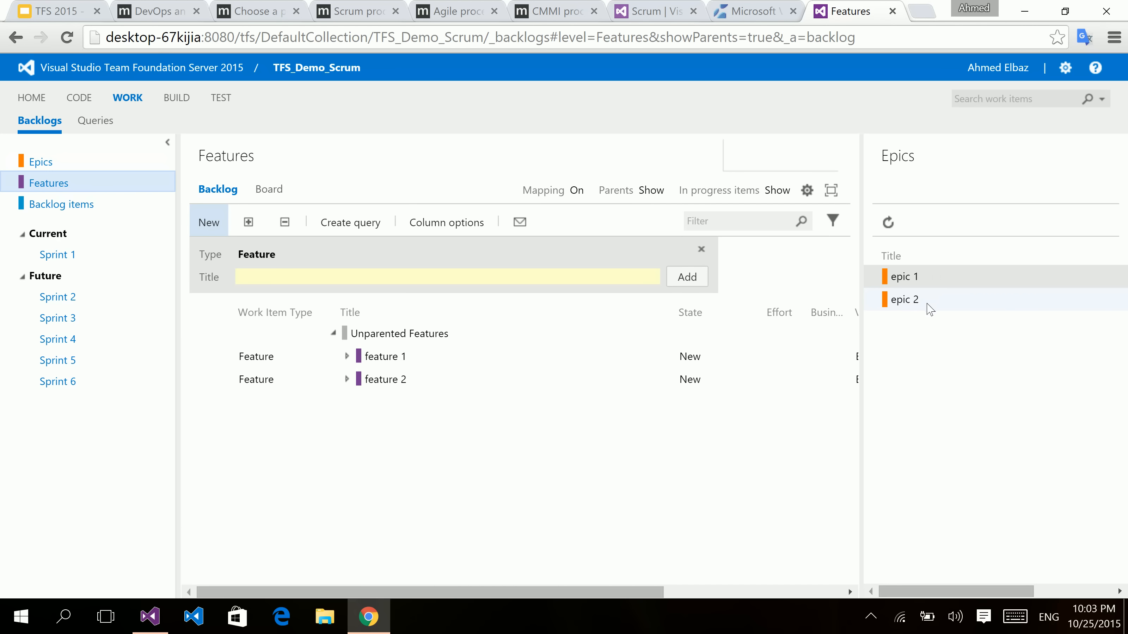
{"action": "left_click_drag", "start_coordinate": [371, 358], "coordinate": [921, 288]}
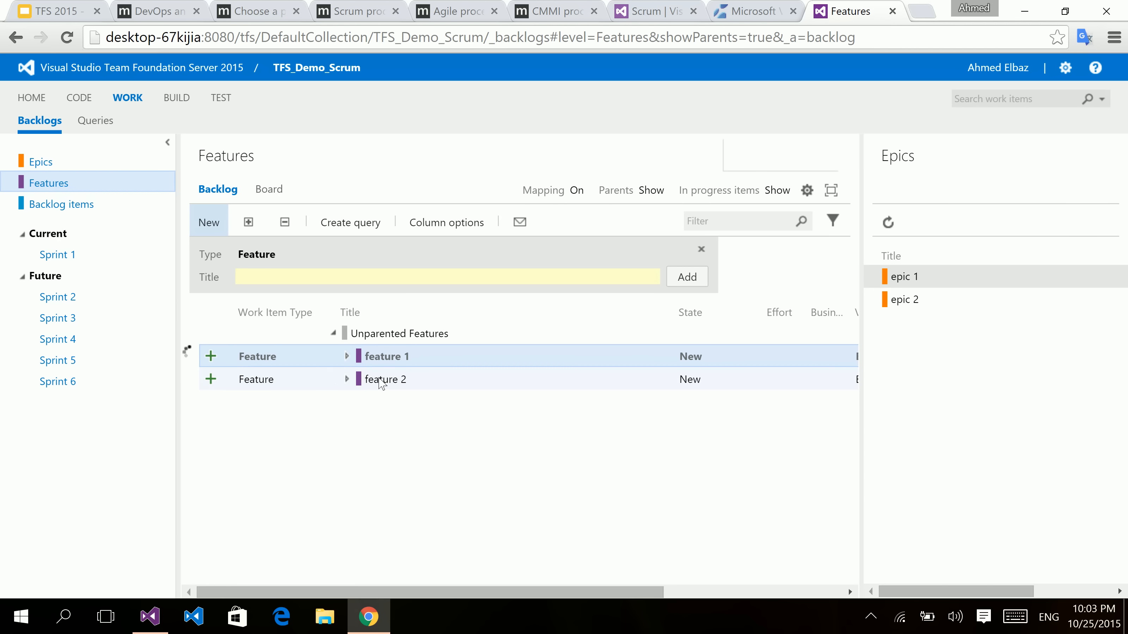
{"action": "left_click_drag", "start_coordinate": [384, 385], "coordinate": [894, 314]}
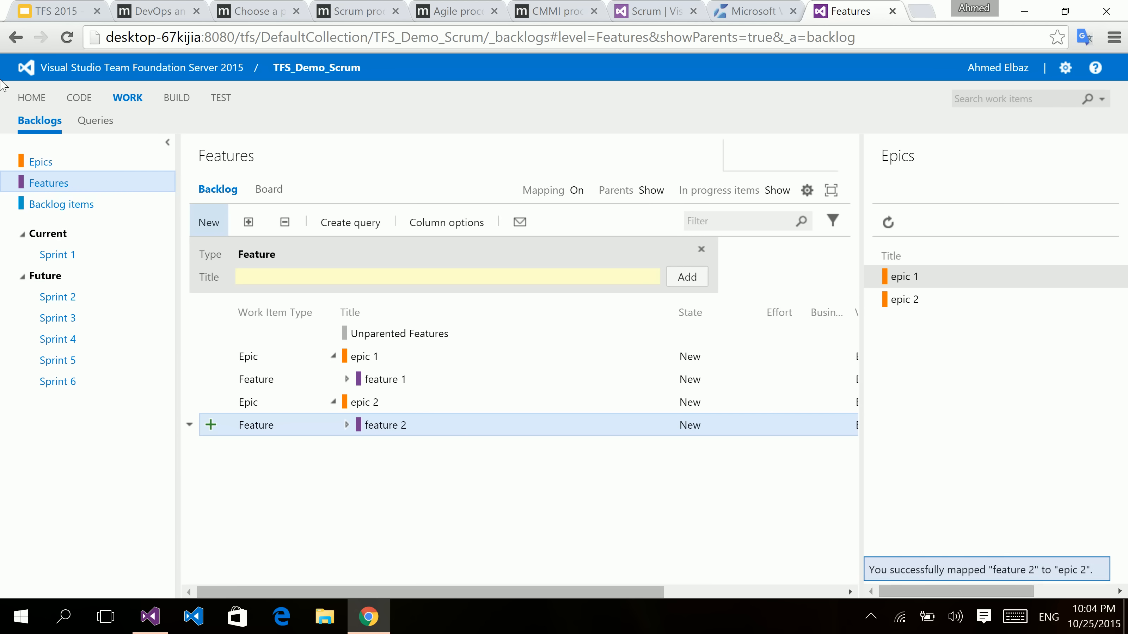
- On the Backlog items level, move item 3 from feature 1 to feature 2, above item 2
{"action": "left_click", "coordinate": [61, 206]}
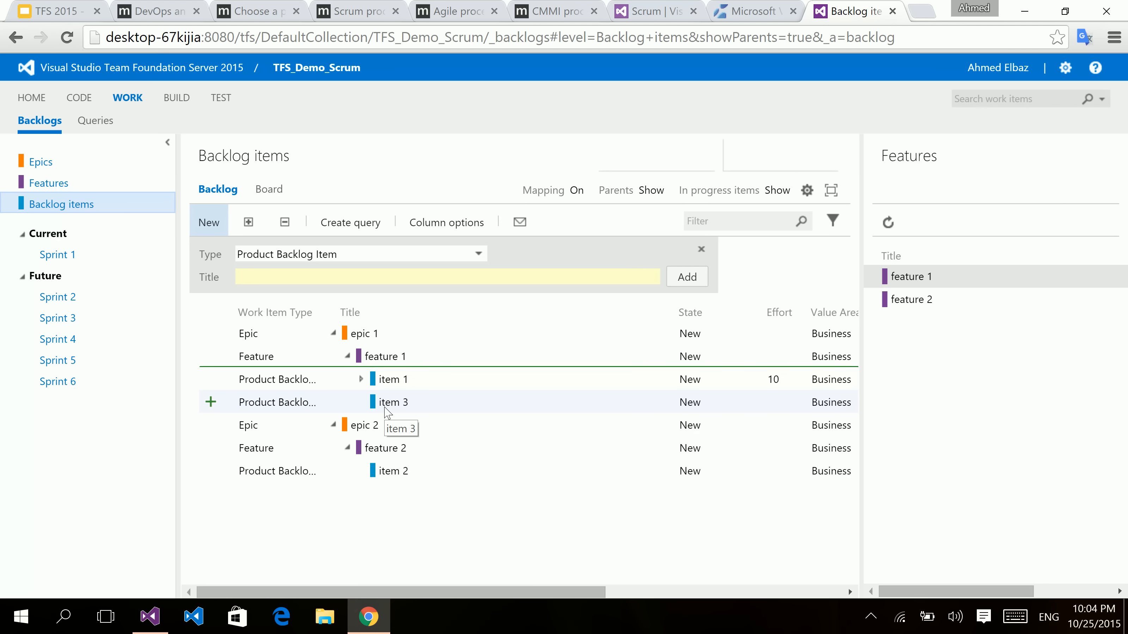
{"action": "left_click_drag", "start_coordinate": [387, 412], "coordinate": [387, 469]}
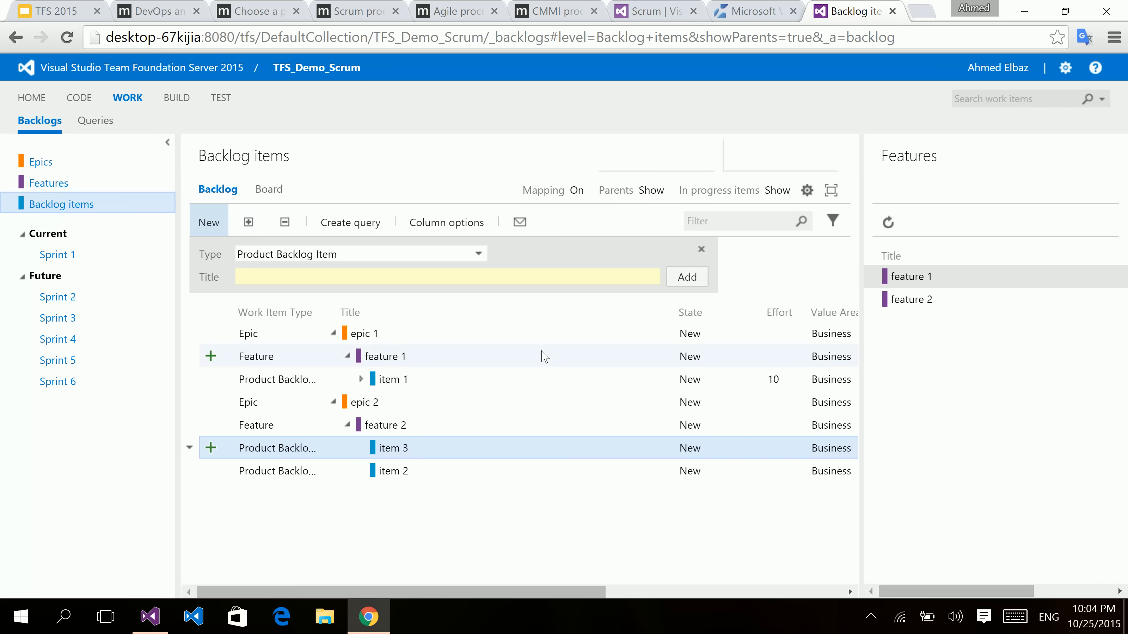
- Review the team's board columns, backlog navigation levels and working days, and the columns available for the backlog list
{"action": "left_click", "coordinate": [808, 191]}
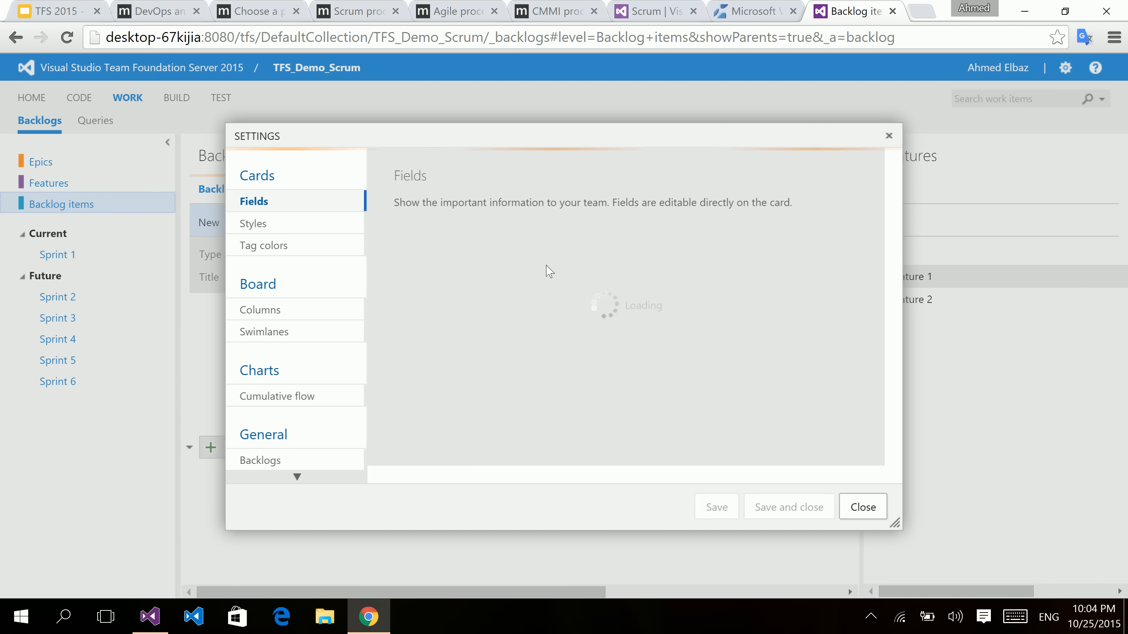
{"action": "left_click", "coordinate": [292, 310]}
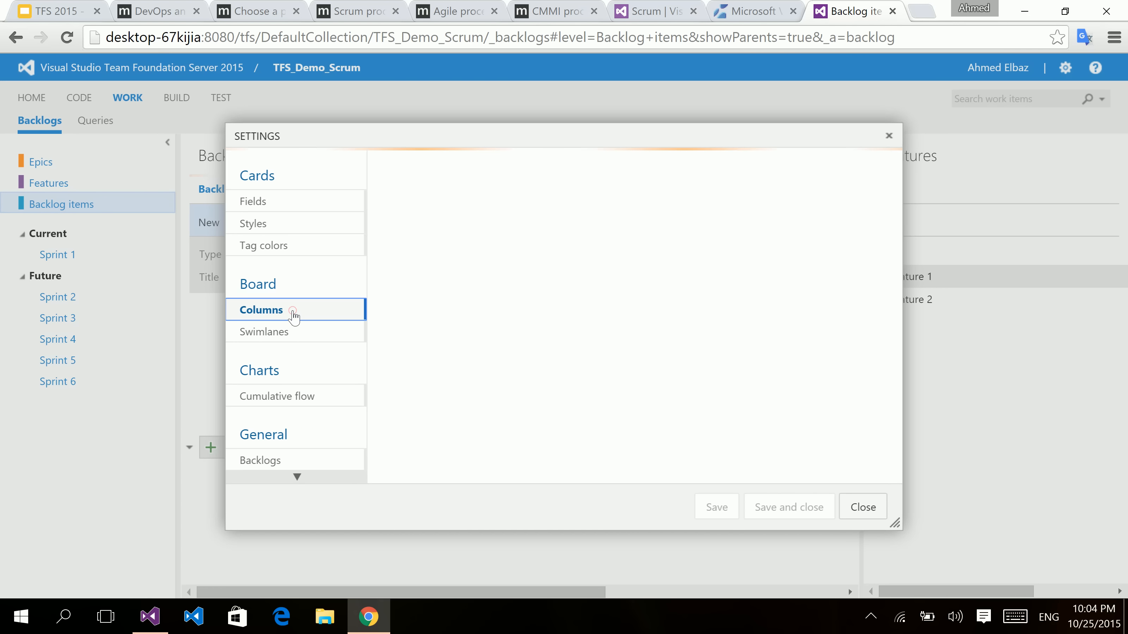
{"action": "scroll", "coordinate": [309, 339], "scroll_direction": "down", "scroll_amount": 1}
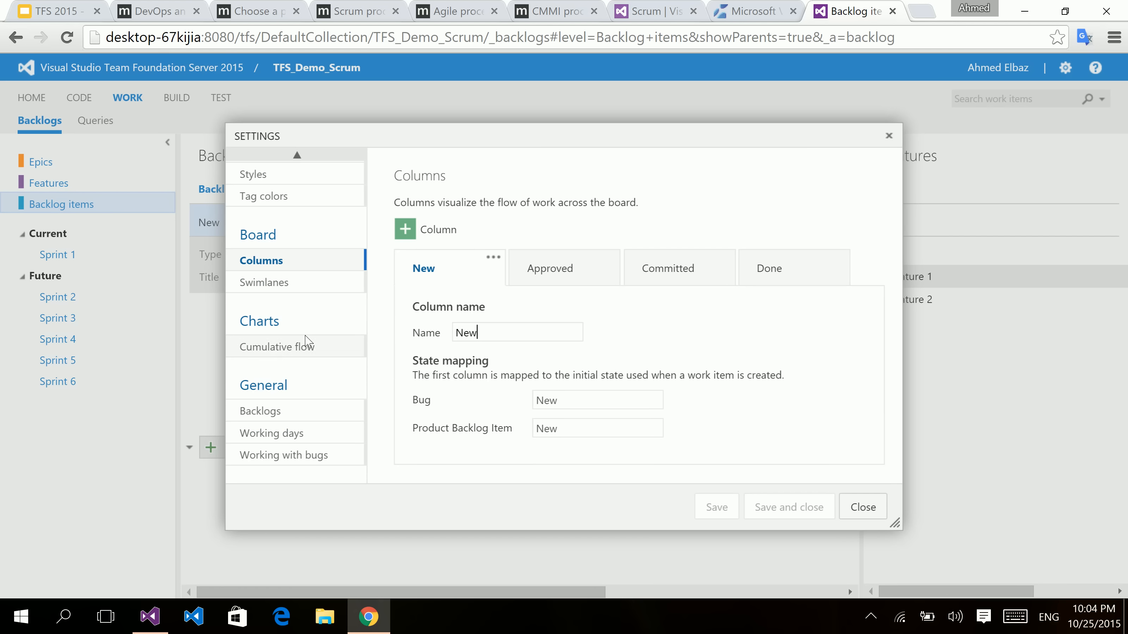
{"action": "left_click", "coordinate": [270, 418]}
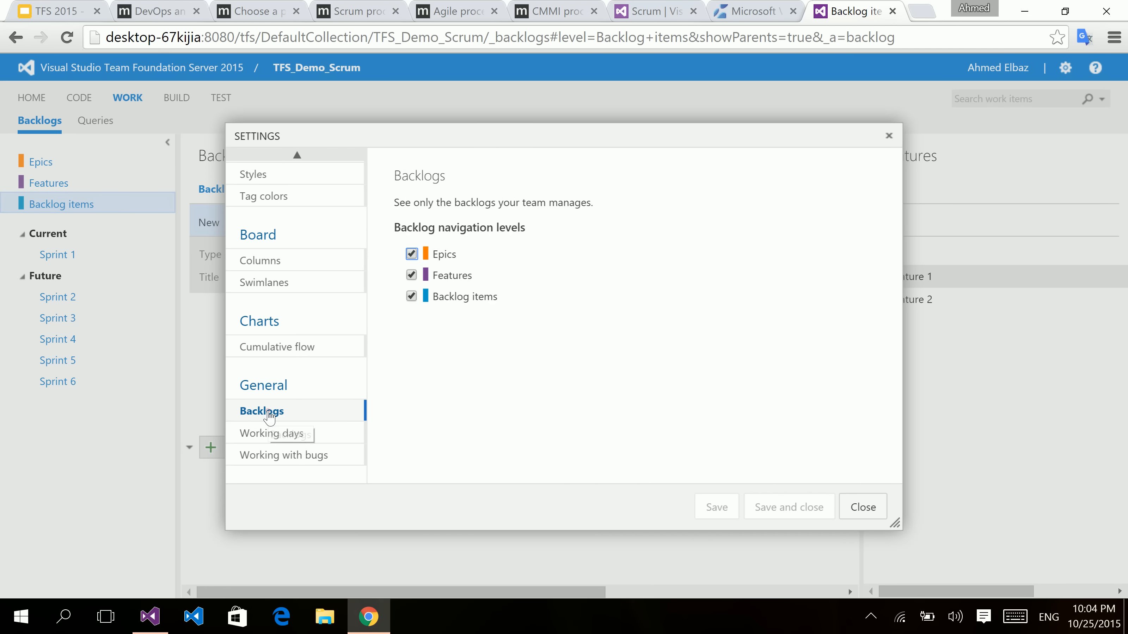
{"action": "left_click", "coordinate": [260, 433]}
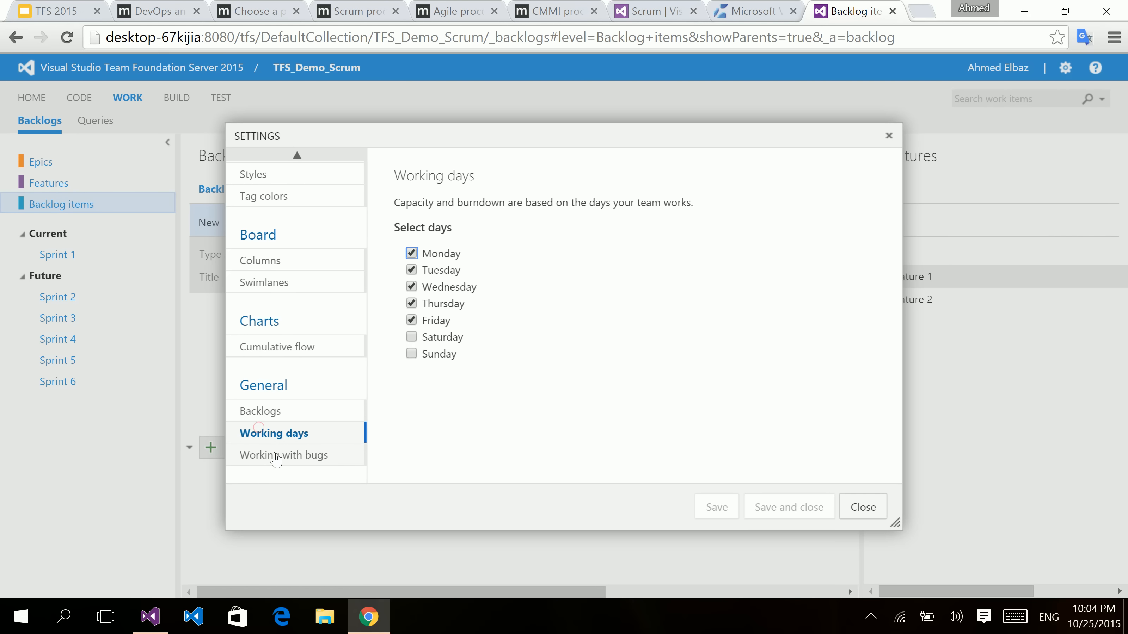
{"action": "left_click", "coordinate": [861, 505]}
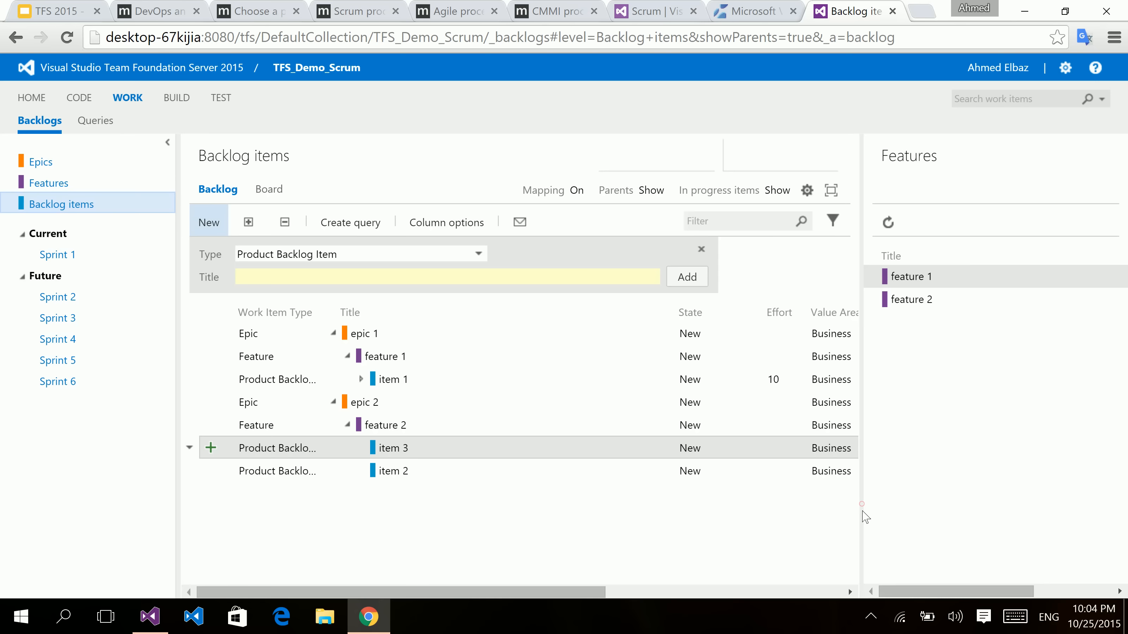
{"action": "left_click", "coordinate": [458, 230]}
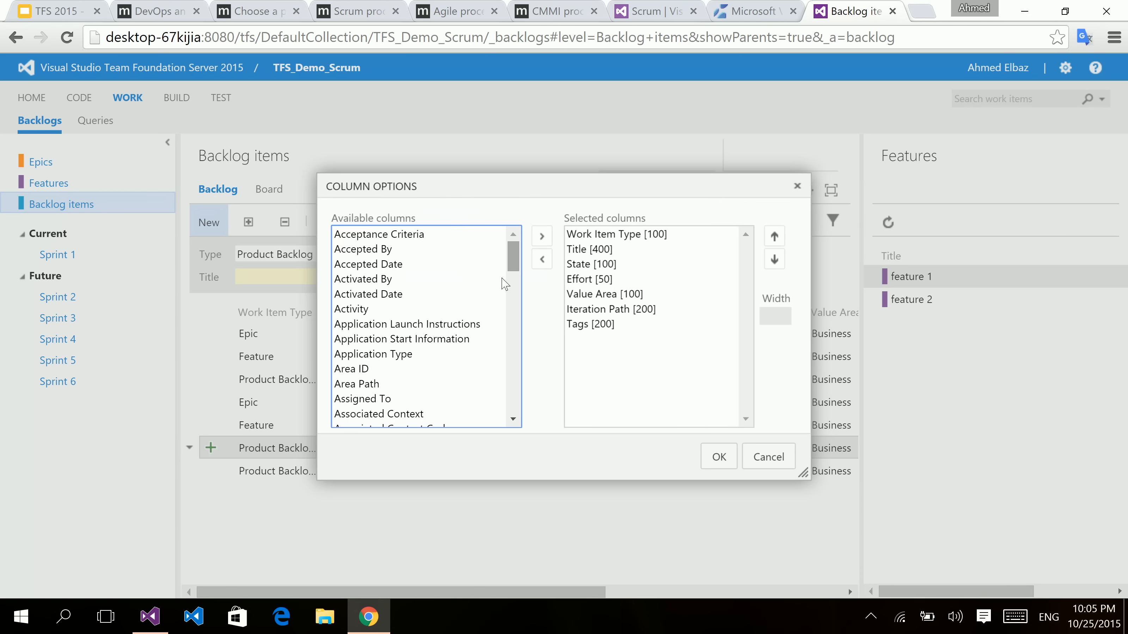
{"action": "left_click", "coordinate": [515, 257]}
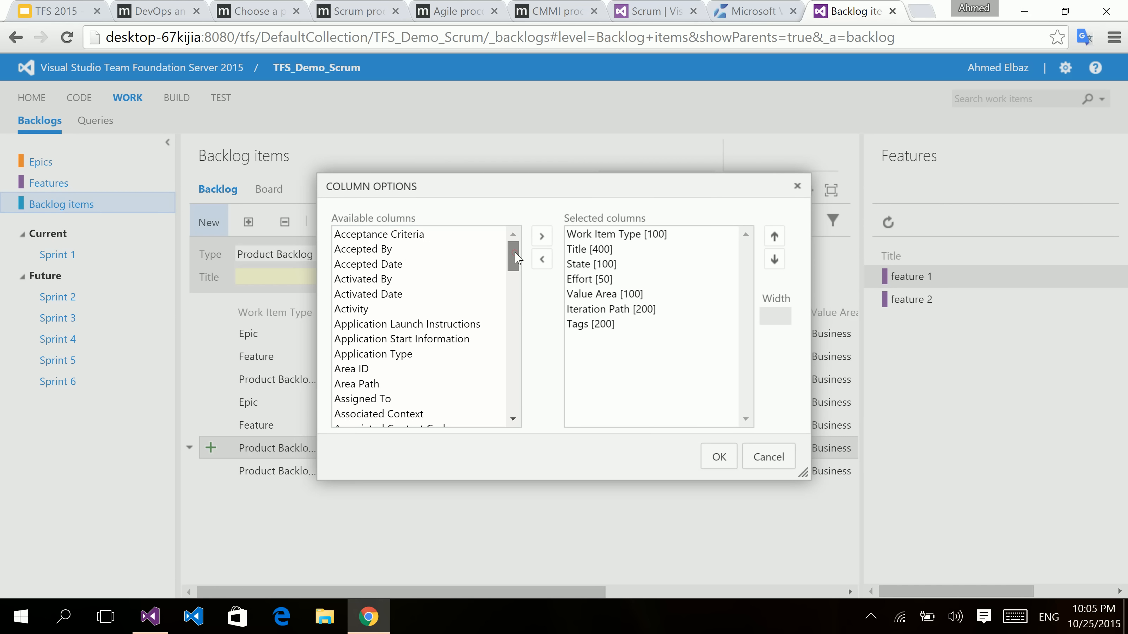
{"action": "left_click_drag", "start_coordinate": [515, 257], "coordinate": [532, 216]}
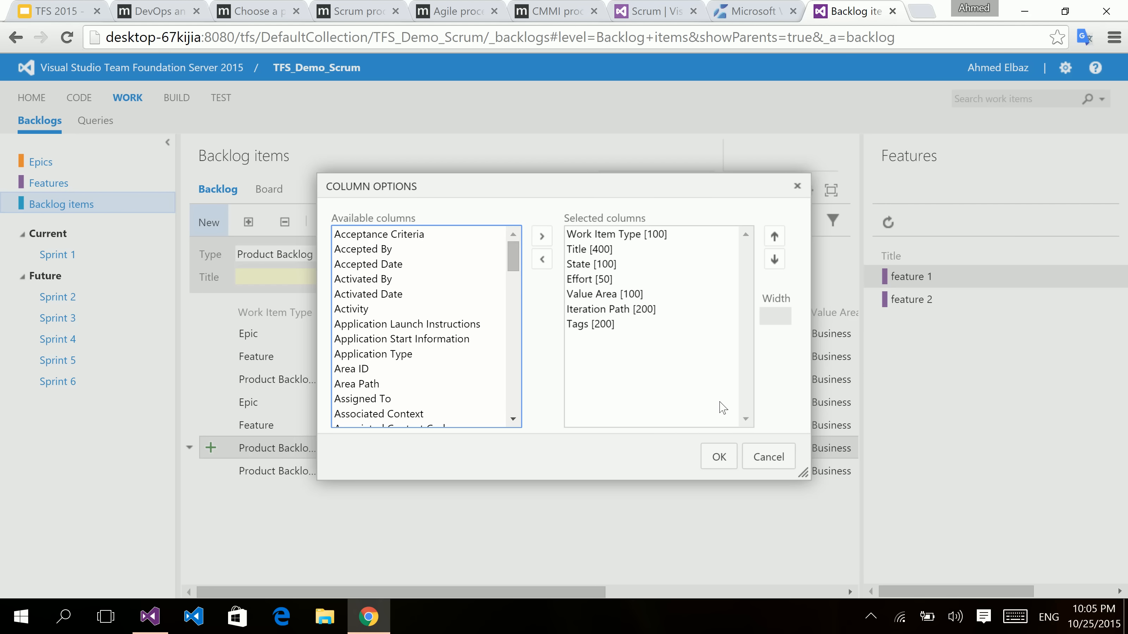
{"action": "left_click", "coordinate": [763, 457]}
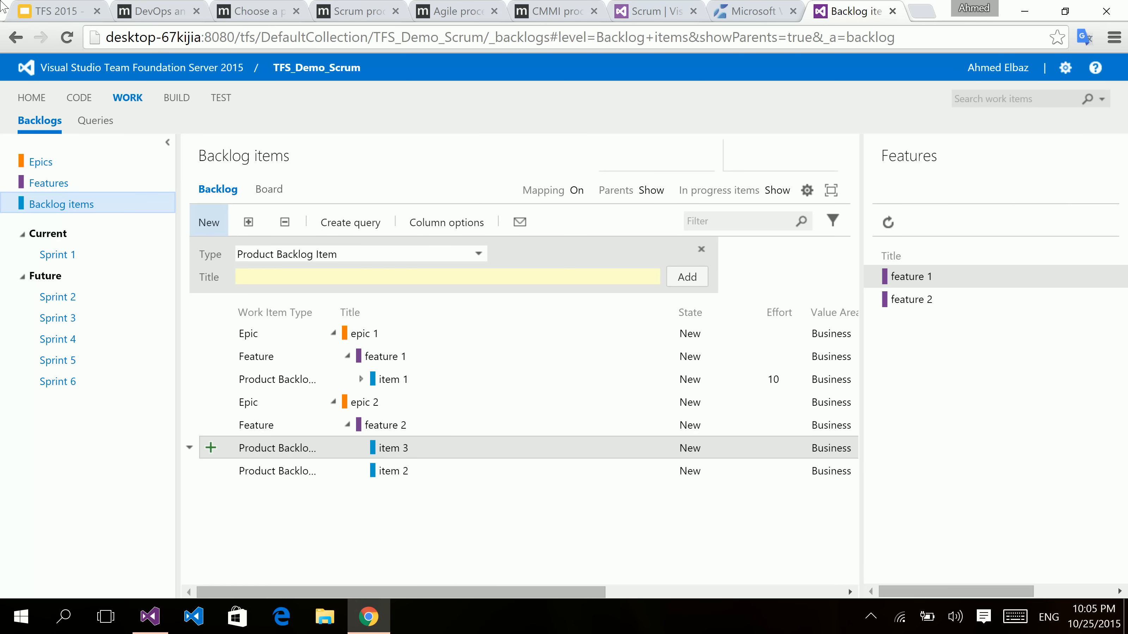
- Assign backlog items item 1 and item 3 together to Sprint 1 and open that sprint's backlog
{"action": "left_click", "coordinate": [68, 256]}
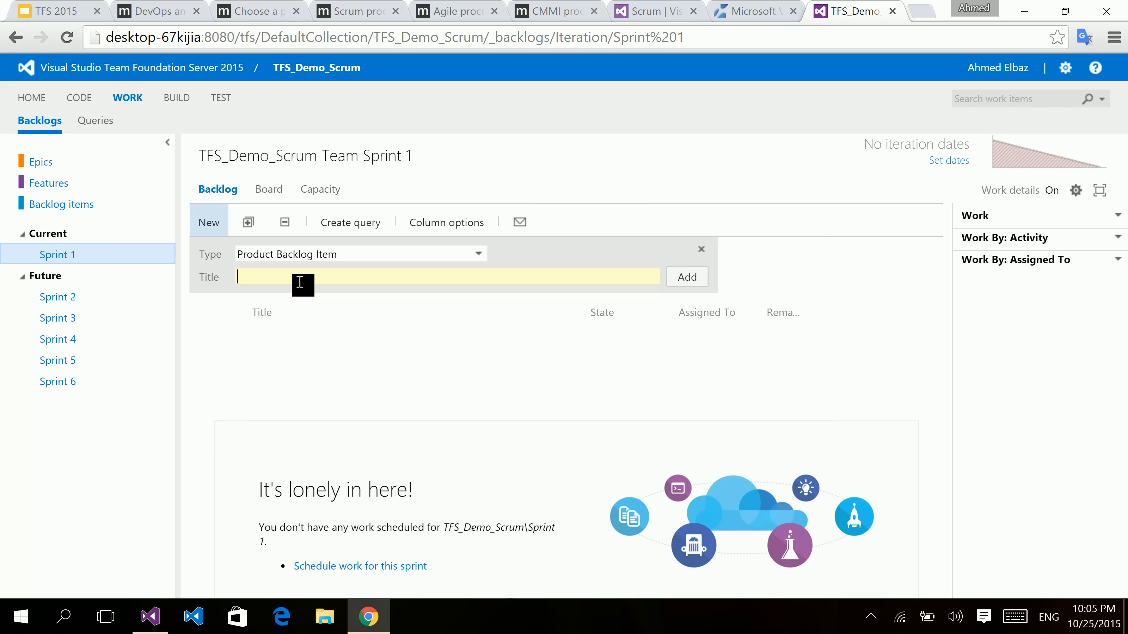
{"action": "left_click", "coordinate": [92, 205]}
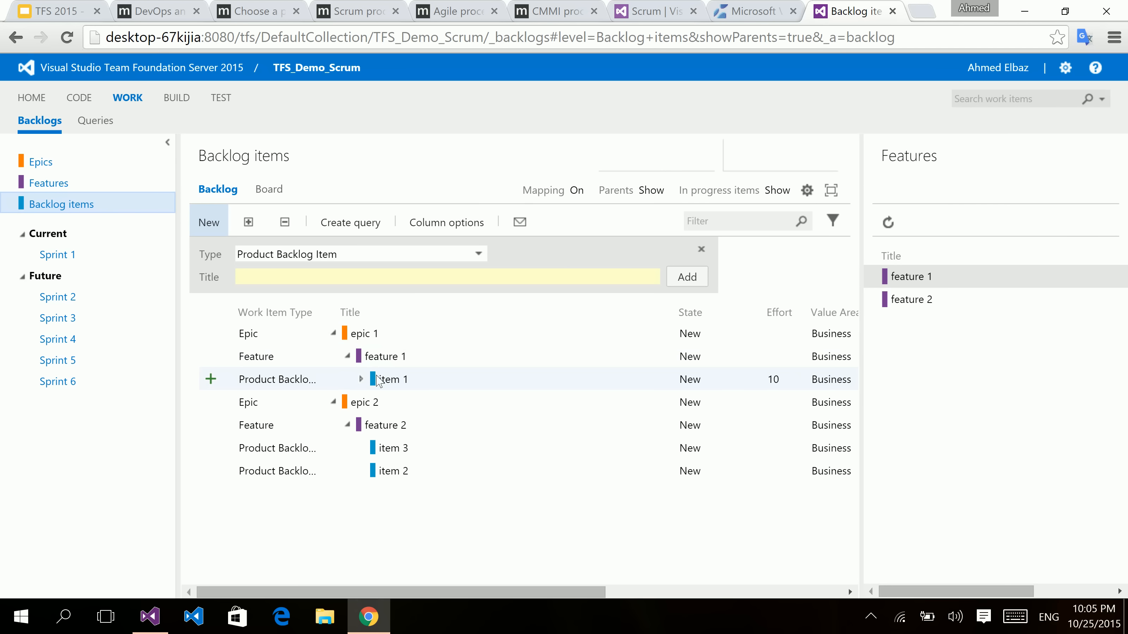
{"action": "left_click", "coordinate": [376, 380]}
{"action": "left_click", "coordinate": [393, 450], "text": "ctrl"}
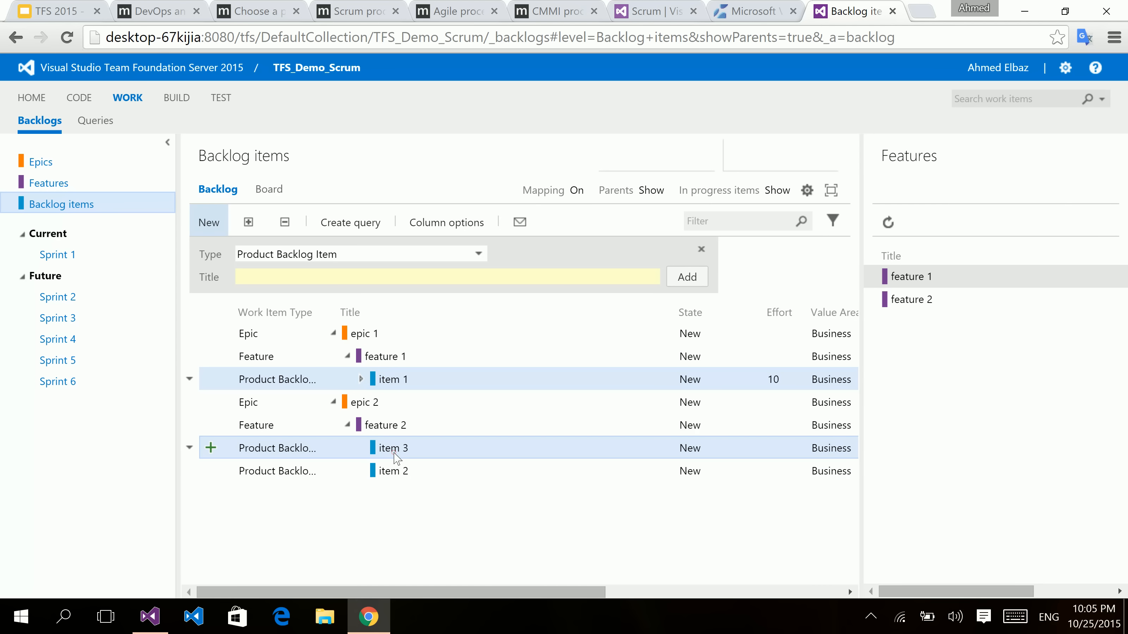
{"action": "left_click_drag", "start_coordinate": [443, 380], "coordinate": [56, 255]}
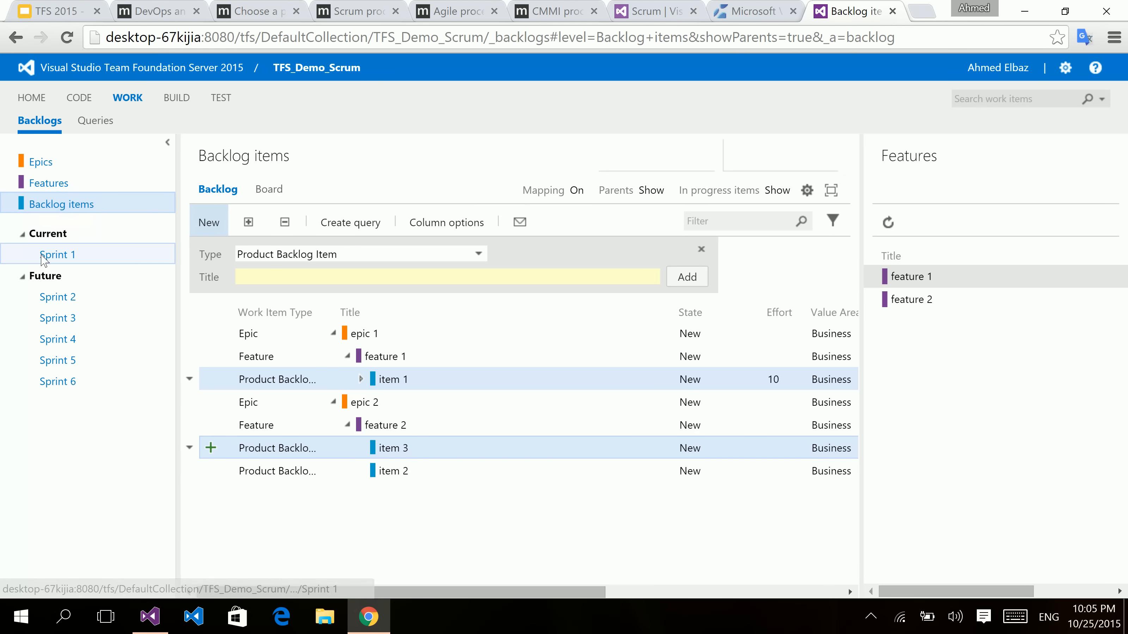
{"action": "left_click", "coordinate": [86, 262]}
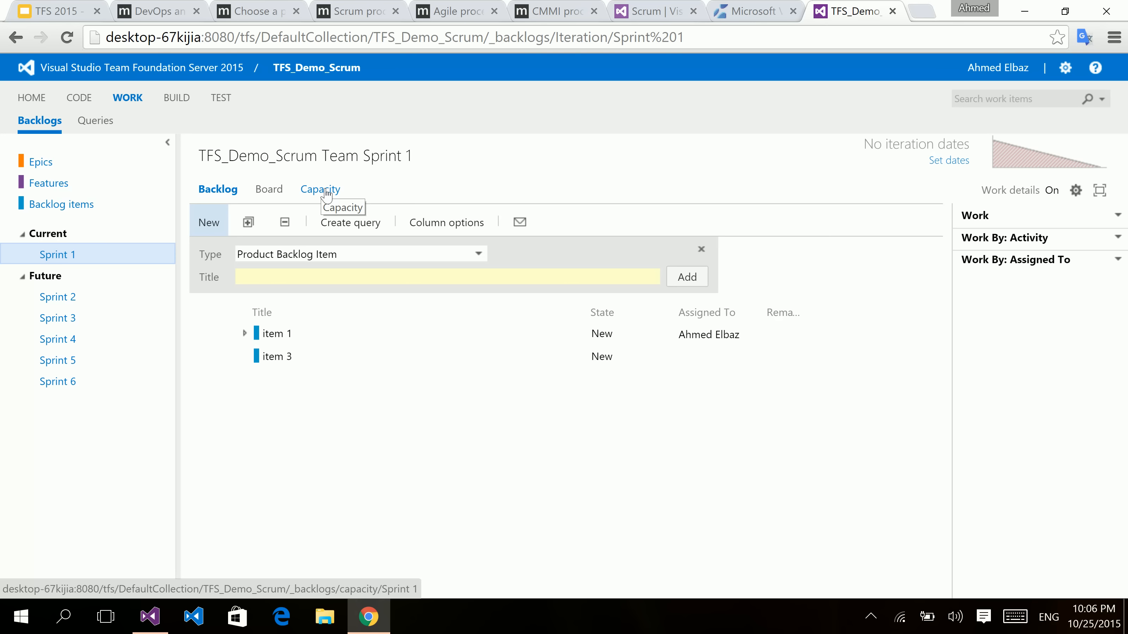
- In Sprint 1's capacity plan, give the listed team member a day off starting and ending on 10/26/2015
{"action": "left_click", "coordinate": [313, 189]}
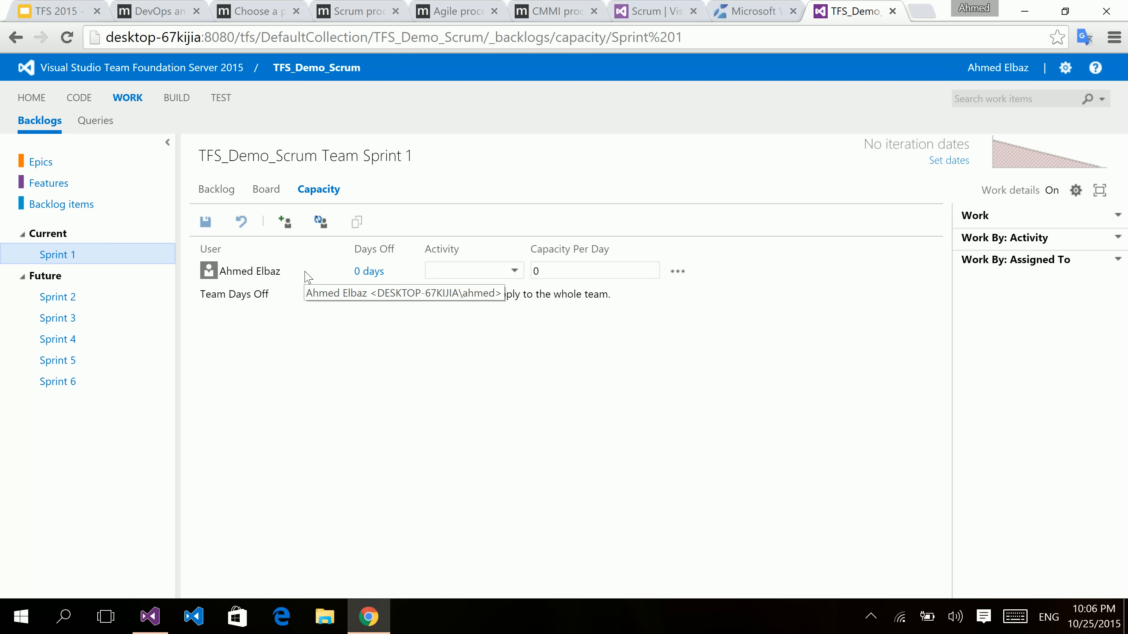
{"action": "left_click", "coordinate": [277, 226]}
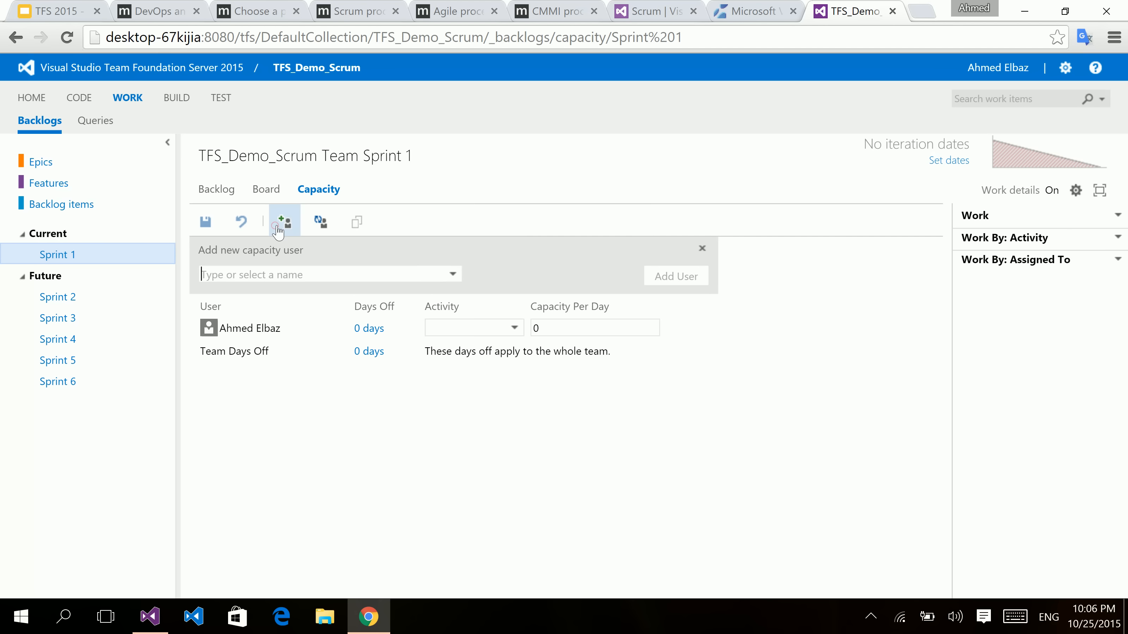
{"action": "left_click", "coordinate": [703, 249]}
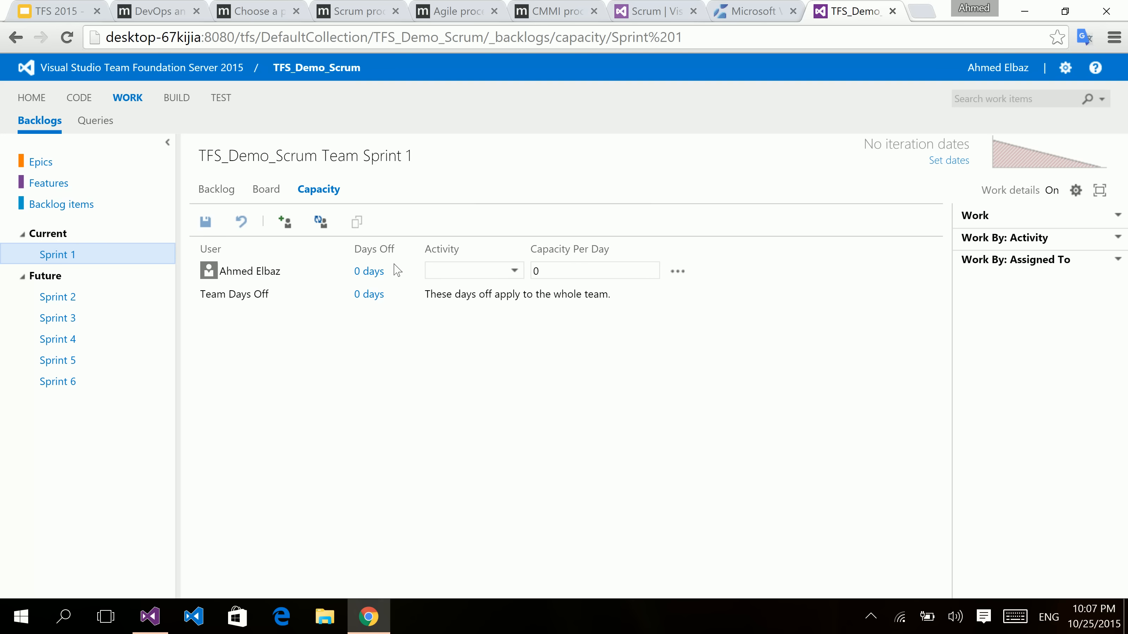
{"action": "left_click", "coordinate": [376, 280]}
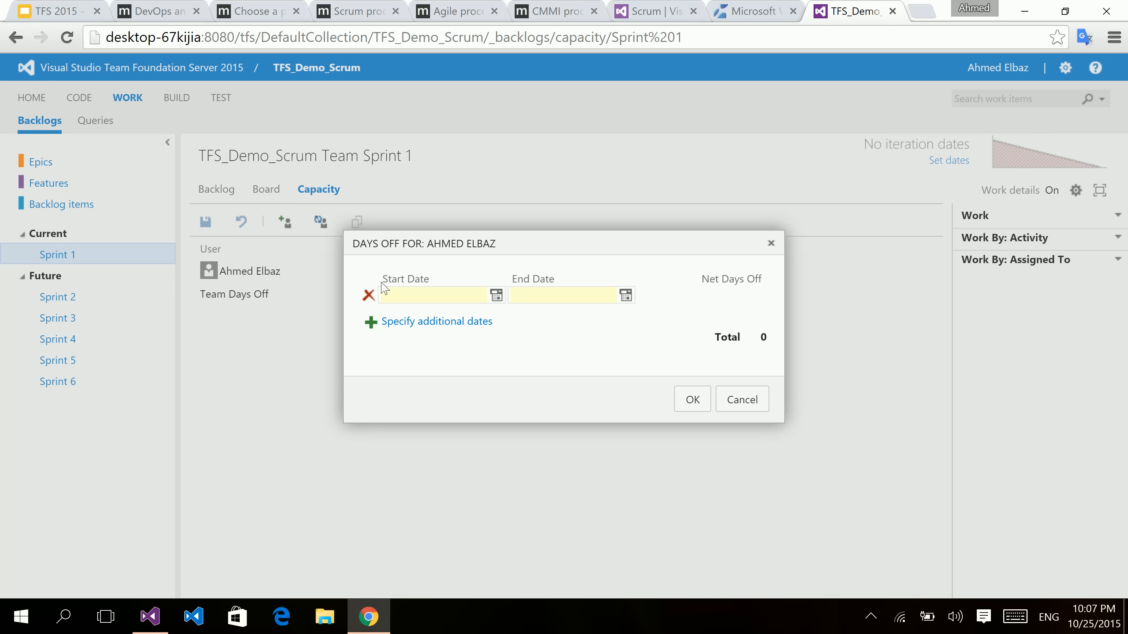
{"action": "left_click", "coordinate": [496, 296]}
{"action": "left_click", "coordinate": [388, 413]}
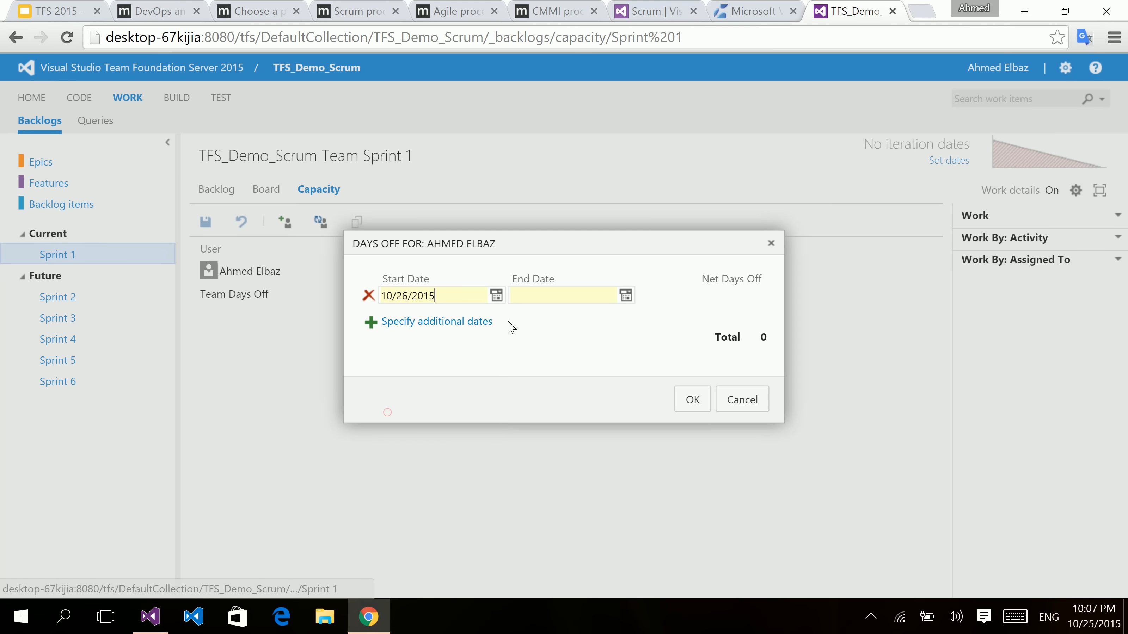
{"action": "left_click", "coordinate": [626, 296]}
{"action": "left_click", "coordinate": [528, 414]}
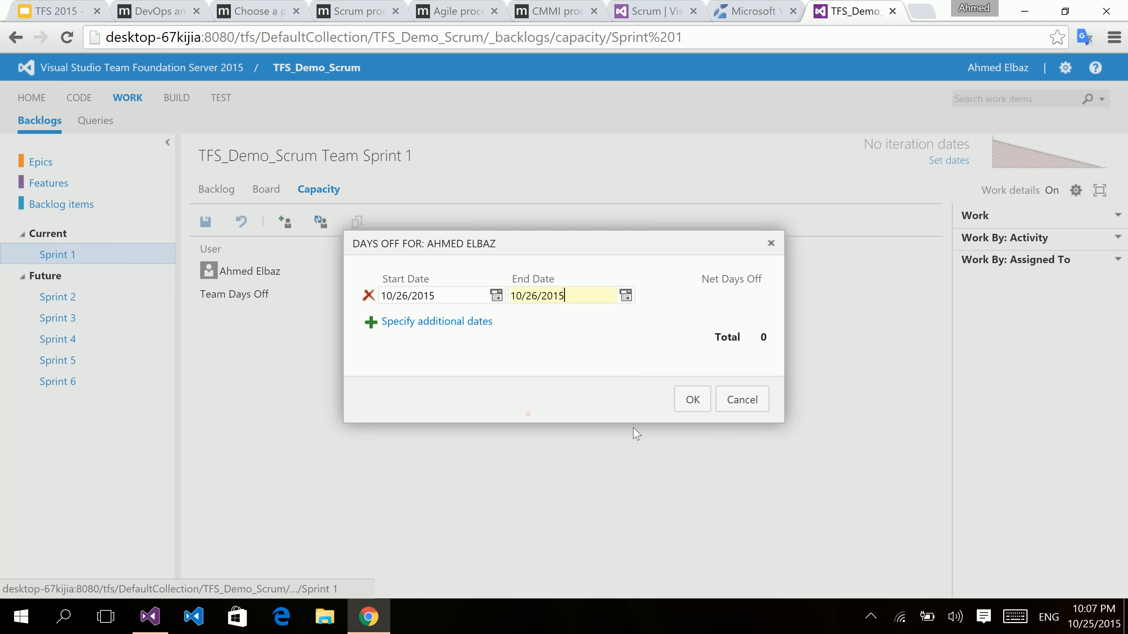
{"action": "left_click", "coordinate": [693, 399]}
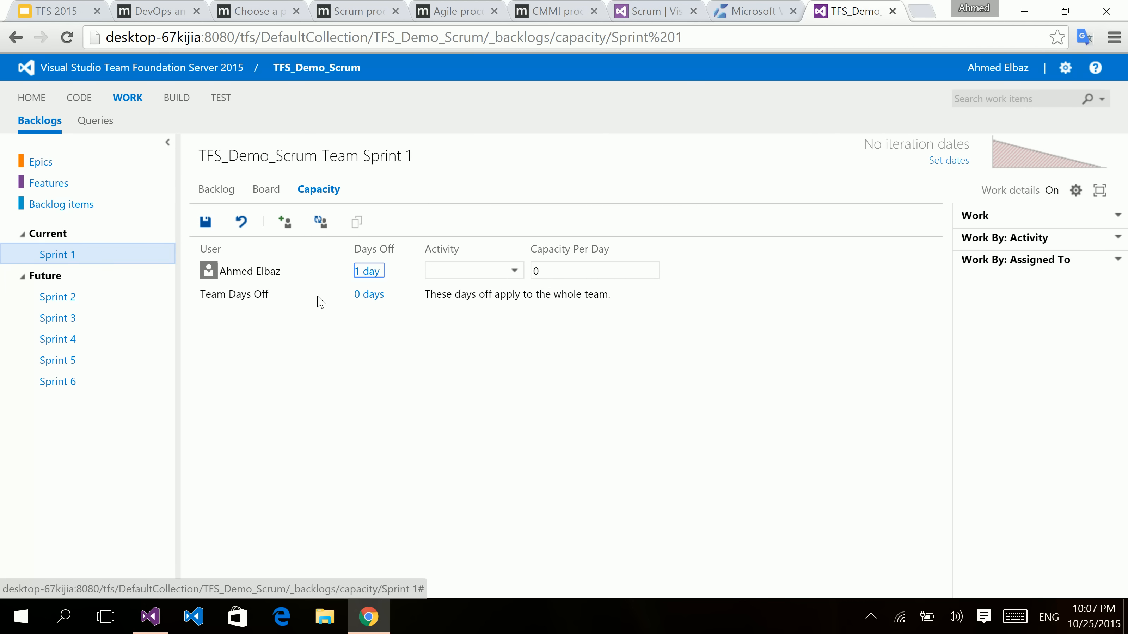
- Give the entire team a day off in Sprint 1, starting and ending on 10/28/2015
{"action": "left_click", "coordinate": [369, 295]}
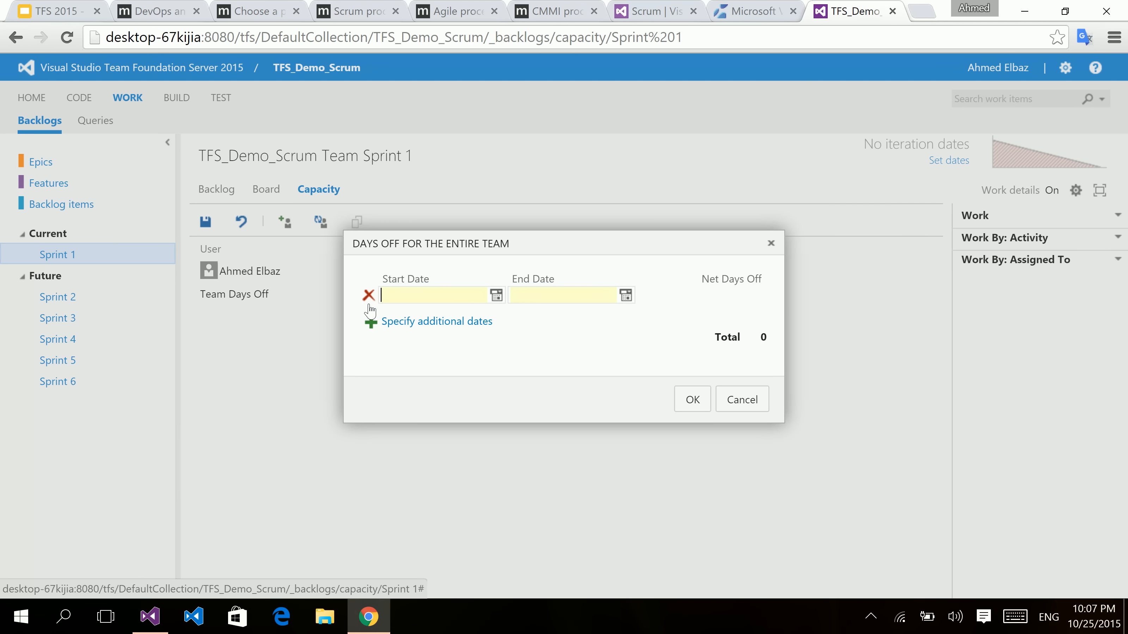
{"action": "left_click", "coordinate": [496, 295]}
{"action": "left_click", "coordinate": [430, 413]}
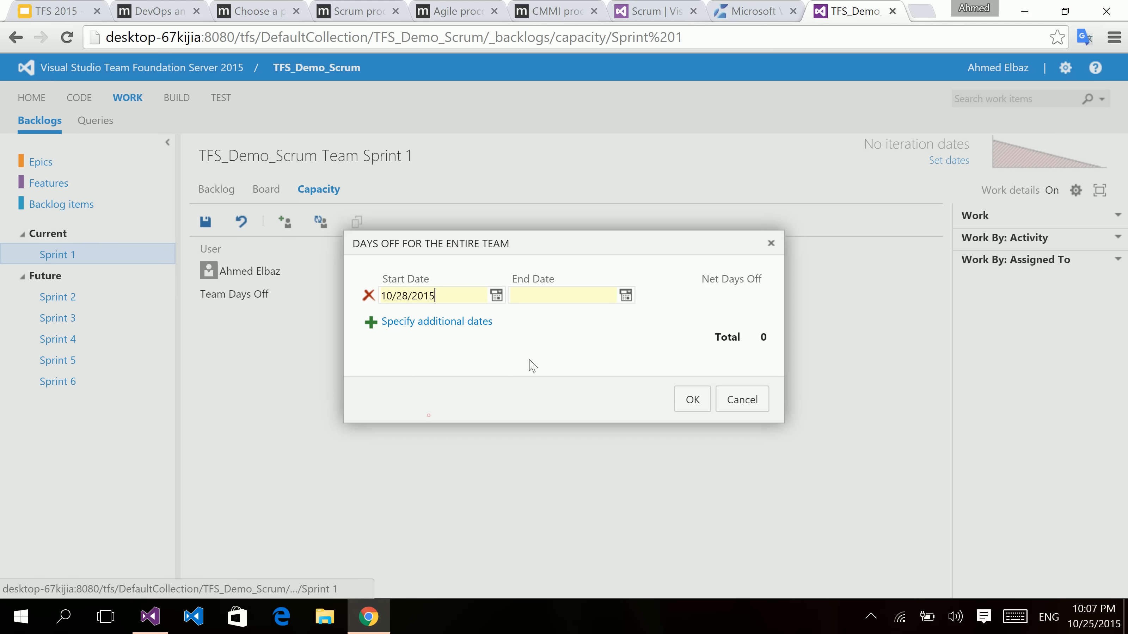
{"action": "left_click", "coordinate": [620, 303]}
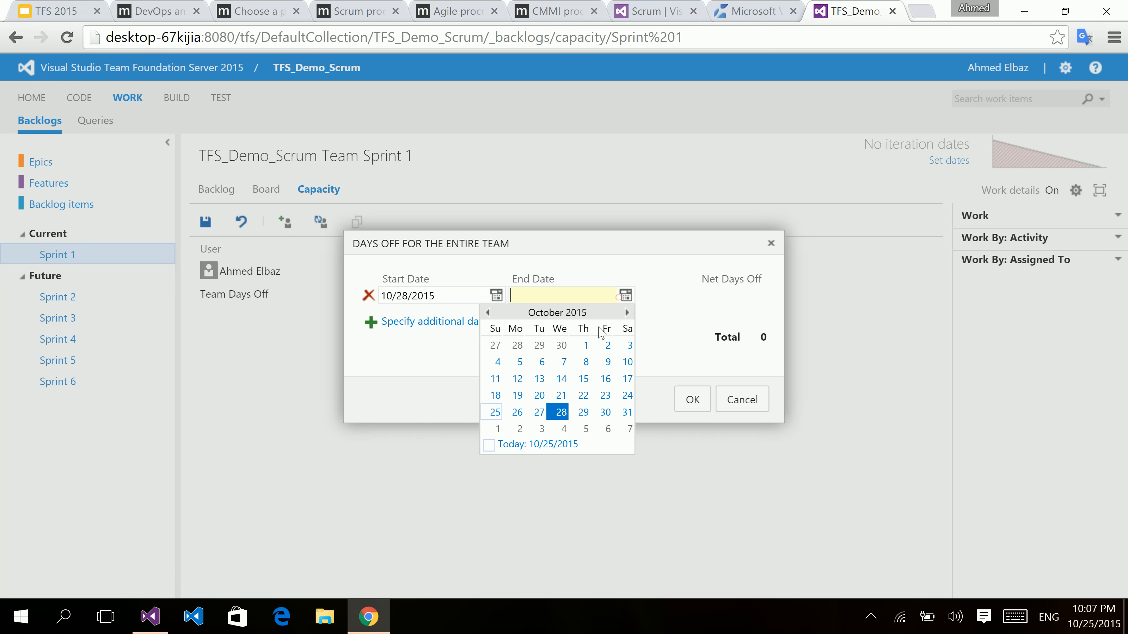
{"action": "left_click", "coordinate": [556, 412]}
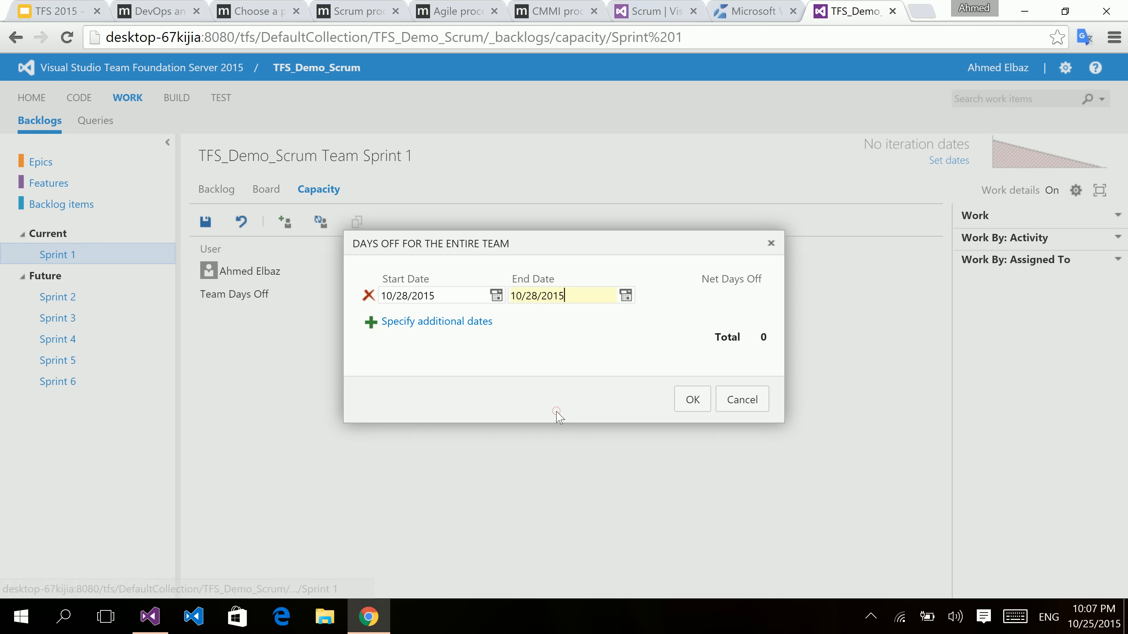
{"action": "left_click", "coordinate": [693, 400]}
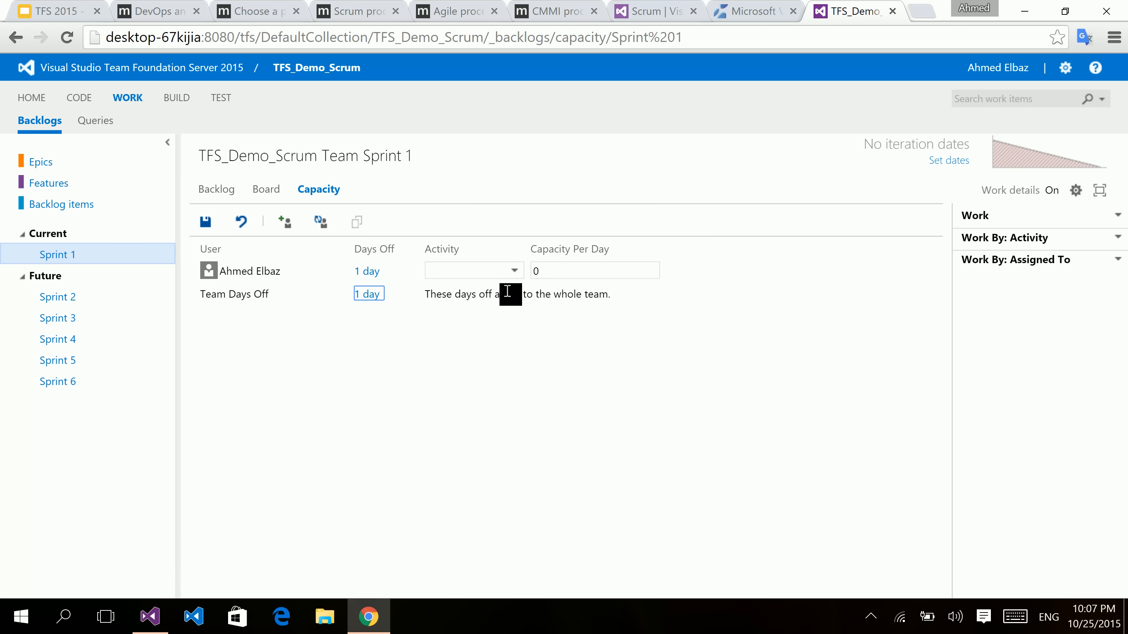
- Assign the listed team member the Requirements activity with a capacity of 1 per day
{"action": "left_click", "coordinate": [515, 271]}
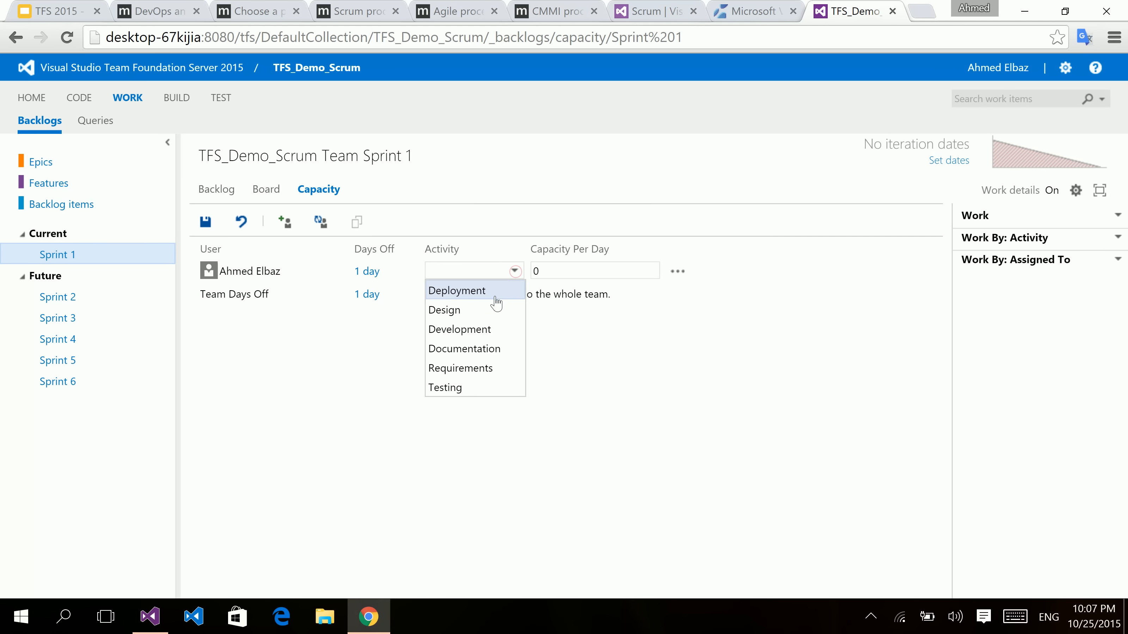
{"action": "left_click", "coordinate": [476, 369]}
{"action": "left_click", "coordinate": [564, 278]}
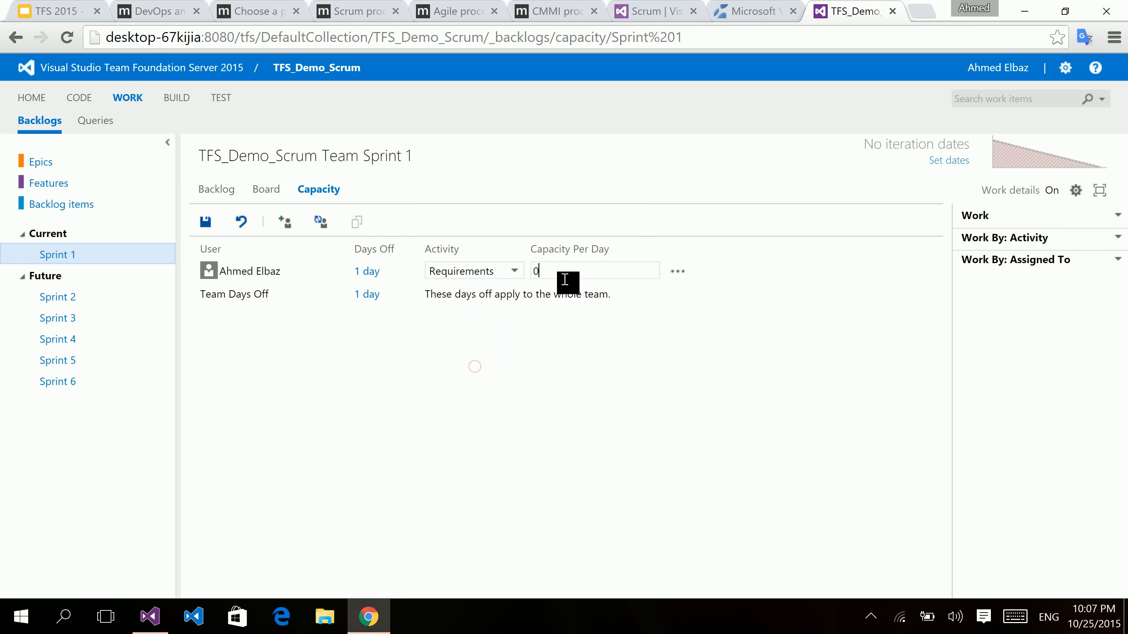
{"action": "type", "text": "1"}
- Add a second activity, Development, with a capacity of 5 per day for the same team member and save Sprint 1's capacity plan
{"action": "left_click", "coordinate": [678, 271]}
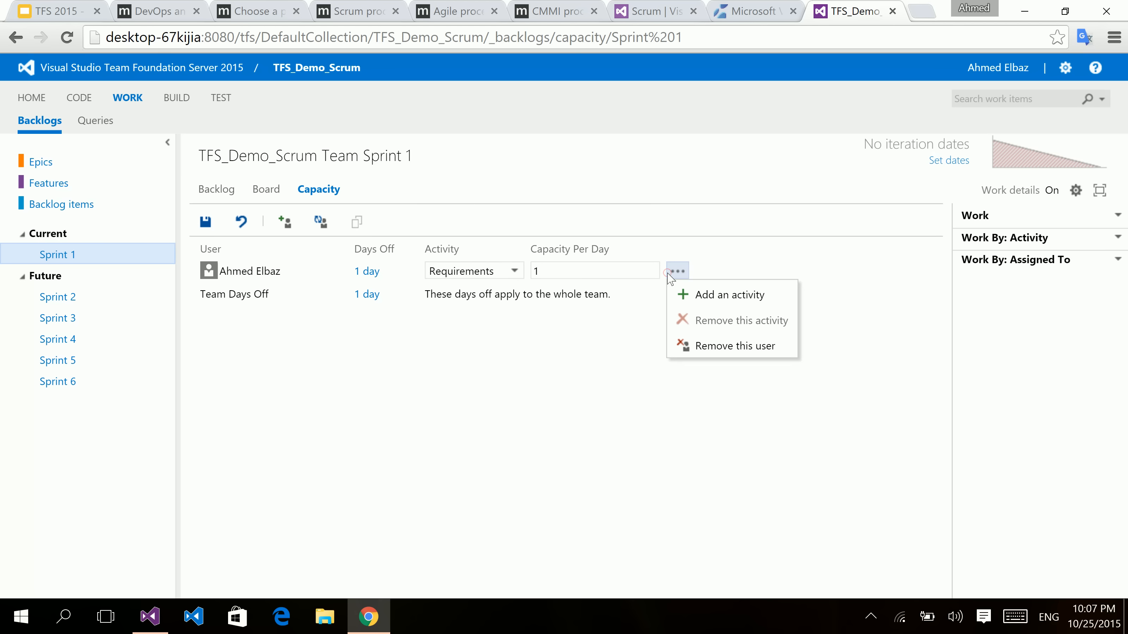
{"action": "left_click", "coordinate": [709, 296]}
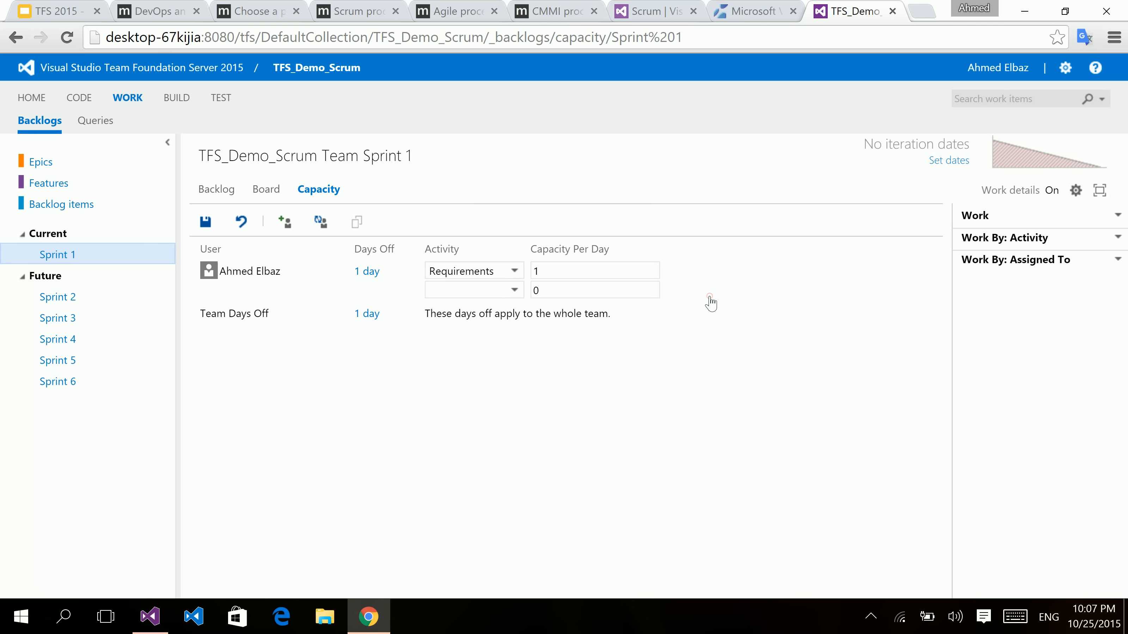
{"action": "left_click", "coordinate": [515, 293]}
{"action": "left_click", "coordinate": [488, 349]}
{"action": "left_click", "coordinate": [549, 292]}
{"action": "type", "text": "5"}
{"action": "left_click", "coordinate": [207, 224]}
{"action": "left_click", "coordinate": [84, 251]}
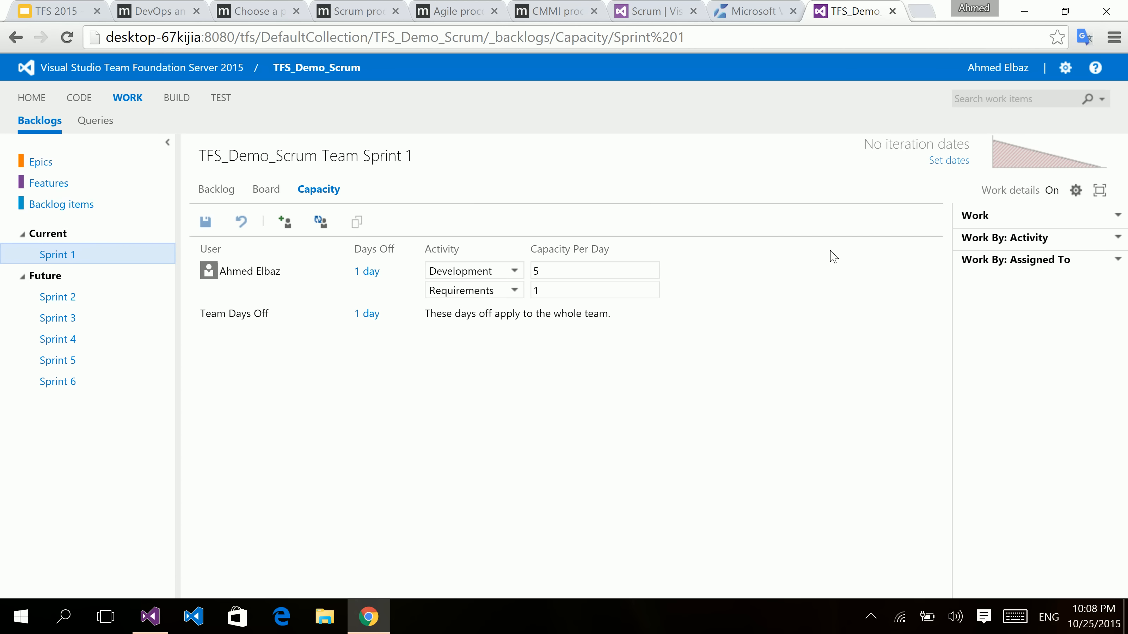
- Set Sprint 1's iteration dates to start on 10/25/2015 and end on 10/31/2015, and save them
{"action": "left_click", "coordinate": [949, 161]}
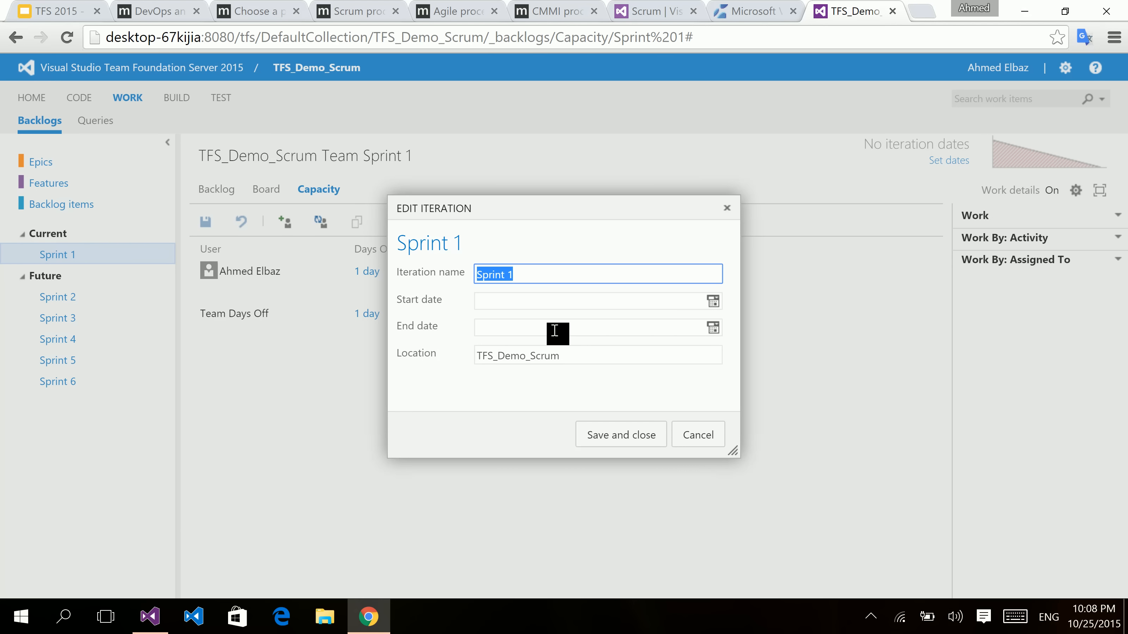
{"action": "left_click", "coordinate": [713, 301]}
{"action": "left_click", "coordinate": [582, 417]}
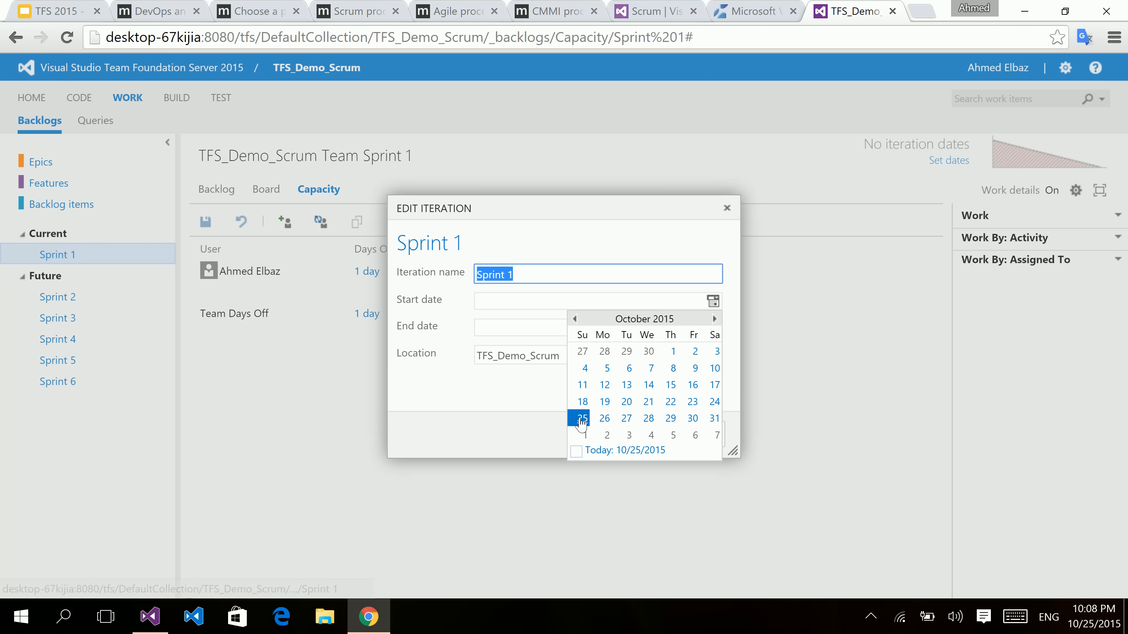
{"action": "left_click", "coordinate": [713, 328]}
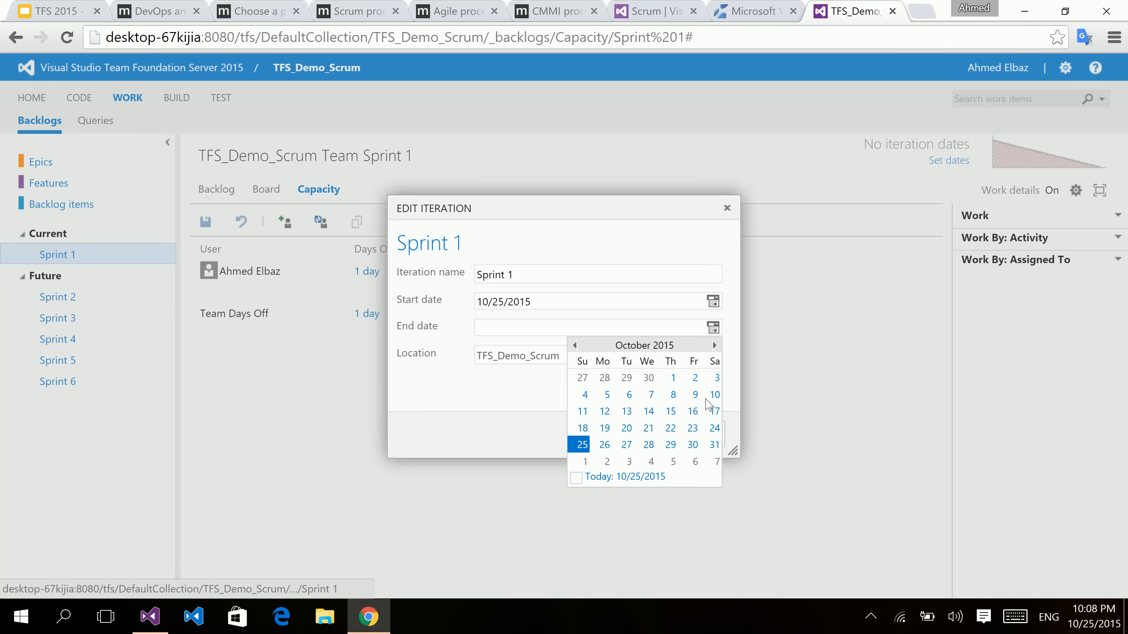
{"action": "left_click", "coordinate": [714, 446]}
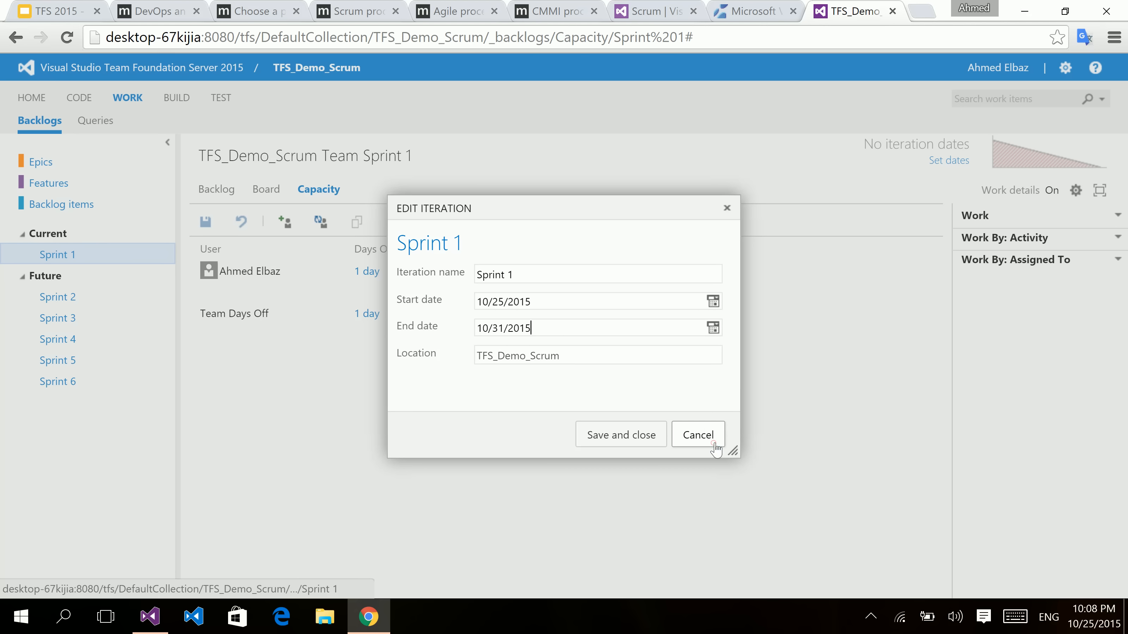
{"action": "left_click", "coordinate": [615, 438]}
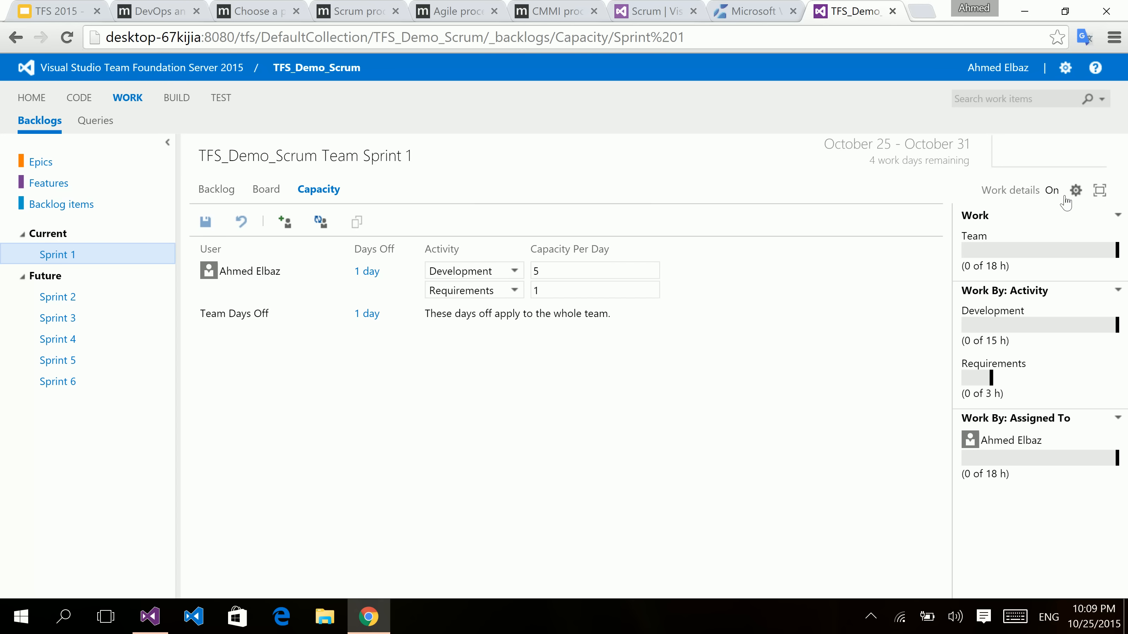
- Set the team's working days to Sunday through Thursday, excluding Friday and Saturday, save the settings and open Sprint 1's backlog
{"action": "left_click", "coordinate": [1076, 191]}
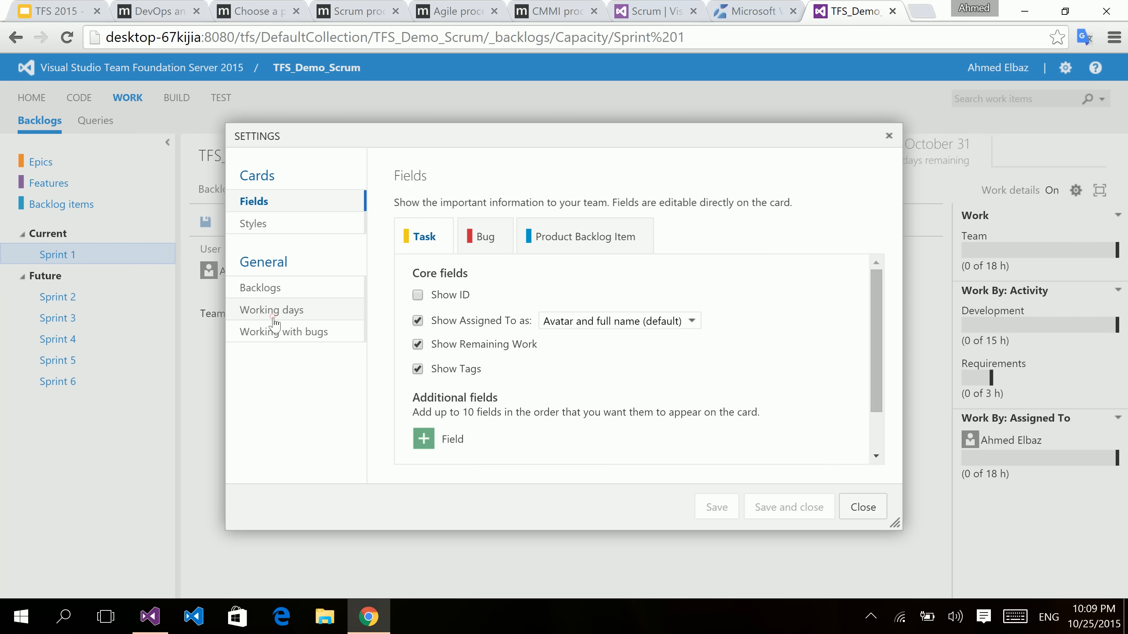
{"action": "left_click", "coordinate": [273, 312]}
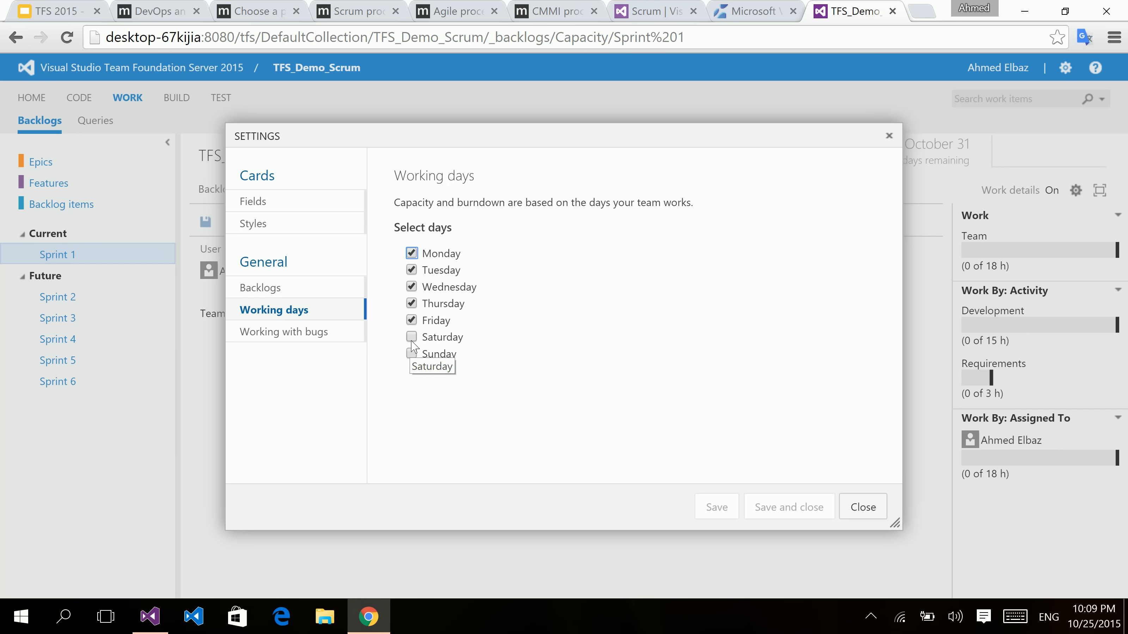
{"action": "left_click", "coordinate": [412, 338]}
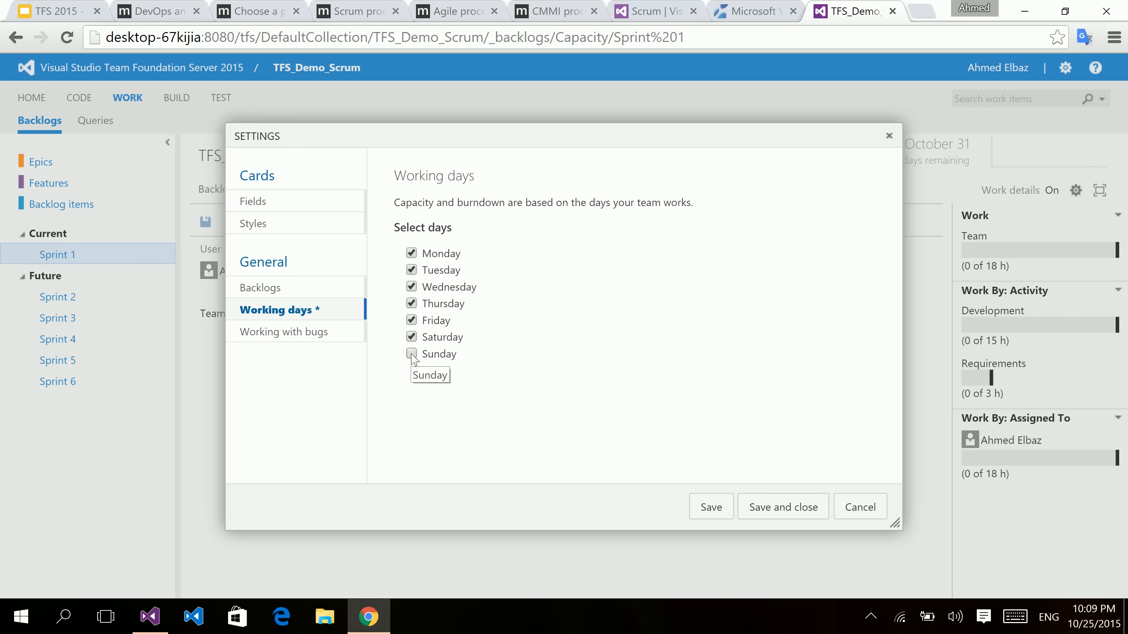
{"action": "left_click", "coordinate": [412, 320]}
{"action": "left_click", "coordinate": [411, 336]}
{"action": "left_click", "coordinate": [412, 354]}
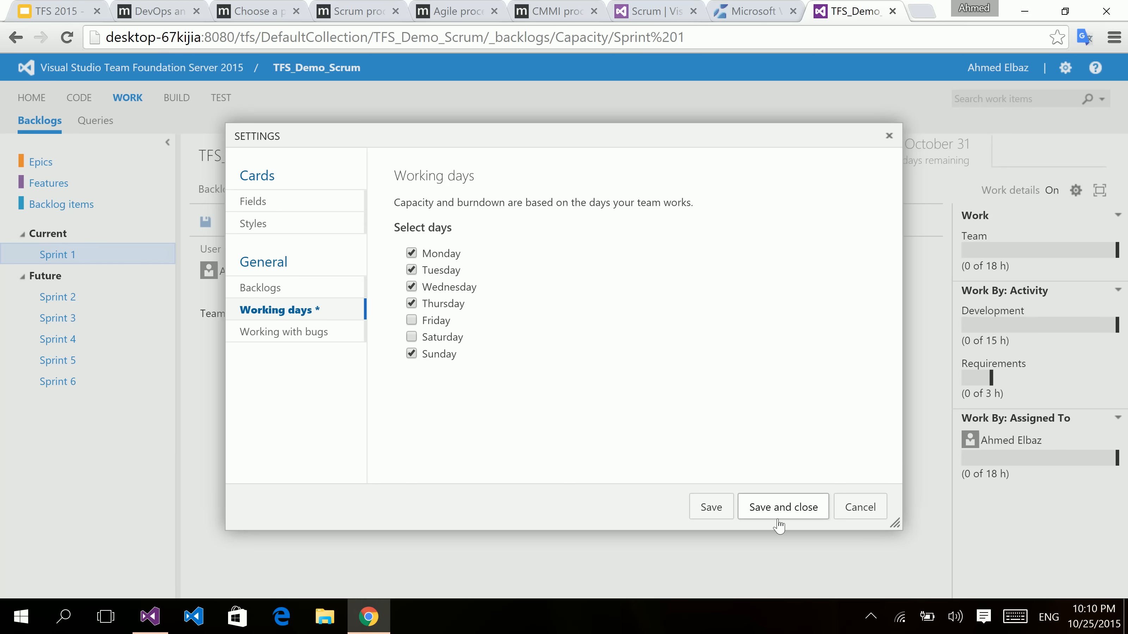
{"action": "left_click", "coordinate": [784, 507]}
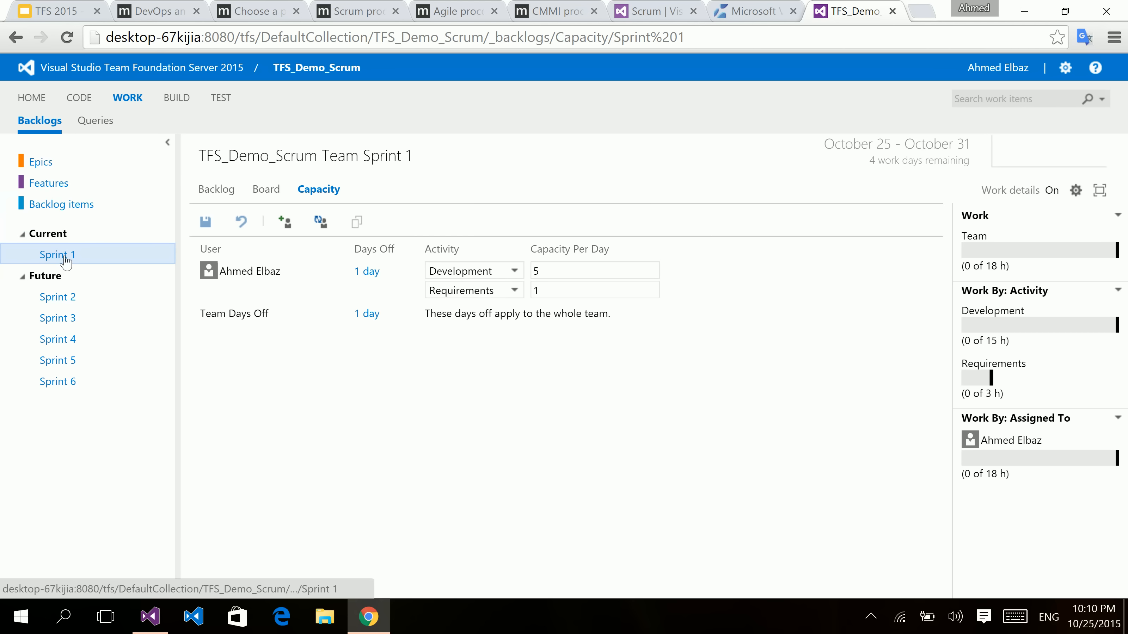
{"action": "left_click", "coordinate": [201, 191]}
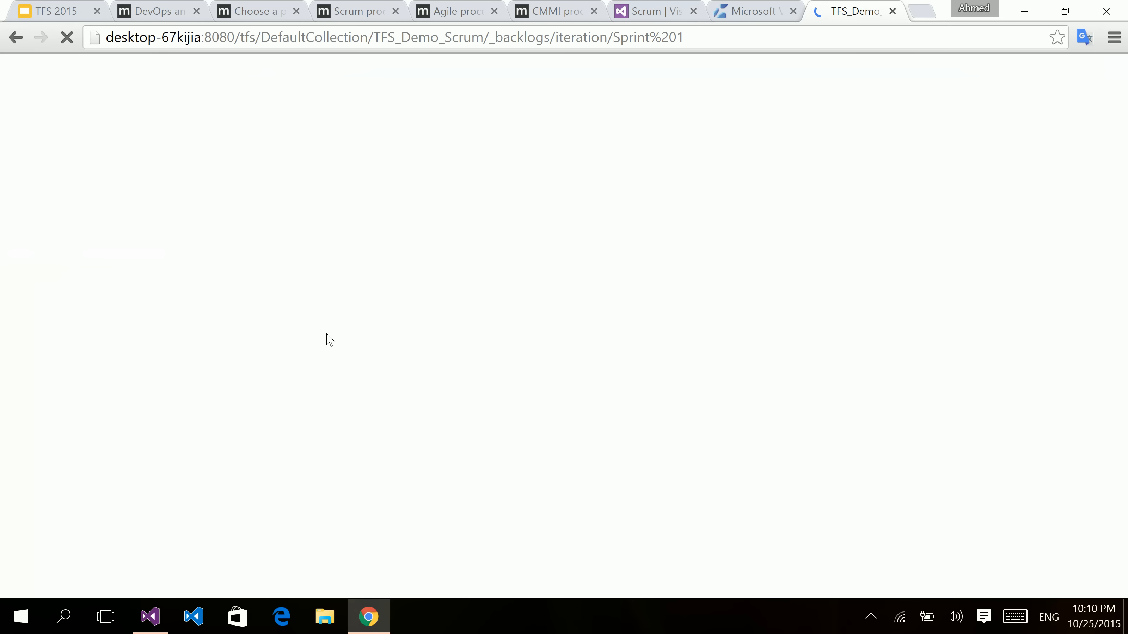